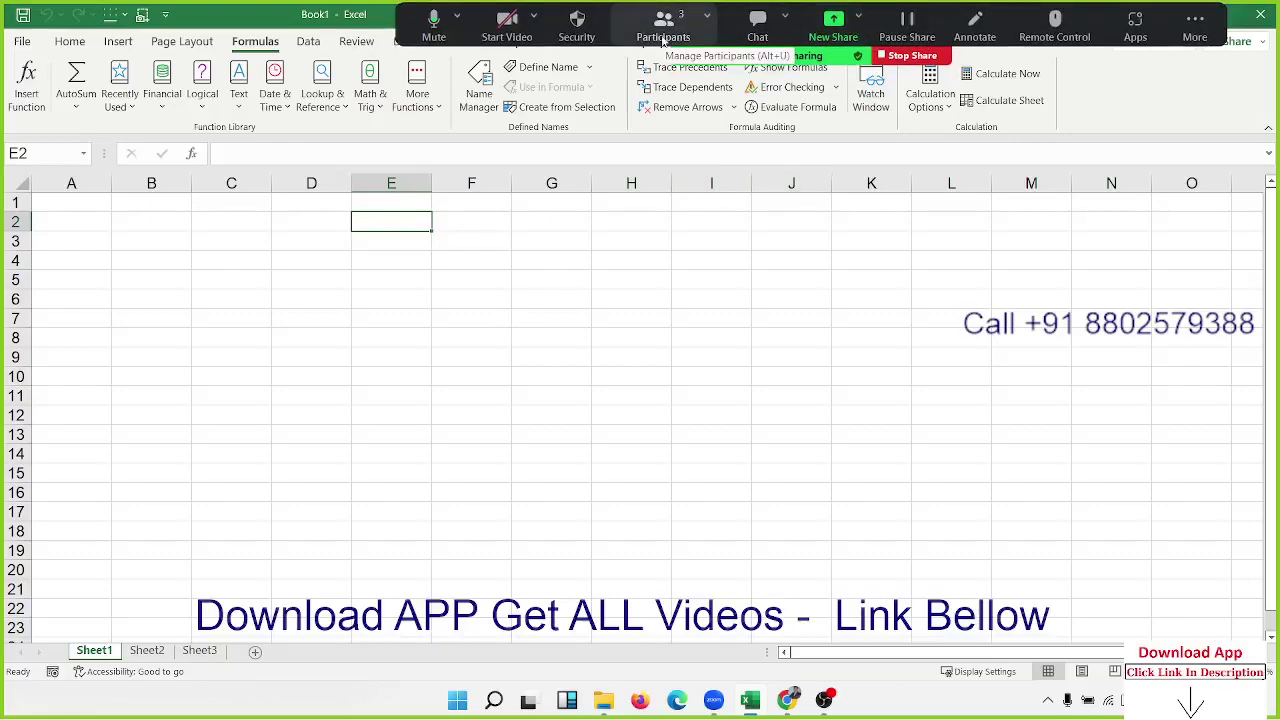
Dismiss the meeting recording notice and enter the numbers 1 to 5 across A2:E2
{"action": "left_click", "coordinate": [663, 38]}
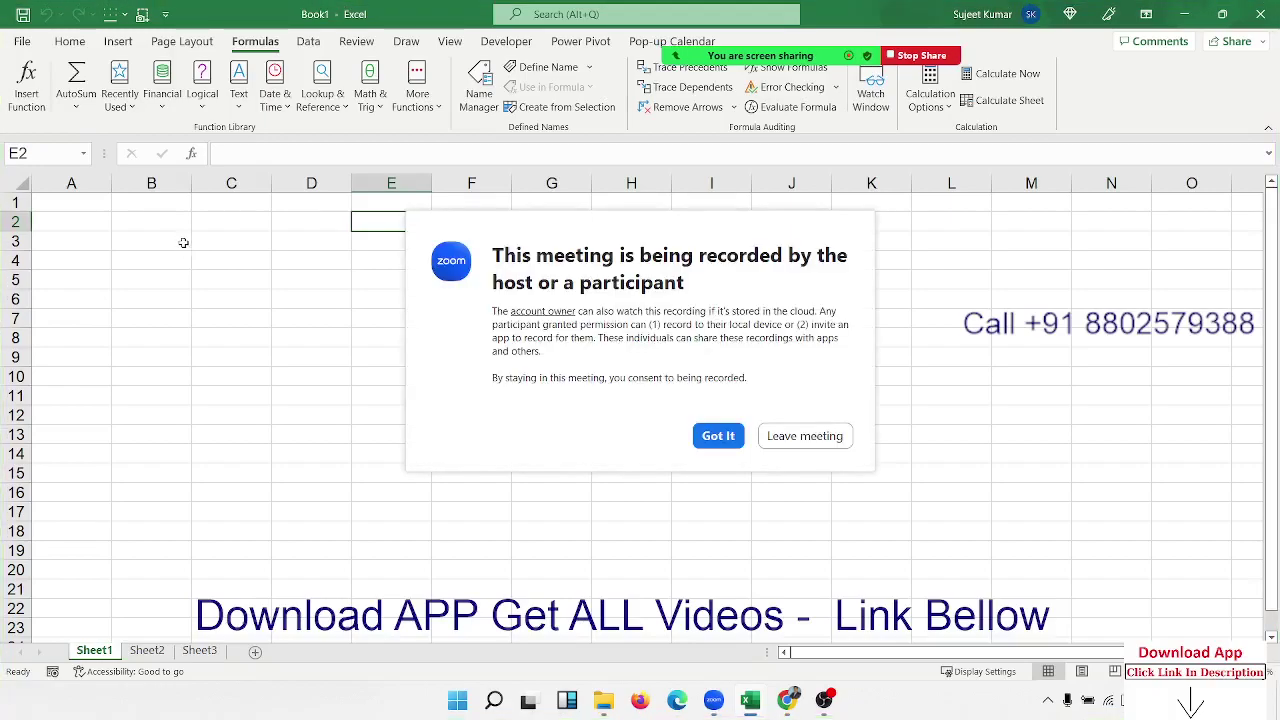
{"action": "left_click", "coordinate": [718, 435]}
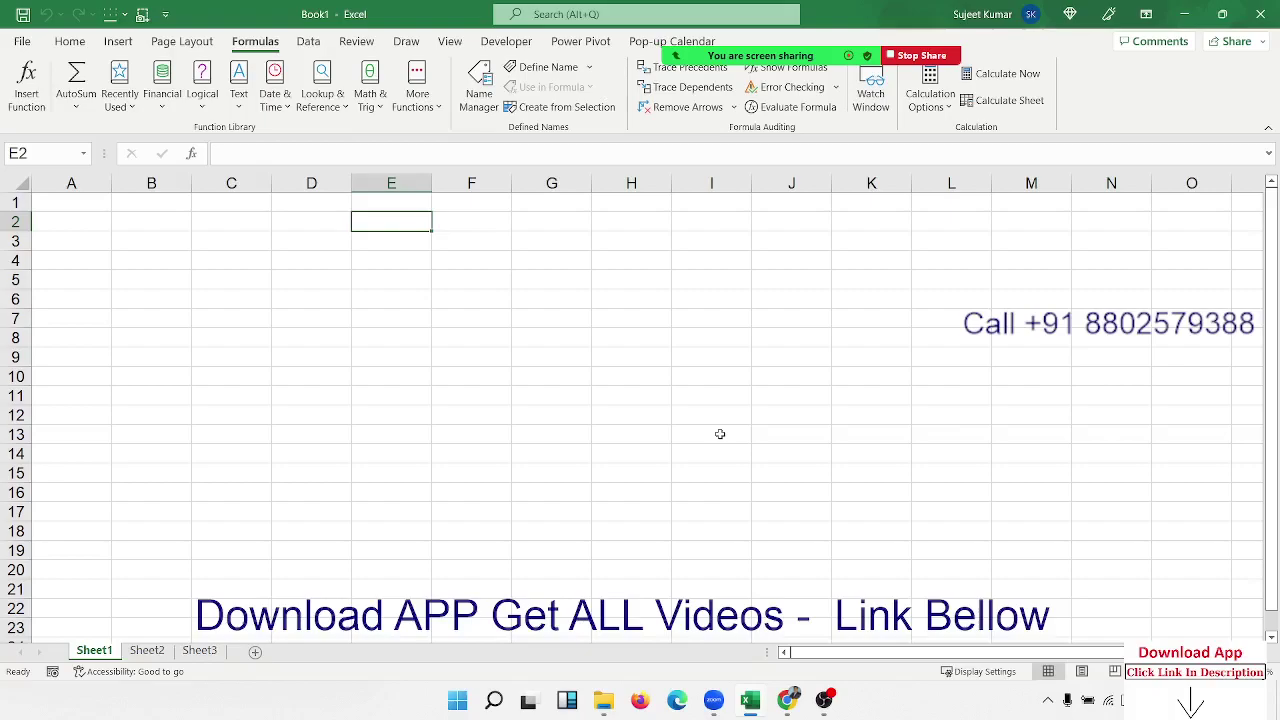
{"action": "key", "text": "Left"}
{"action": "key", "text": "Left"}
{"action": "key", "text": "Left"}
{"action": "key", "text": "Left"}
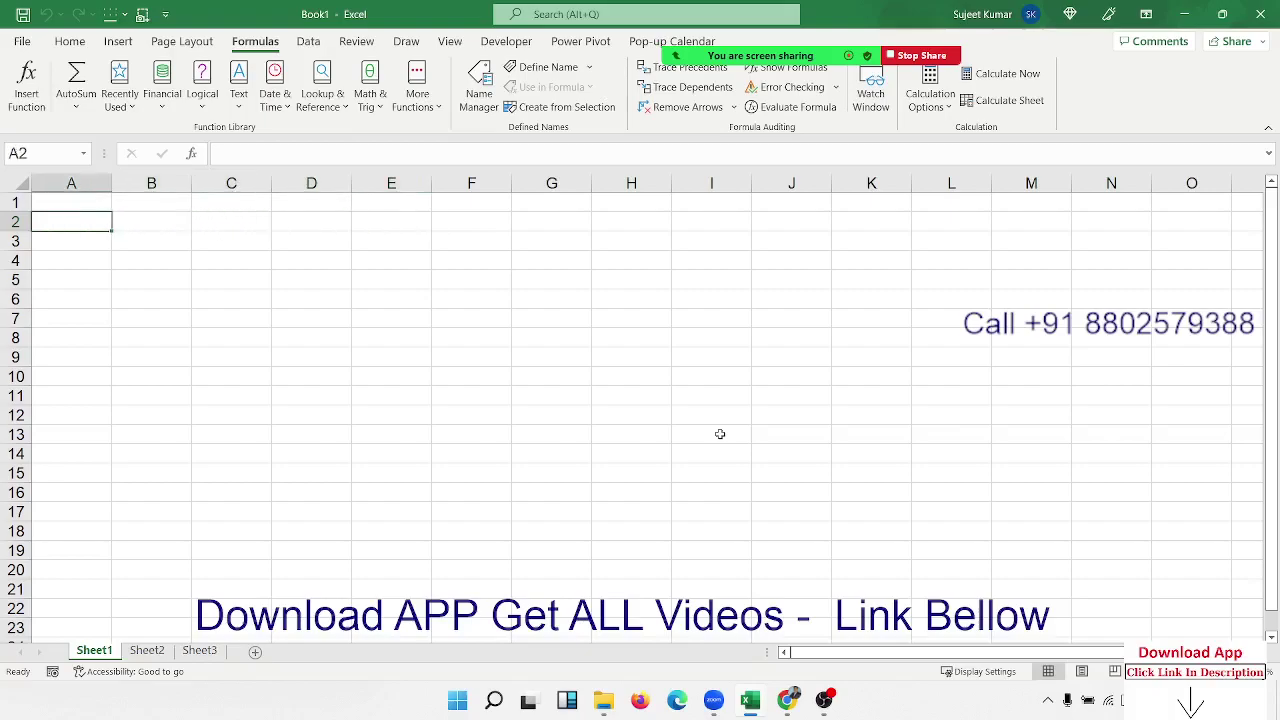
{"action": "type", "text": "1"}
{"action": "key", "text": "Right"}
{"action": "type", "text": "2"}
{"action": "key", "text": "Right"}
{"action": "type", "text": "3"}
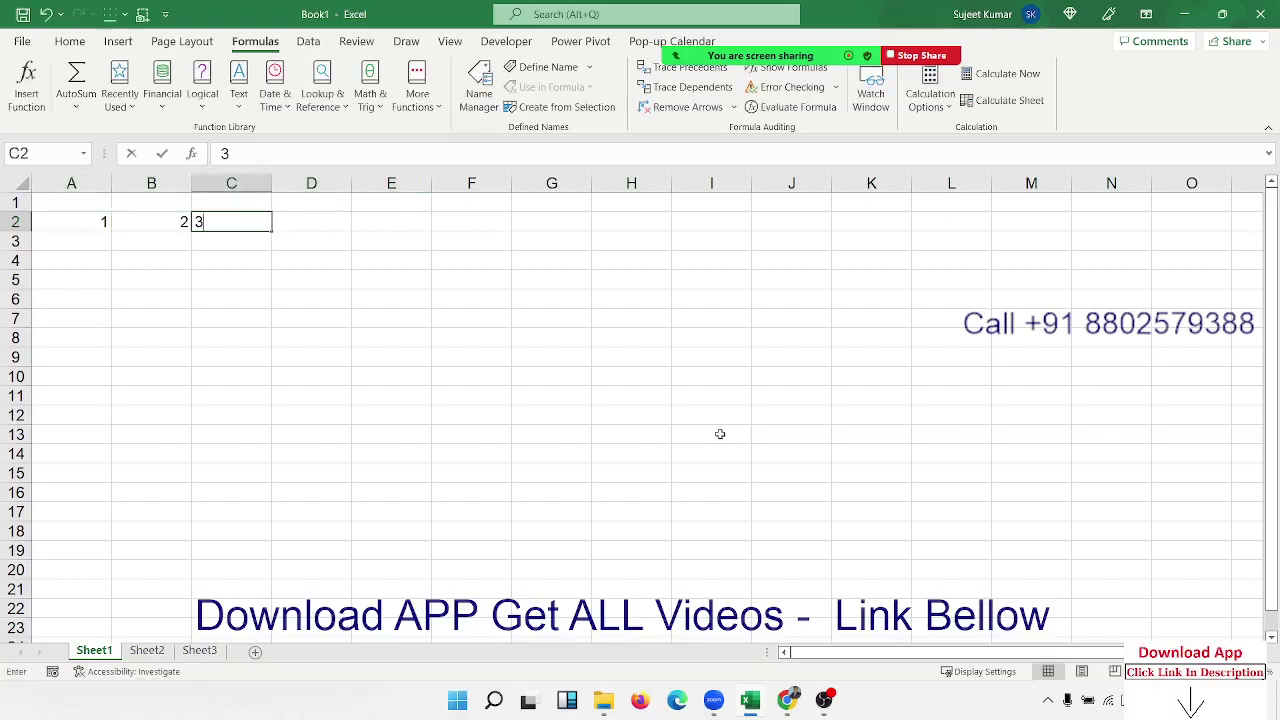
{"action": "key", "text": "Right"}
{"action": "key", "text": "Right"}
{"action": "key", "text": "Right"}
{"action": "type", "text": "5"}
{"action": "key", "text": "Right"}
{"action": "key", "text": "Left"}
{"action": "key", "text": "Left"}
{"action": "key", "text": "Left"}
{"action": "key", "text": "Left"}
{"action": "key", "text": "Left"}
Enter the array constant ={1,2,3,4,5} in A3 so it spills across row 3
{"action": "key", "text": "Down"}
{"action": "type", "text": "={"}
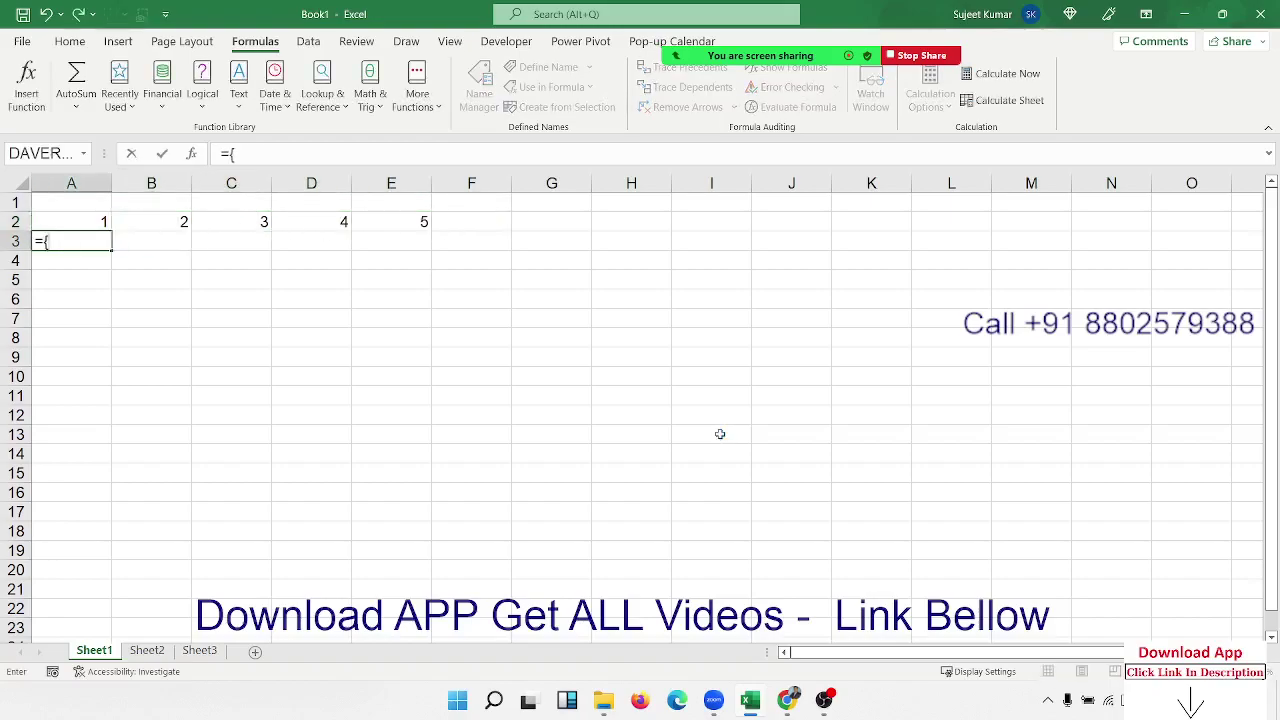
{"action": "type", "text": "1,2"}
{"action": "type", "text": ",3,4,5"}
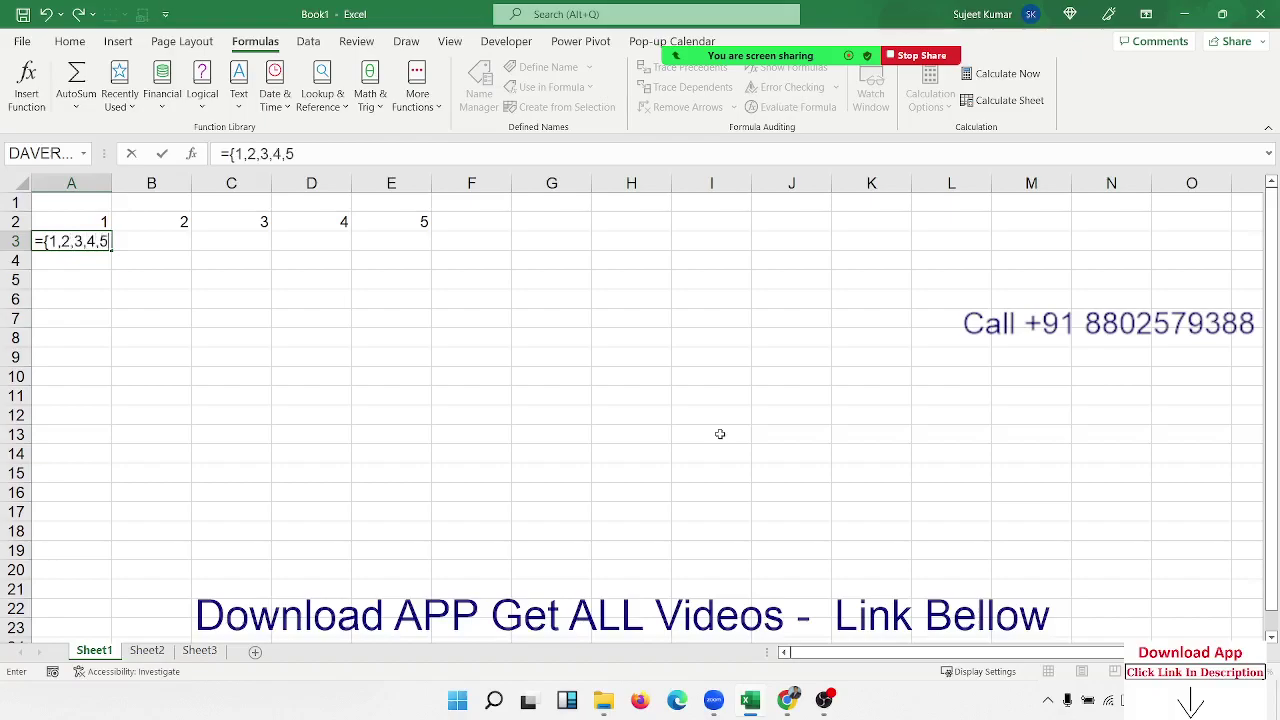
{"action": "type", "text": "}"}
{"action": "key", "text": "Return"}
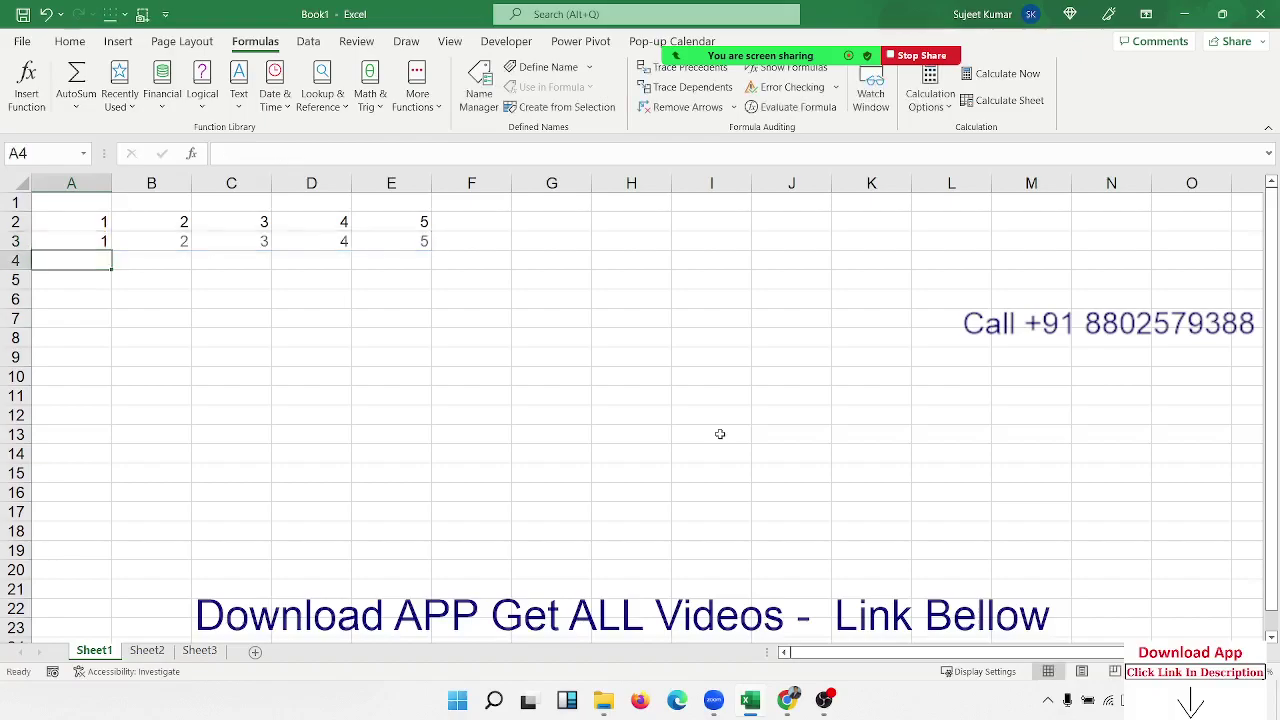
Step through the spilled row 3 values, comparing them with the typed row 2
{"action": "key", "text": "Up"}
{"action": "key", "text": "Right"}
{"action": "key", "text": "Right"}
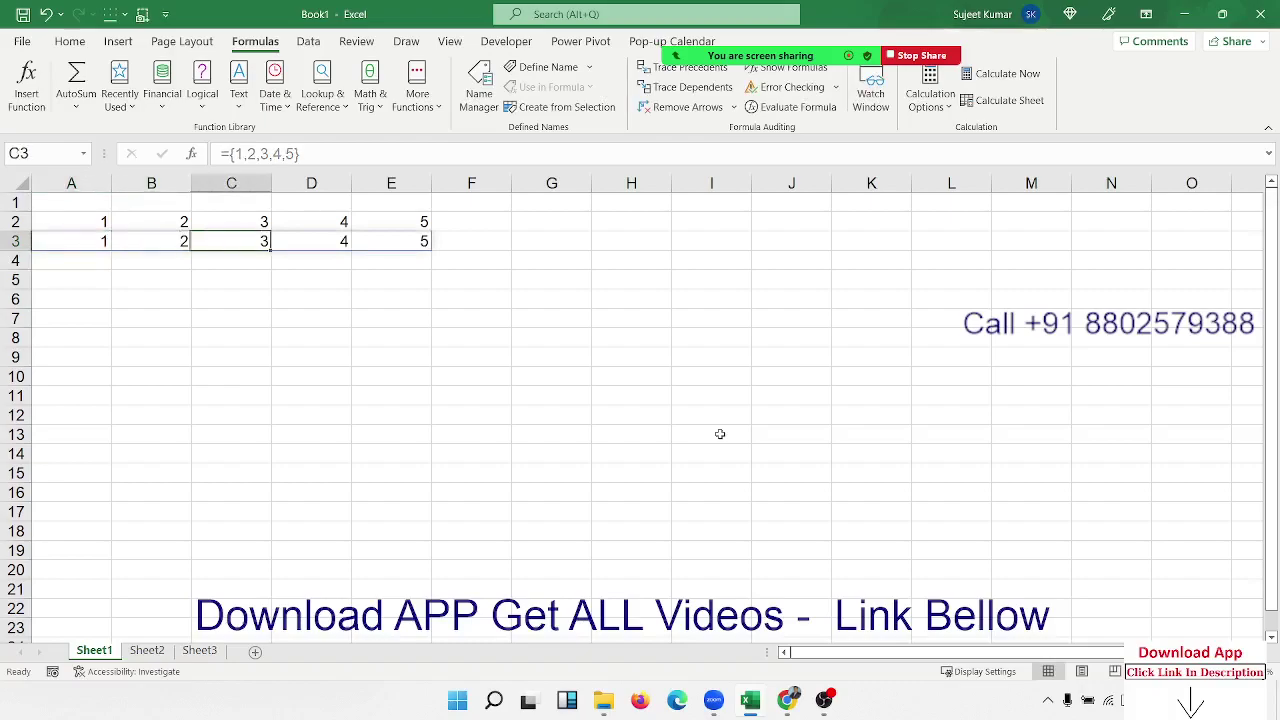
{"action": "key", "text": "Right"}
{"action": "key", "text": "Left"}
{"action": "key", "text": "Left"}
{"action": "key", "text": "Left"}
{"action": "key", "text": "Up"}
{"action": "key", "text": "Right"}
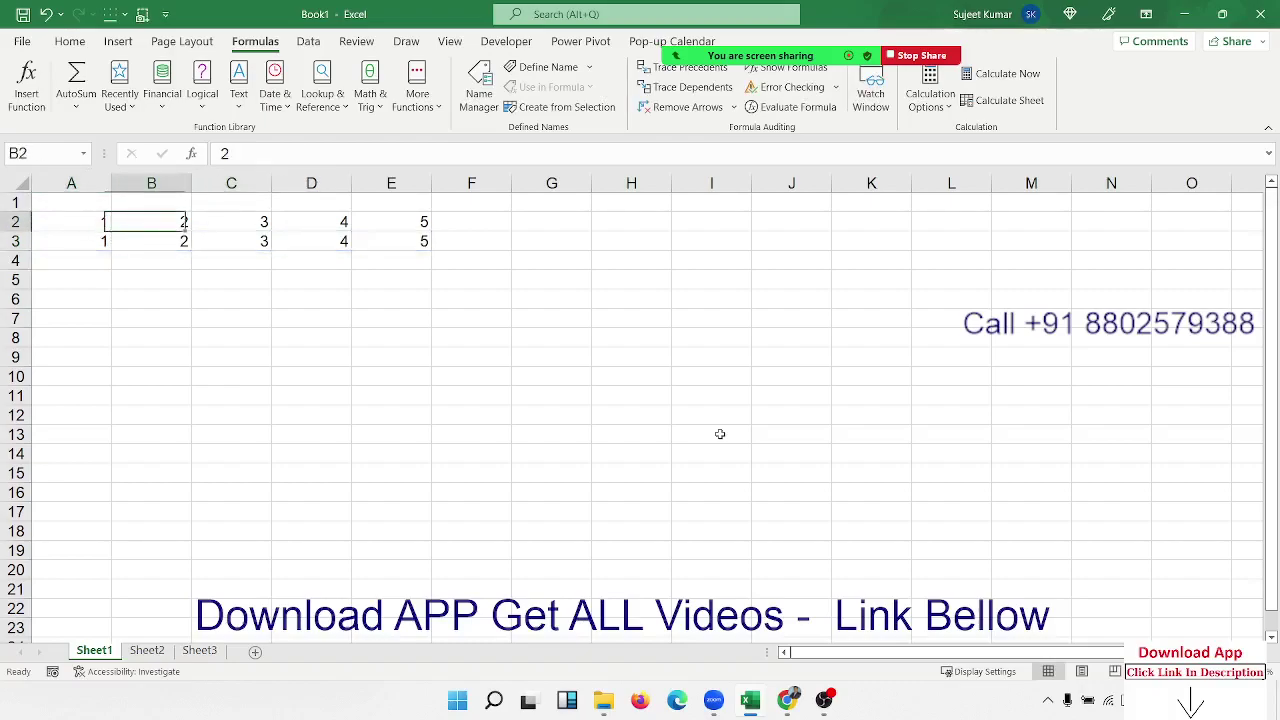
{"action": "key", "text": "Right"}
{"action": "key", "text": "Right"}
{"action": "key", "text": "Right"}
{"action": "key", "text": "Left"}
{"action": "key", "text": "Left"}
{"action": "key", "text": "Left"}
{"action": "key", "text": "Left"}
{"action": "key", "text": "Down"}
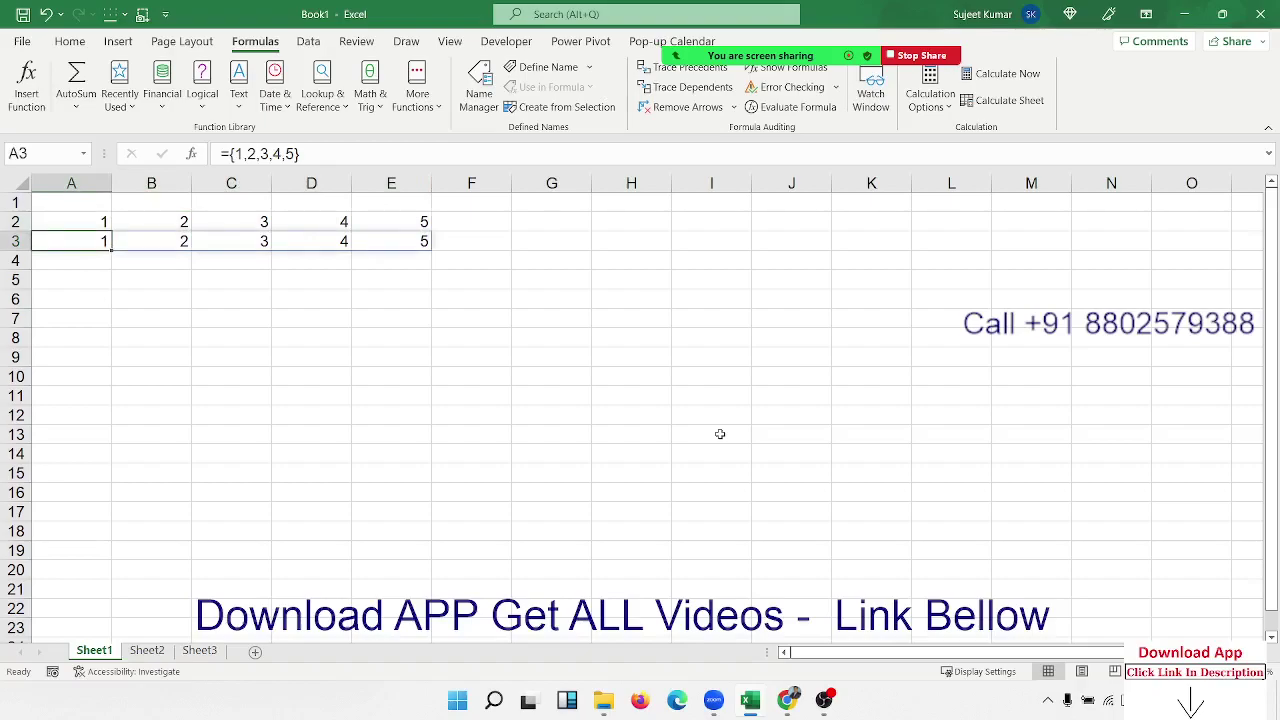
{"action": "key", "text": "Down"}
{"action": "key", "text": "Down"}
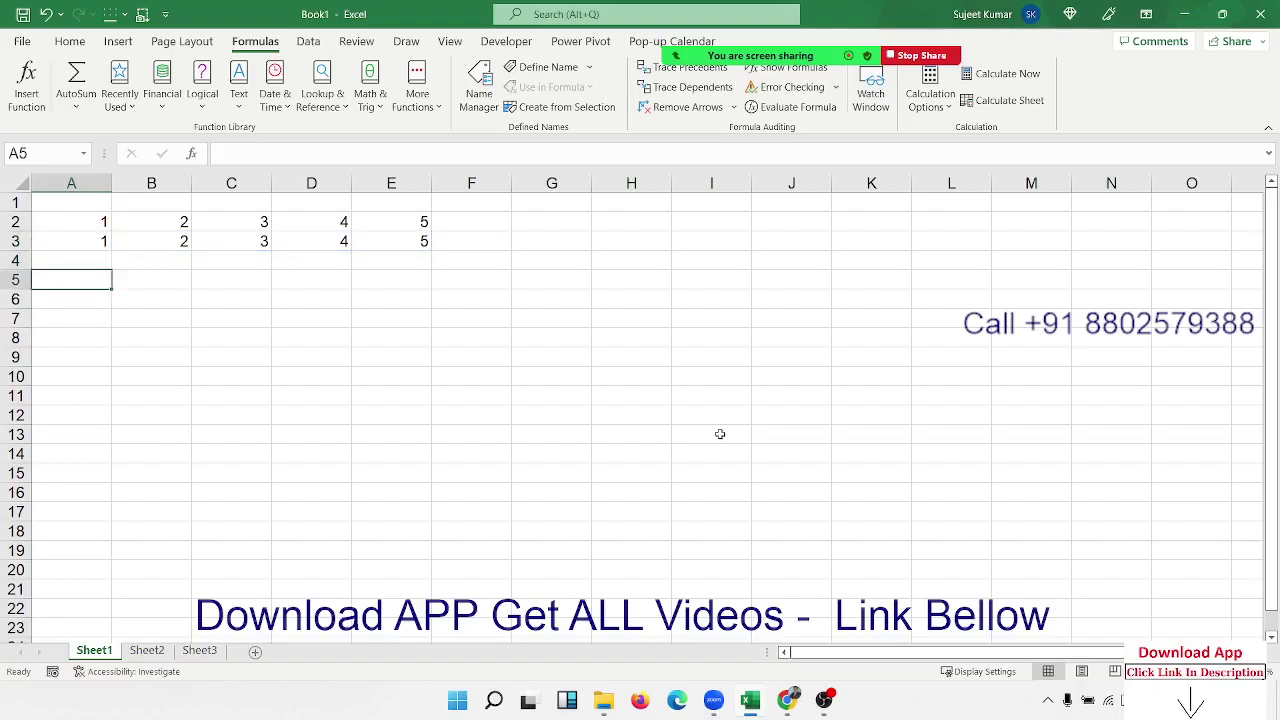
Enter SUJEET in capitals in A5, removing a stray backslash
{"action": "type", "text": "s"}
{"action": "type", "text": "ujeet"}
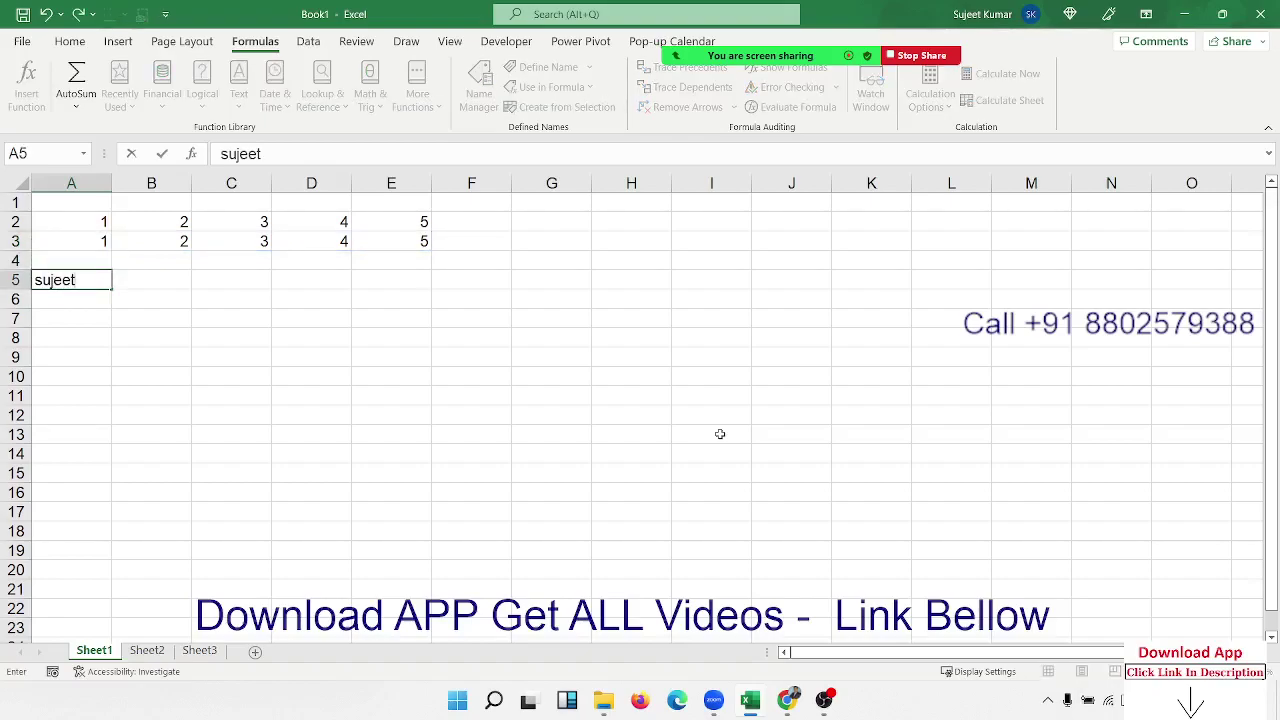
{"action": "key", "text": "Tab"}
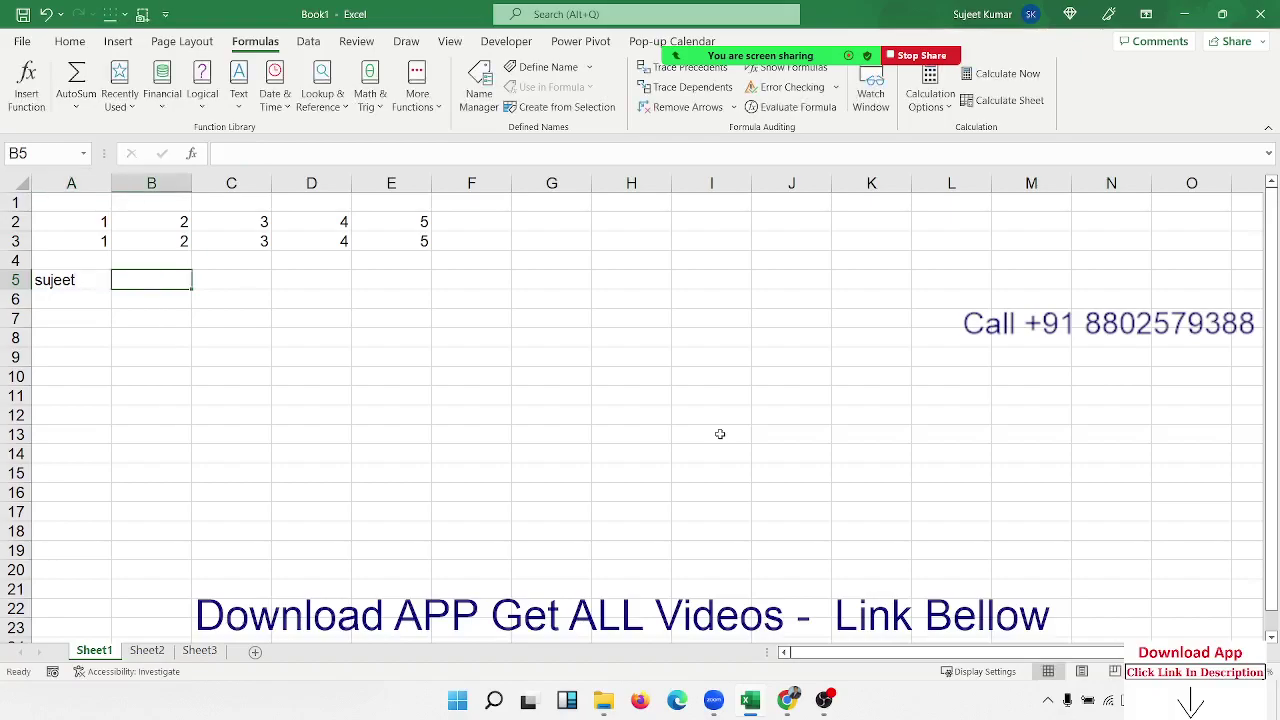
{"action": "key", "text": "Left"}
{"action": "type", "text": "SUJ"}
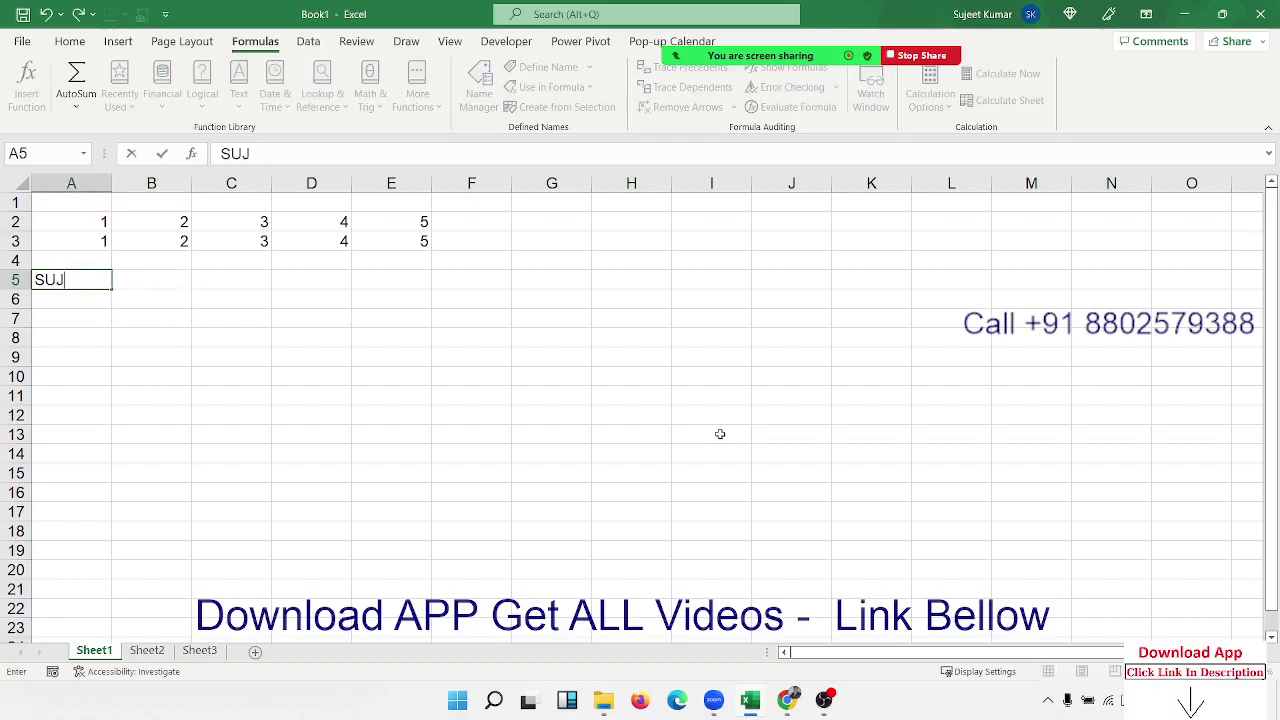
{"action": "type", "text": "EET\\"}
{"action": "key", "text": "BackSpace"}
{"action": "key", "text": "Return"}
Spell out S, U, J, E, E, T one letter per cell across B6:G6, ending at B7
{"action": "key", "text": "Tab"}
{"action": "type", "text": "S"}
{"action": "key", "text": "Tab"}
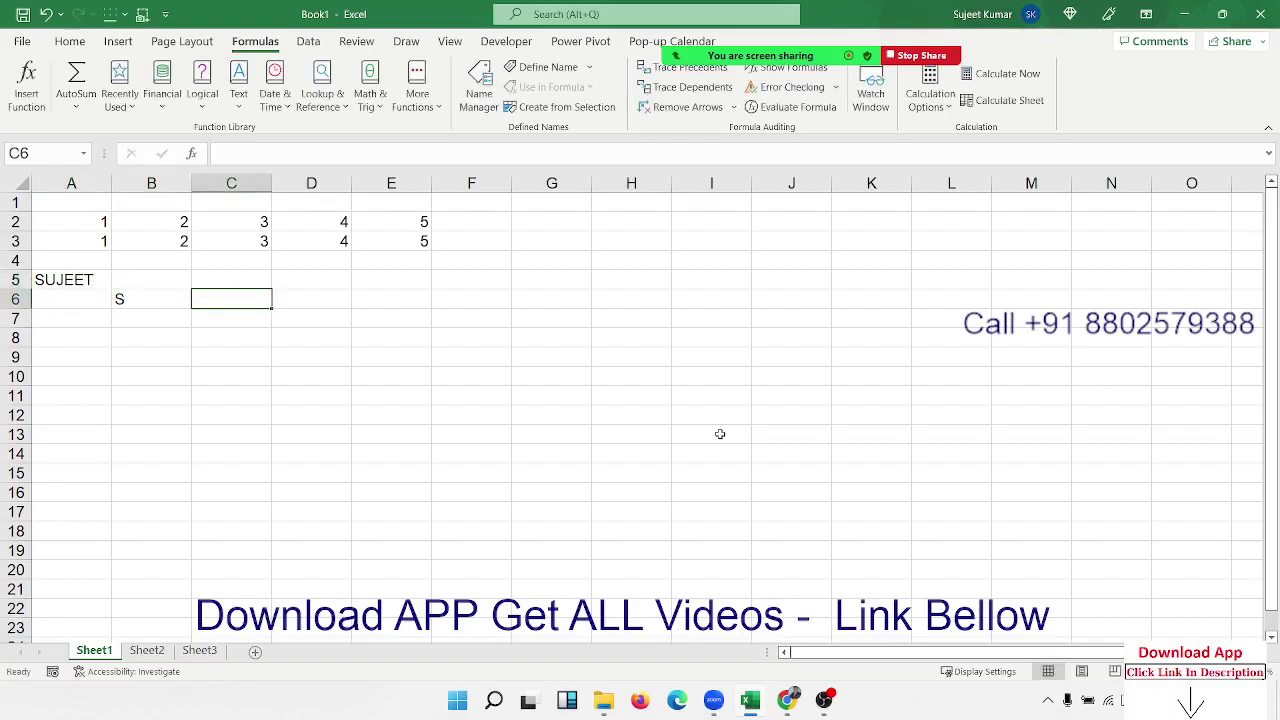
{"action": "type", "text": "U"}
{"action": "key", "text": "Tab"}
{"action": "type", "text": "J"}
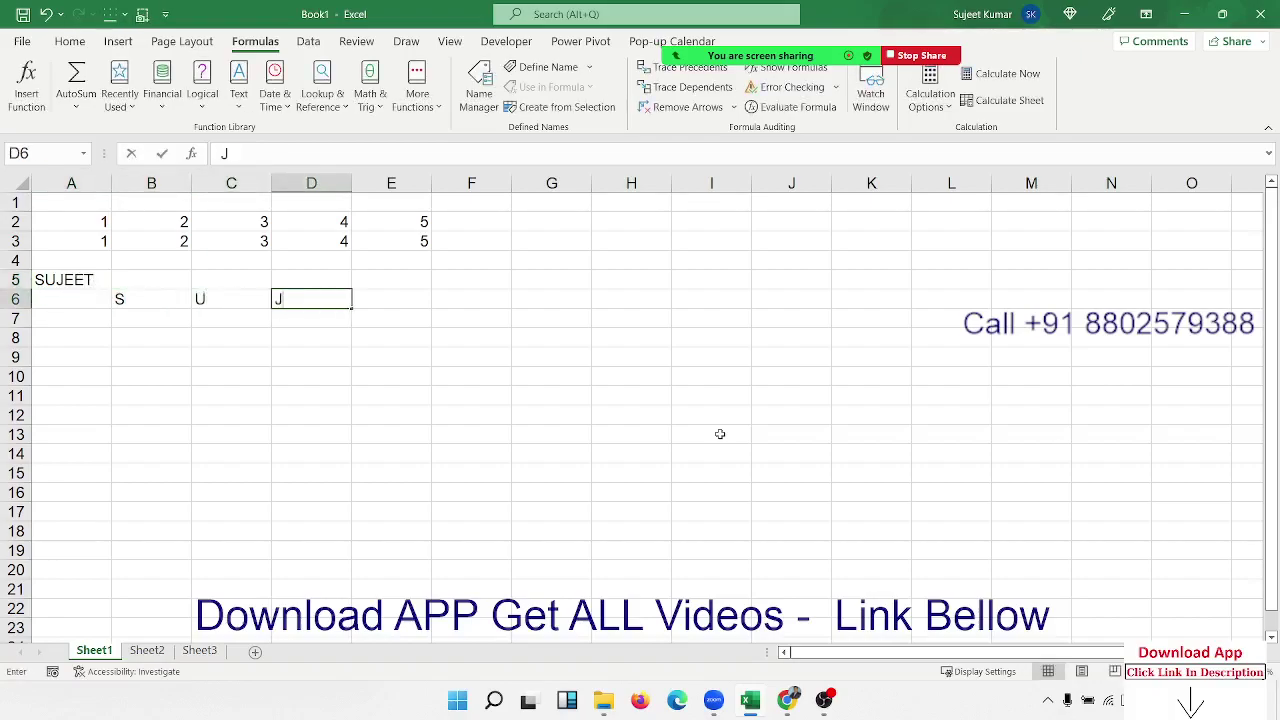
{"action": "key", "text": "Tab"}
{"action": "type", "text": "E"}
{"action": "key", "text": "Tab"}
{"action": "type", "text": "E"}
{"action": "key", "text": "Tab"}
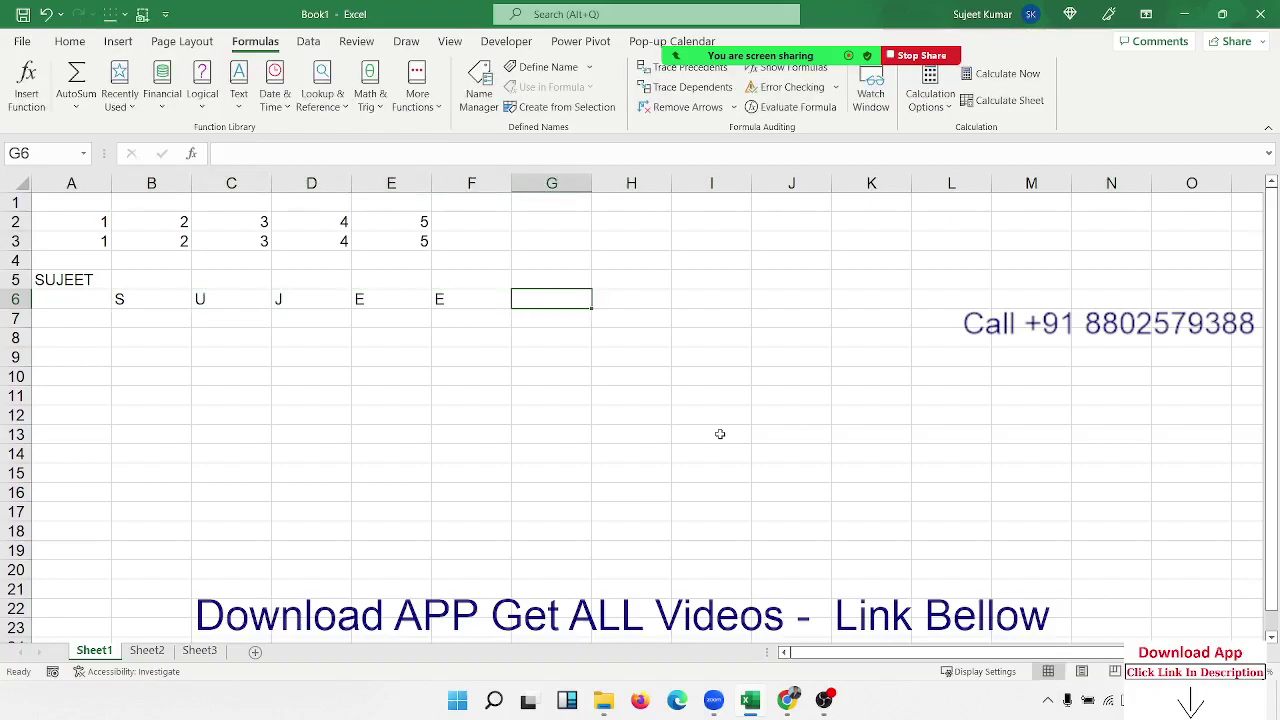
{"action": "type", "text": "T"}
{"action": "key", "text": "Down"}
{"action": "key", "text": "Left"}
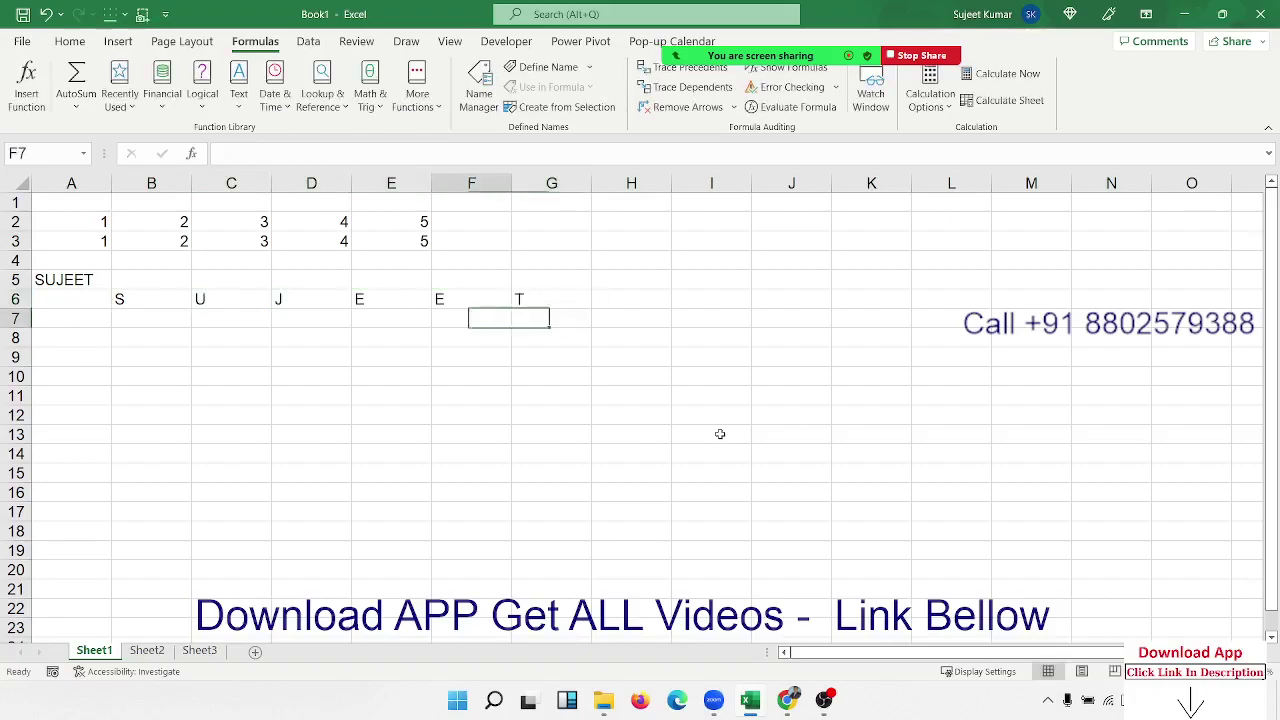
{"action": "key", "text": "Left"}
{"action": "key", "text": "Left"}
{"action": "key", "text": "Left"}
{"action": "key", "text": "Left"}
{"action": "key", "text": "Left"}
{"action": "key", "text": "Right"}
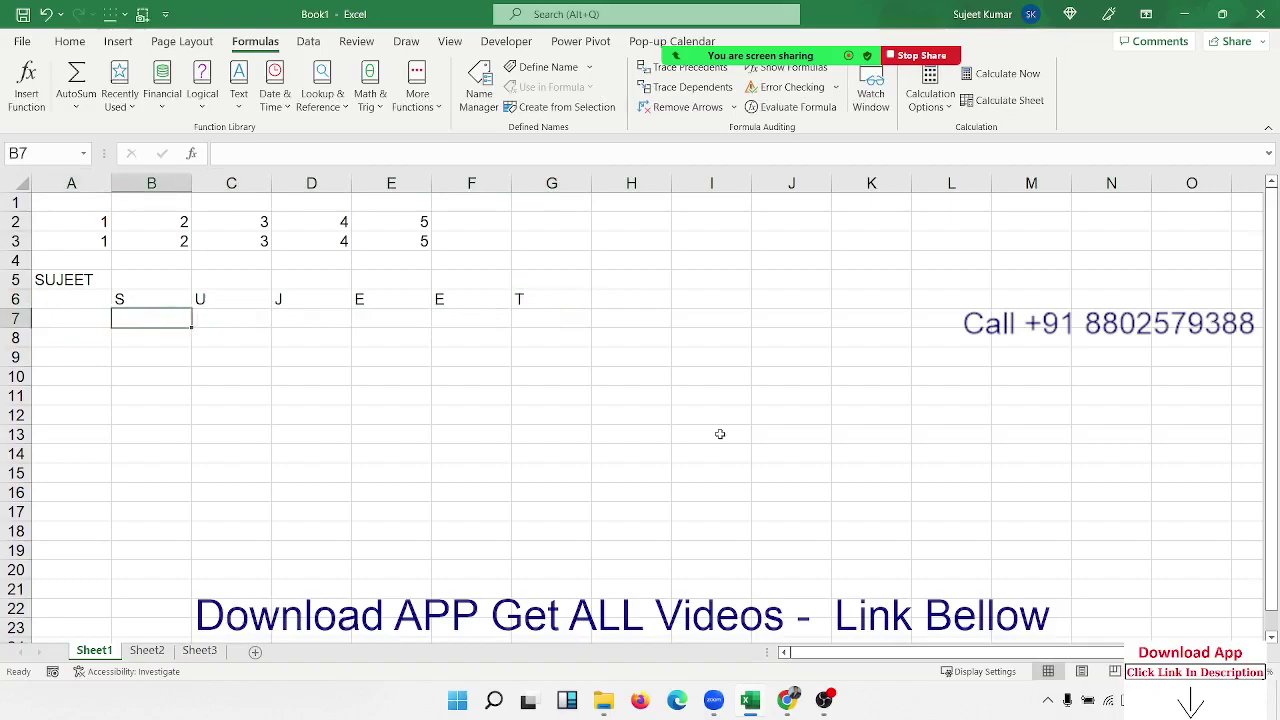
Enter =MID(A5,1,1) in B7 to extract the letter S
{"action": "type", "text": "="}
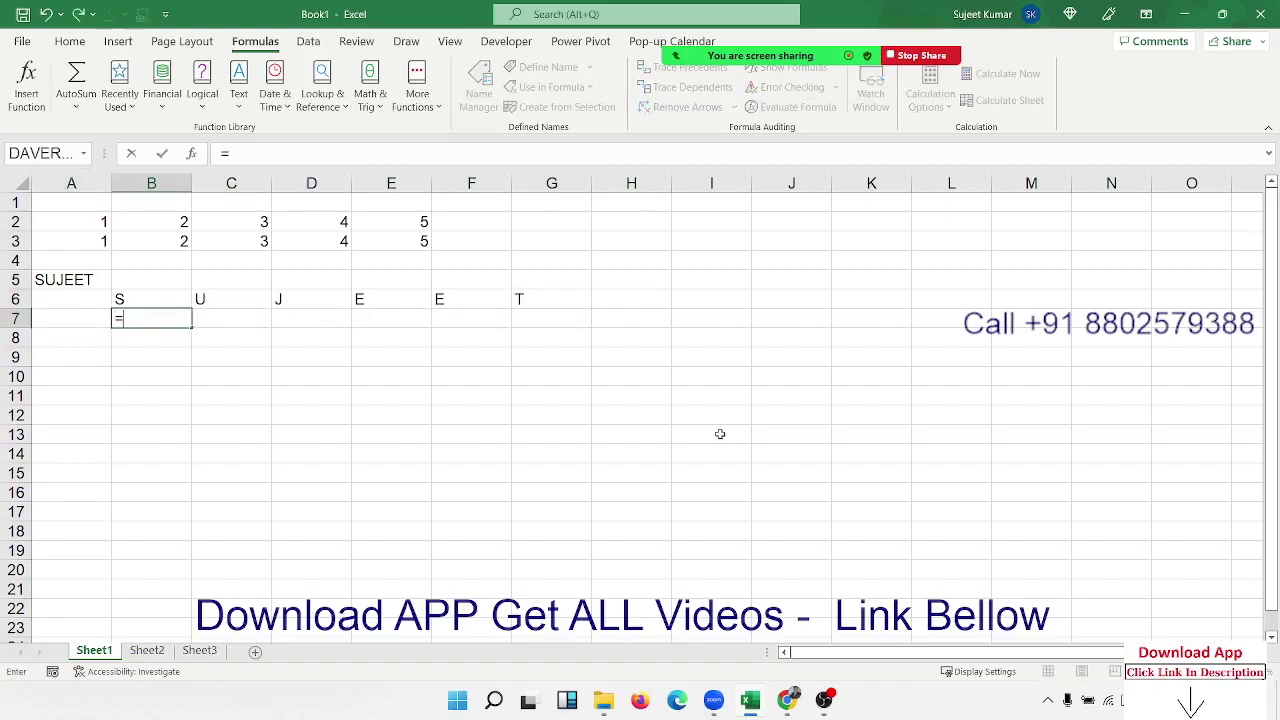
{"action": "type", "text": "mid"}
{"action": "key", "text": "Tab"}
{"action": "key", "text": "Left"}
{"action": "key", "text": "Up"}
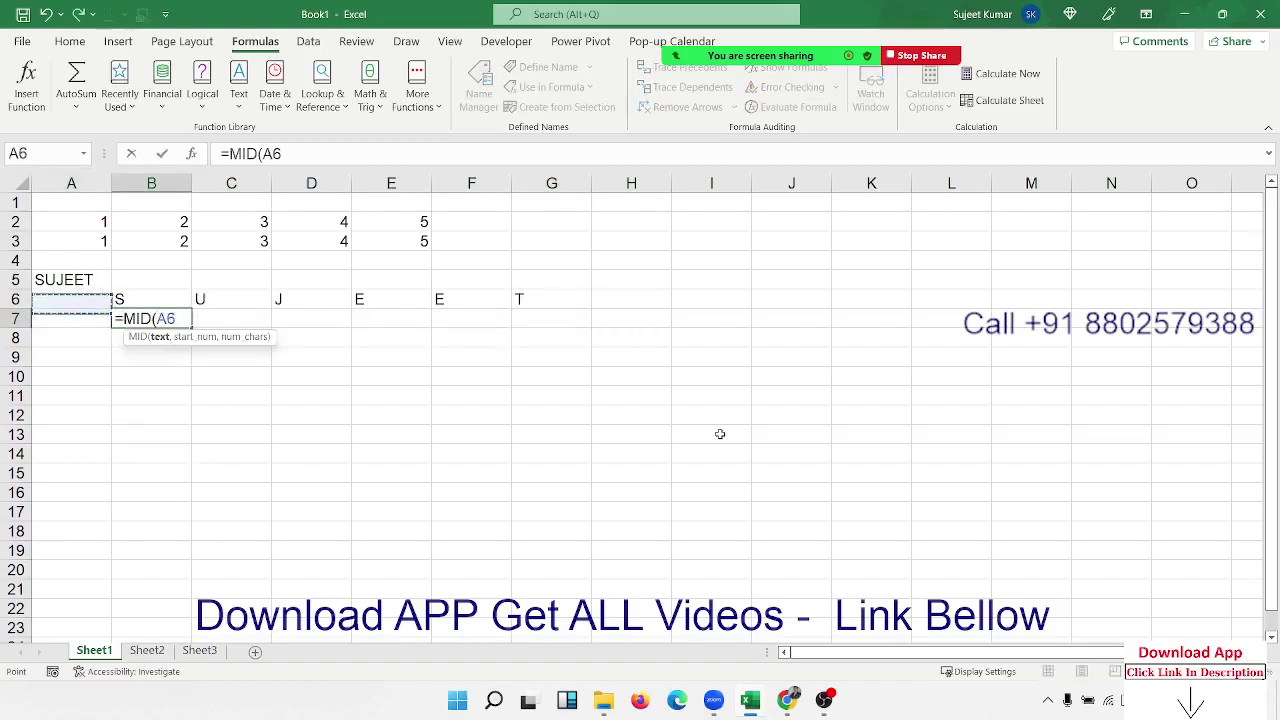
{"action": "key", "text": "Up"}
{"action": "type", "text": ","}
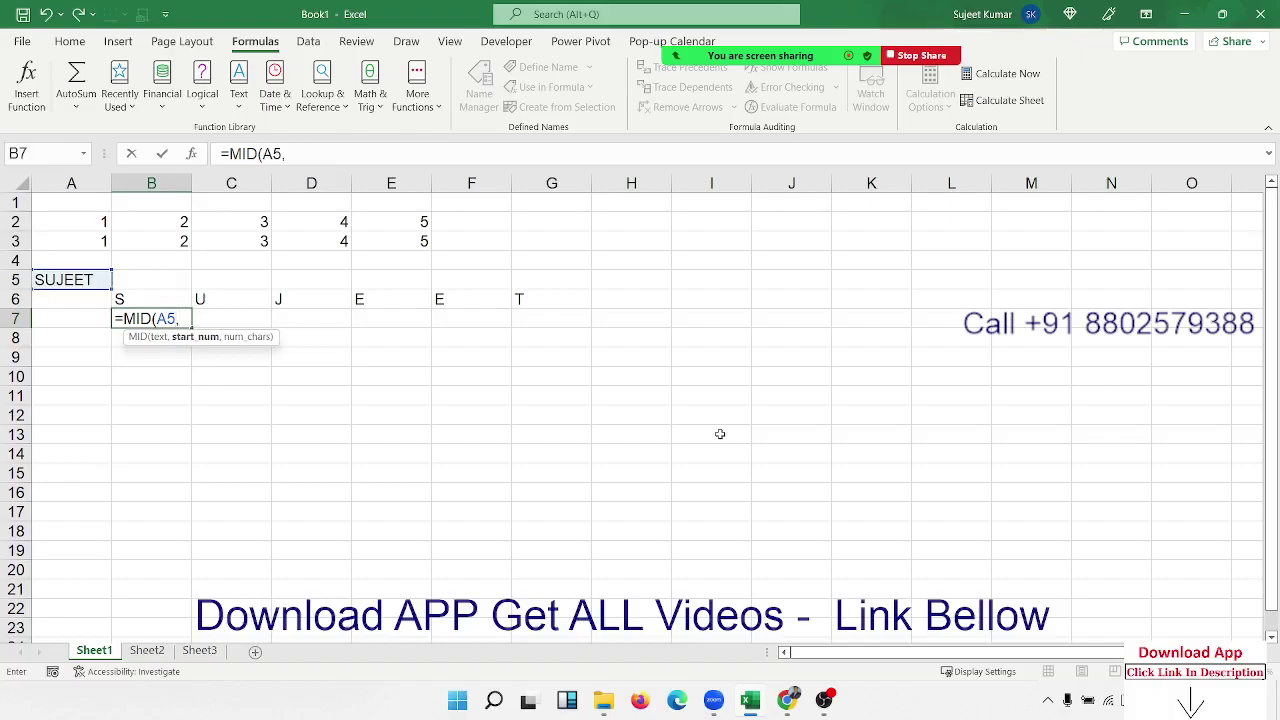
{"action": "type", "text": "1,"}
{"action": "type", "text": "1)"}
{"action": "key", "text": "Return"}
{"action": "key", "text": "Up"}
{"action": "key", "text": "Right"}
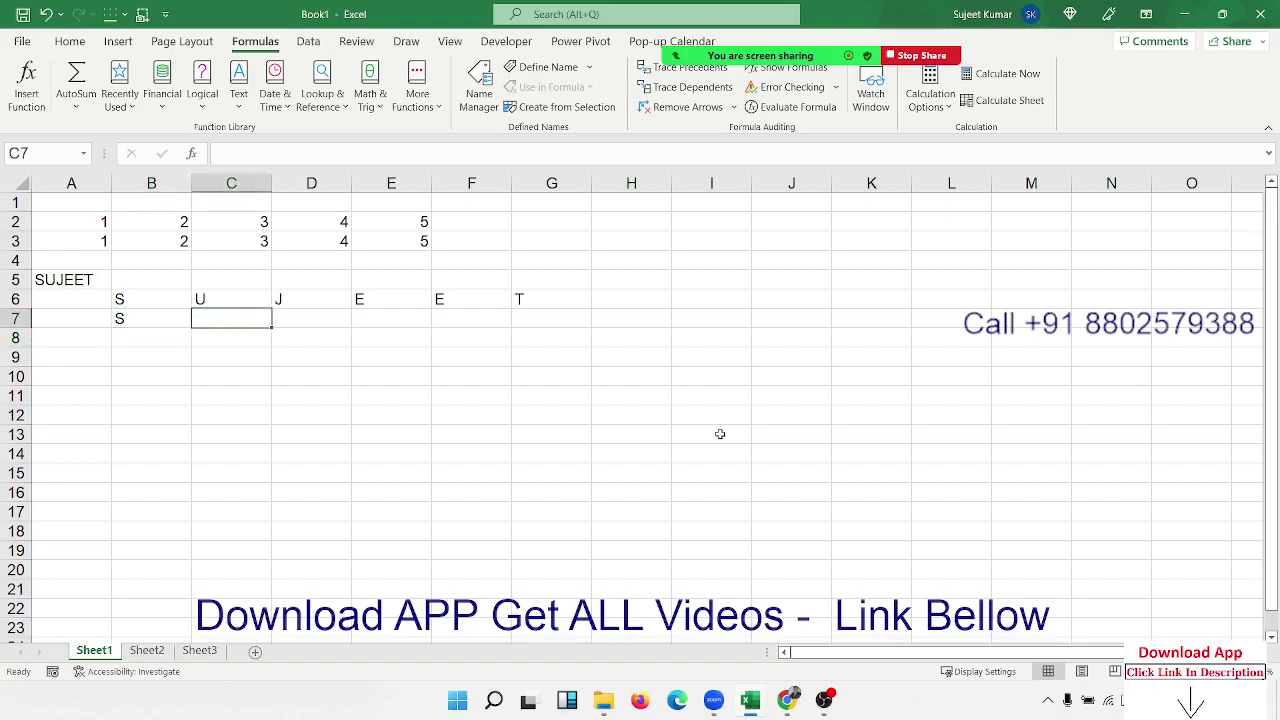
Enter =MID(A5,2,1) in C7 to extract the letter U
{"action": "type", "text": "=mid("}
{"action": "key", "text": "Left"}
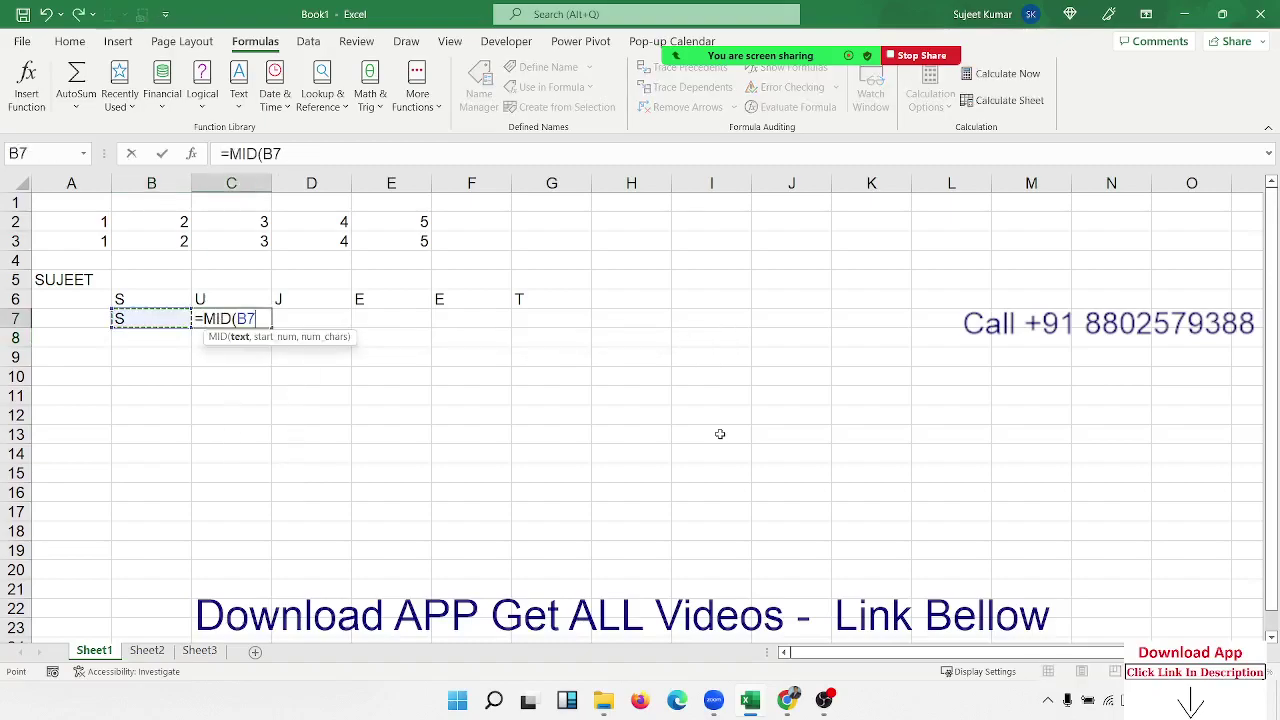
{"action": "key", "text": "Left"}
{"action": "key", "text": "Up"}
{"action": "key", "text": "Up"}
{"action": "type", "text": ","}
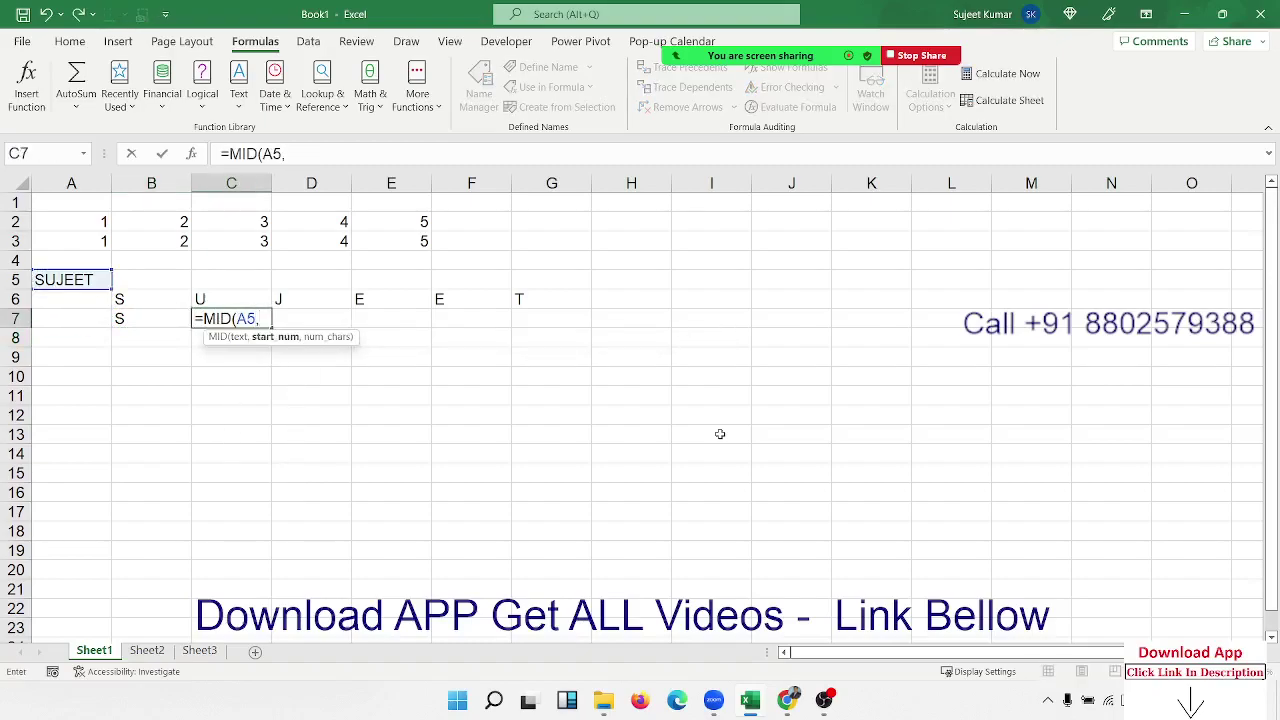
{"action": "type", "text": "2,1"}
{"action": "key", "text": "Return"}
Enter =MID(A5,3,1) in D7 to extract the letter J
{"action": "key", "text": "Up"}
{"action": "key", "text": "Right"}
{"action": "type", "text": "=m"}
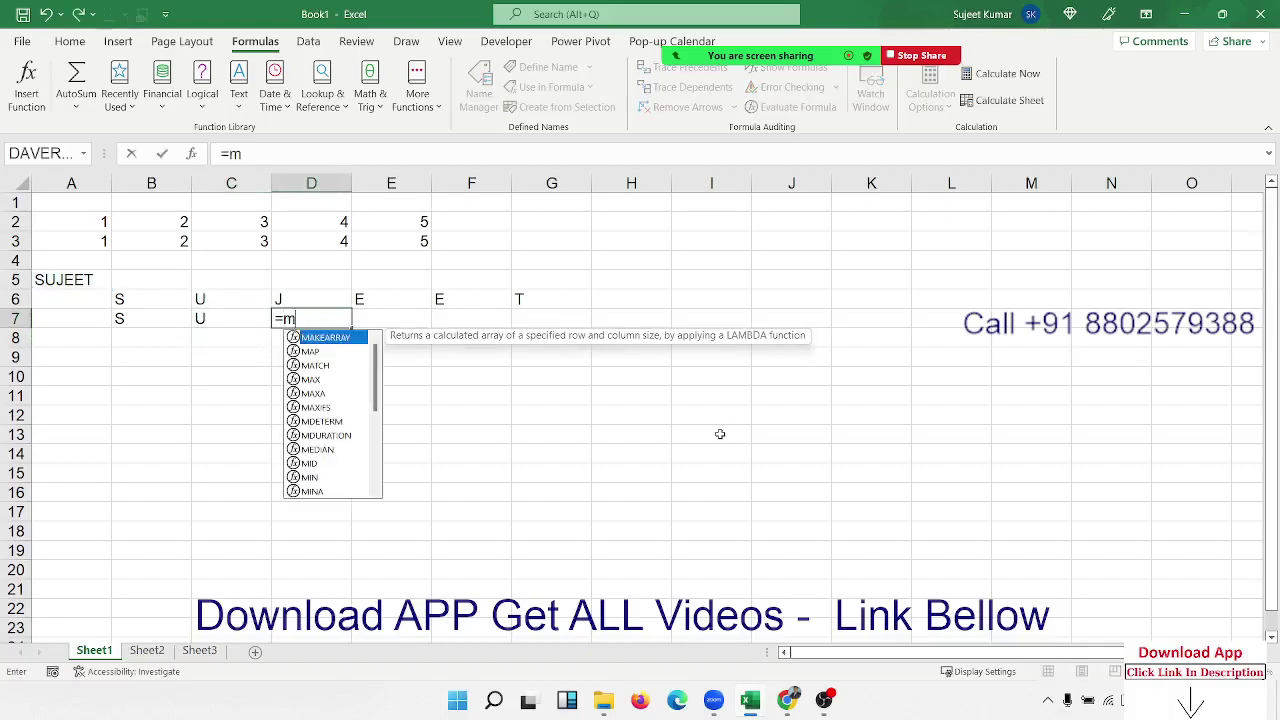
{"action": "type", "text": "id"}
{"action": "key", "text": "Tab"}
{"action": "key", "text": "Left"}
{"action": "key", "text": "Left"}
{"action": "key", "text": "Left"}
{"action": "key", "text": "Up"}
{"action": "key", "text": "Up"}
{"action": "key", "text": "Up"}
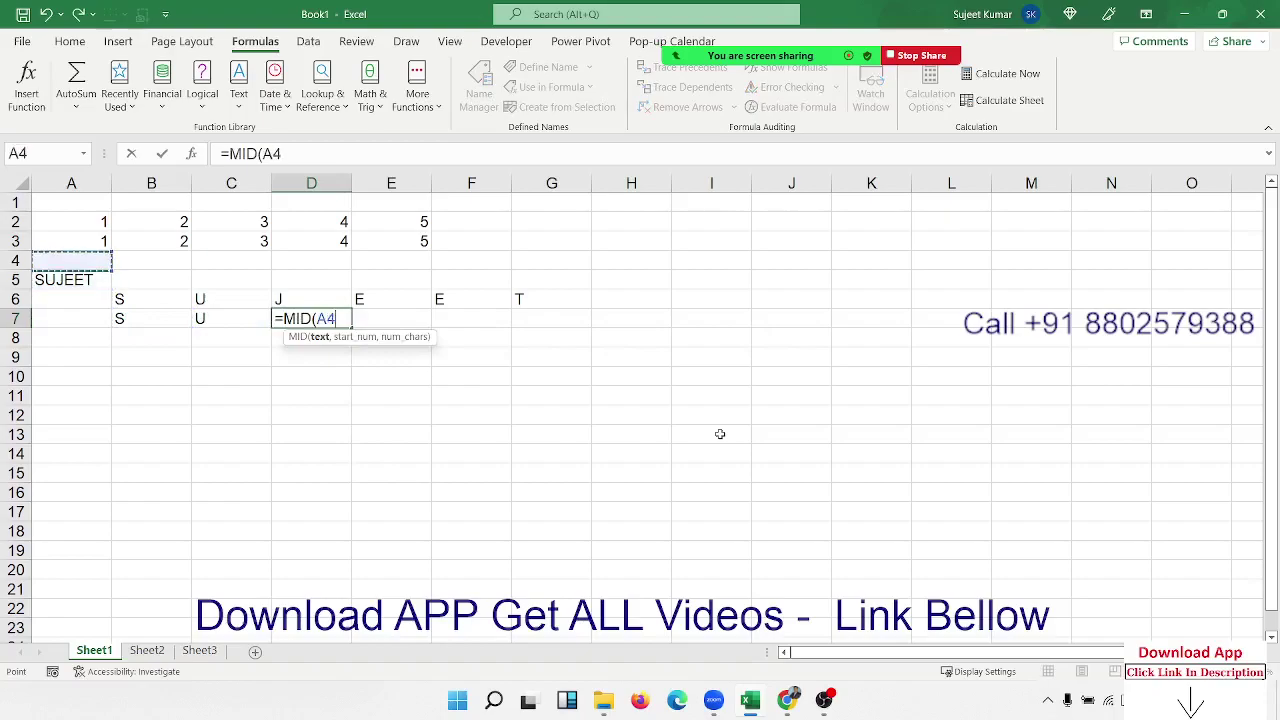
{"action": "key", "text": "Down"}
{"action": "type", "text": ",3"}
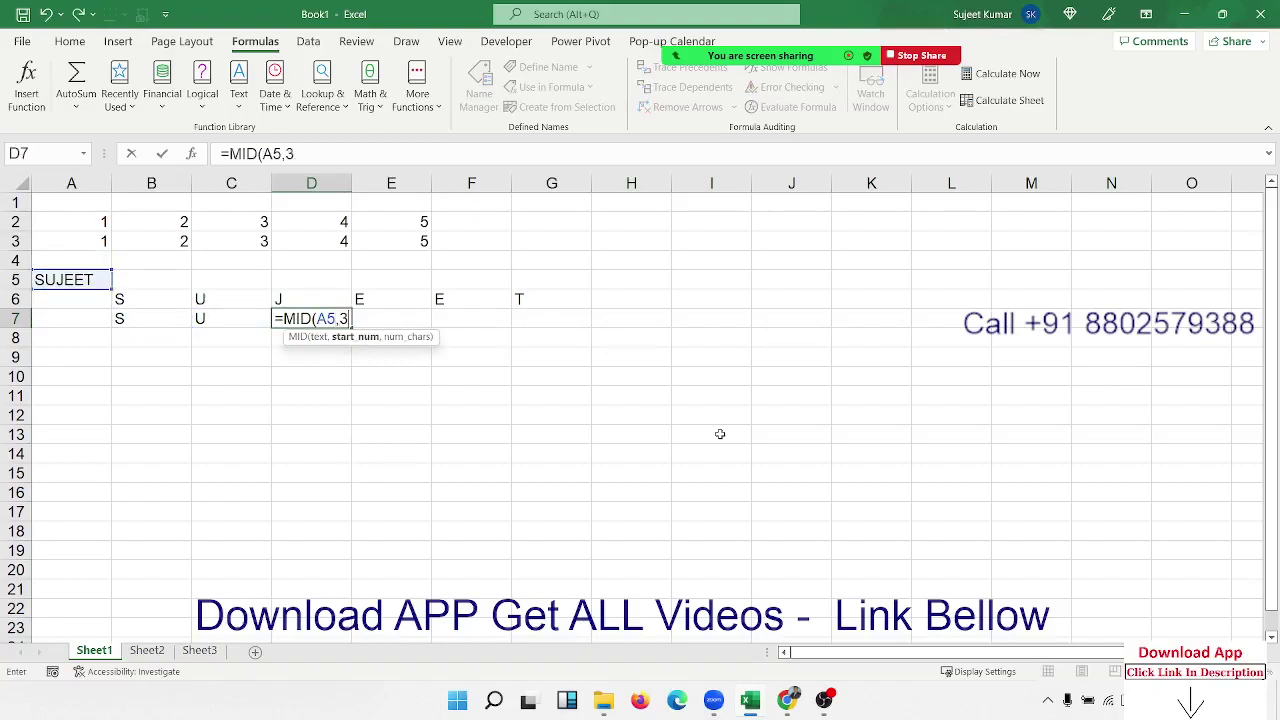
{"action": "type", "text": ",1"}
{"action": "key", "text": "Return"}
{"action": "key", "text": "Up"}
{"action": "key", "text": "Right"}
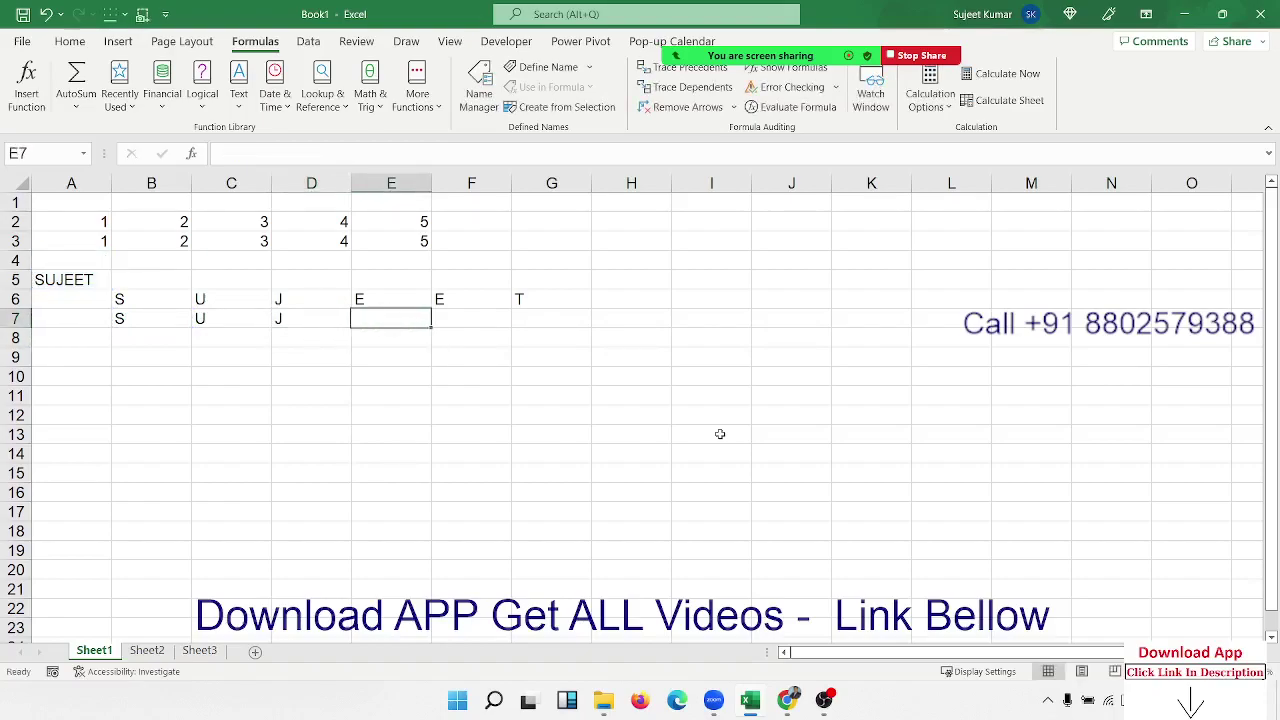
Enter =MID(A5,4,1) in E7 to extract the letter E
{"action": "type", "text": "=mid"}
{"action": "key", "text": "Tab"}
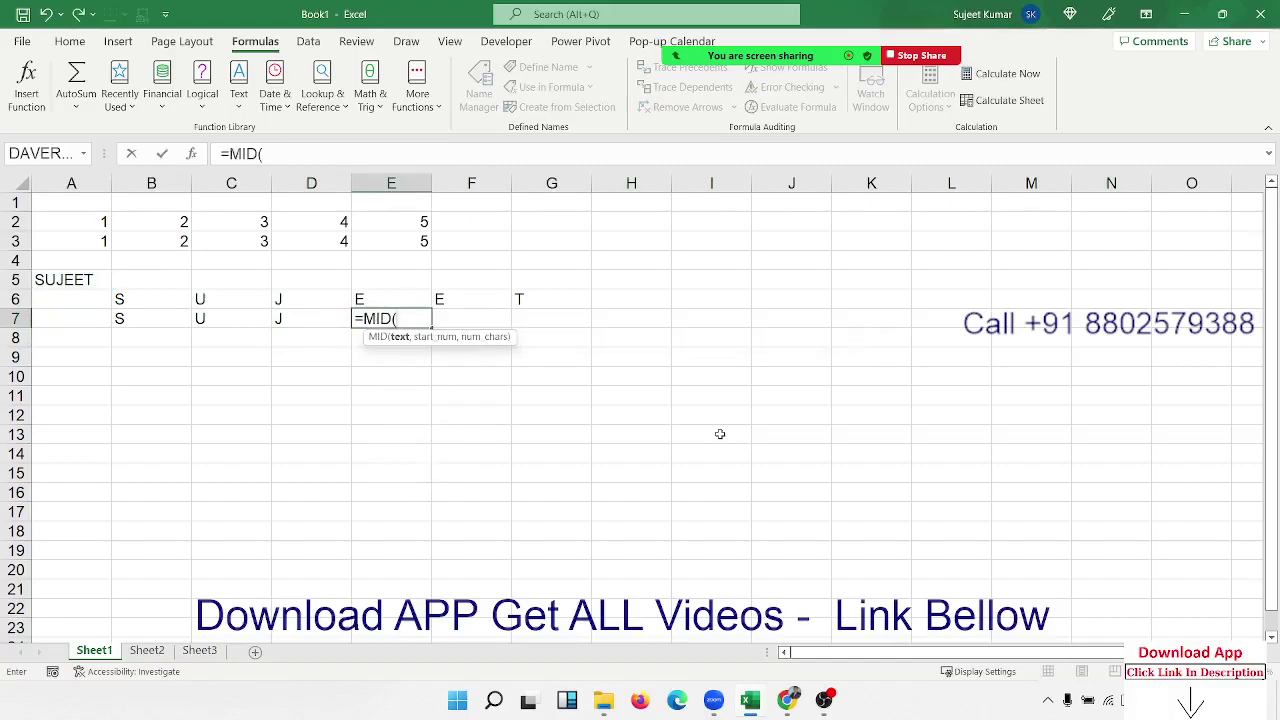
{"action": "key", "text": "Left"}
{"action": "key", "text": "Left"}
{"action": "key", "text": "Left"}
{"action": "key", "text": "Left"}
{"action": "key", "text": "Up"}
{"action": "key", "text": "Up"}
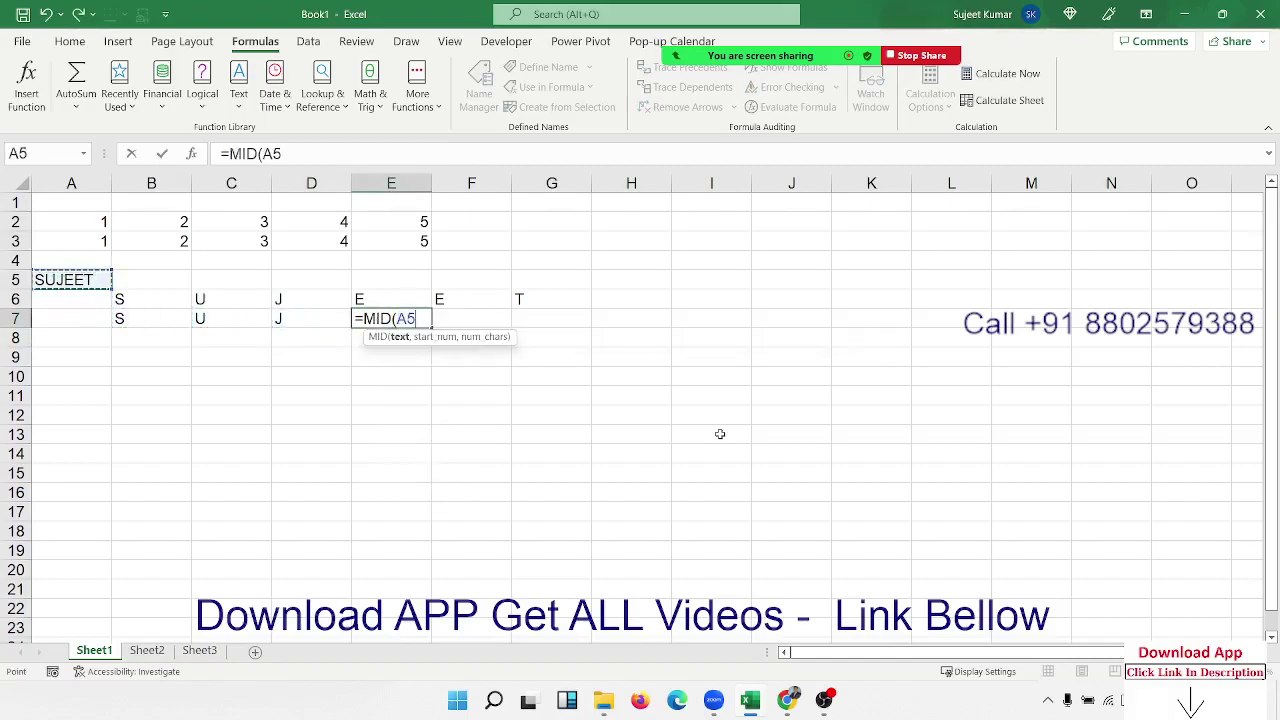
{"action": "type", "text": ",4,"}
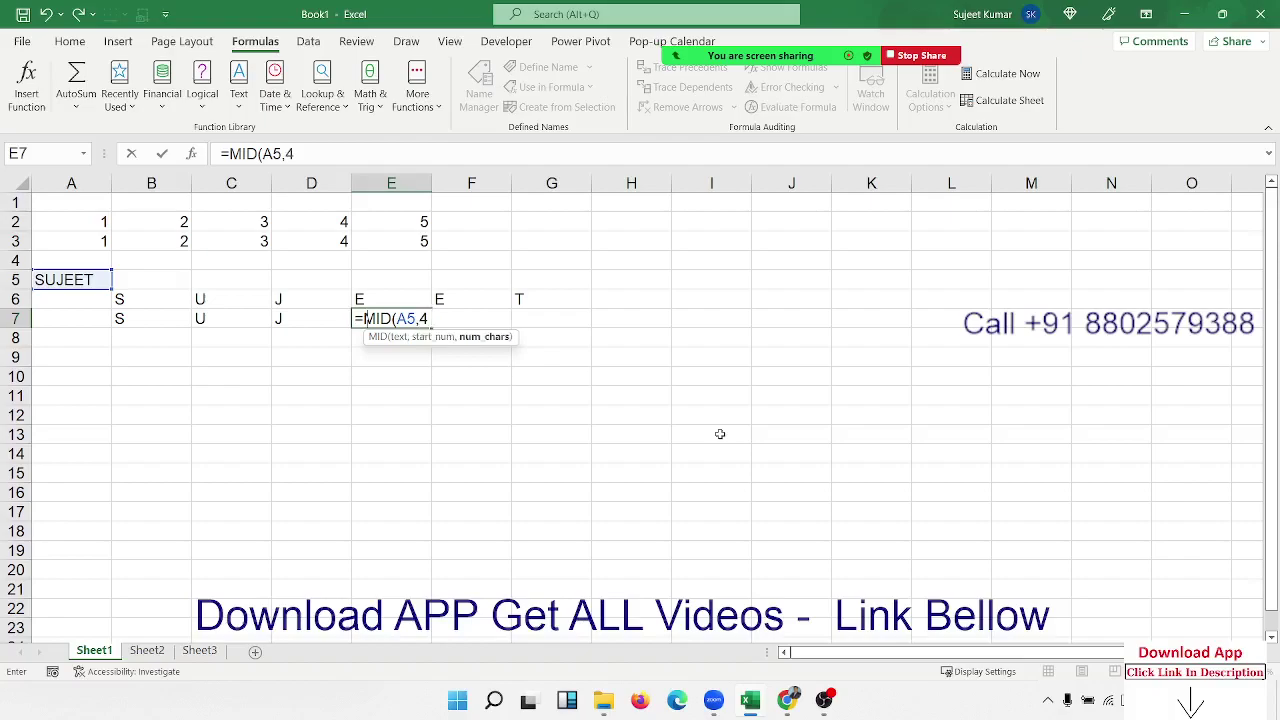
{"action": "type", "text": "1)"}
{"action": "key", "text": "Return"}
{"action": "key", "text": "Up"}
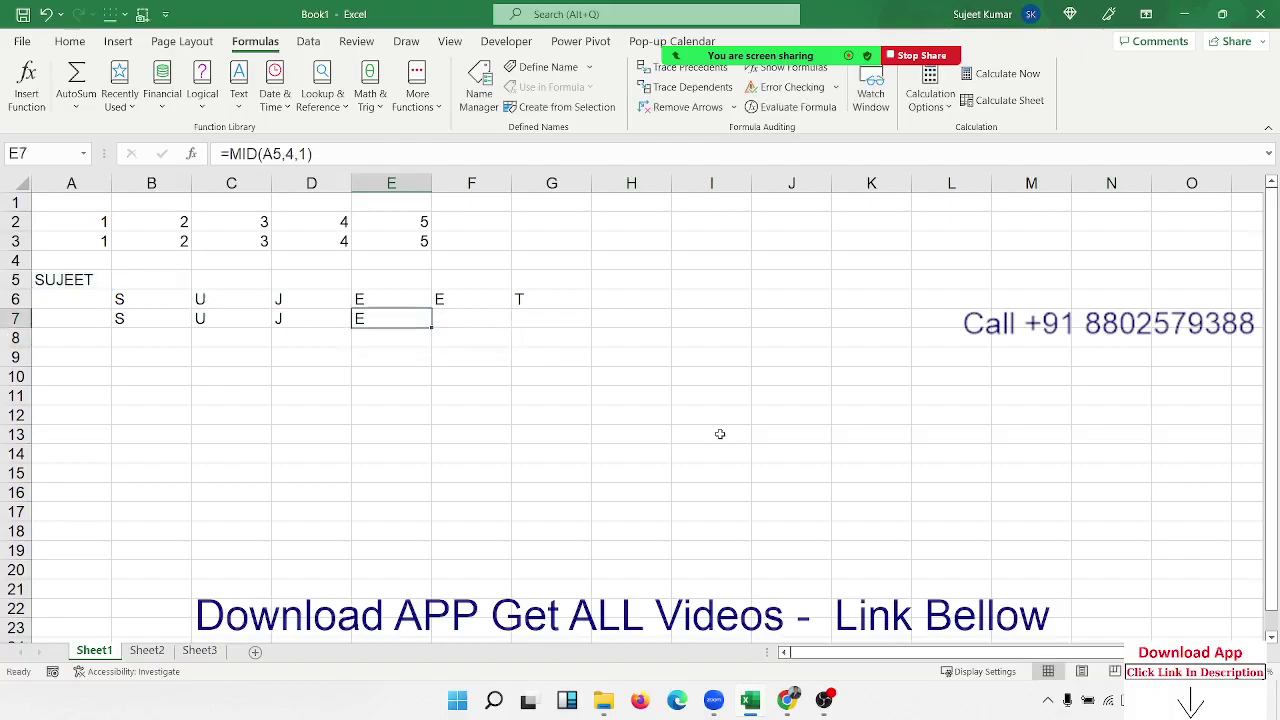
{"action": "key", "text": "Right"}
Enter a MID formula on A5 with start position 5 in F7 to extract E
{"action": "type", "text": "=mi"}
{"action": "key", "text": "Tab"}
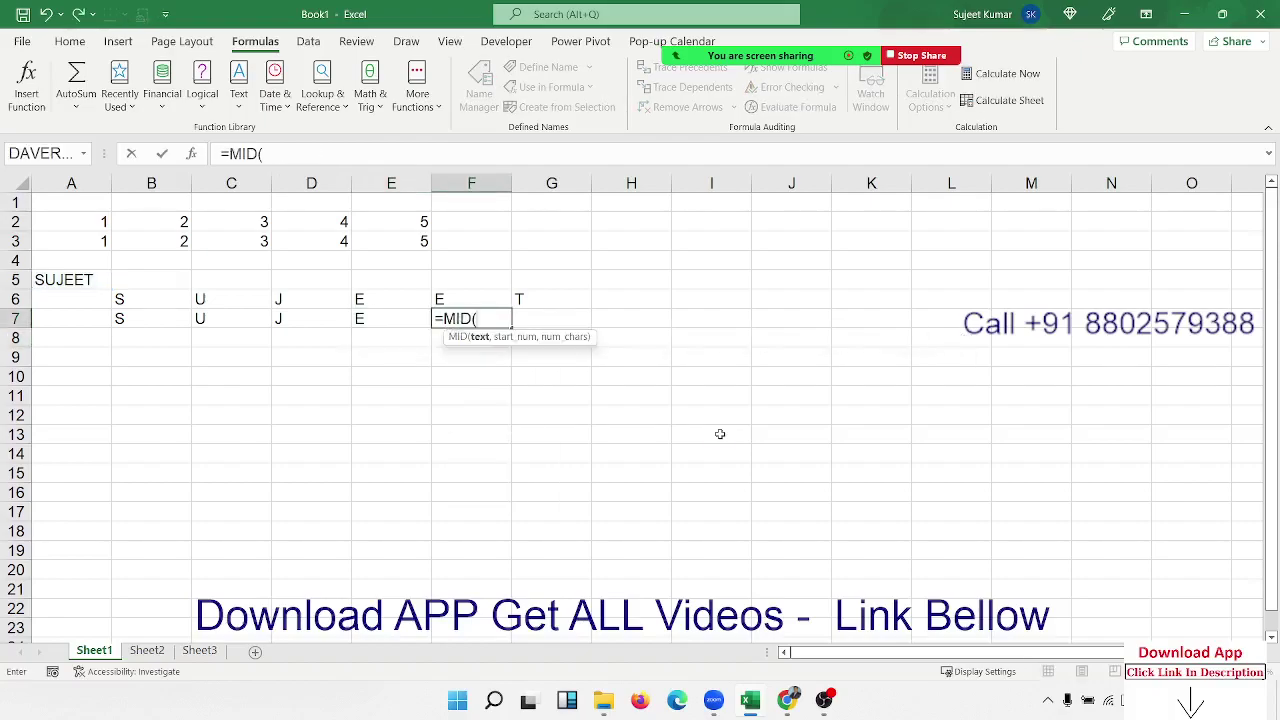
{"action": "key", "text": "Left"}
{"action": "key", "text": "Left"}
{"action": "key", "text": "Left"}
{"action": "key", "text": "Left"}
{"action": "key", "text": "Left"}
{"action": "key", "text": "Up"}
{"action": "key", "text": "Up"}
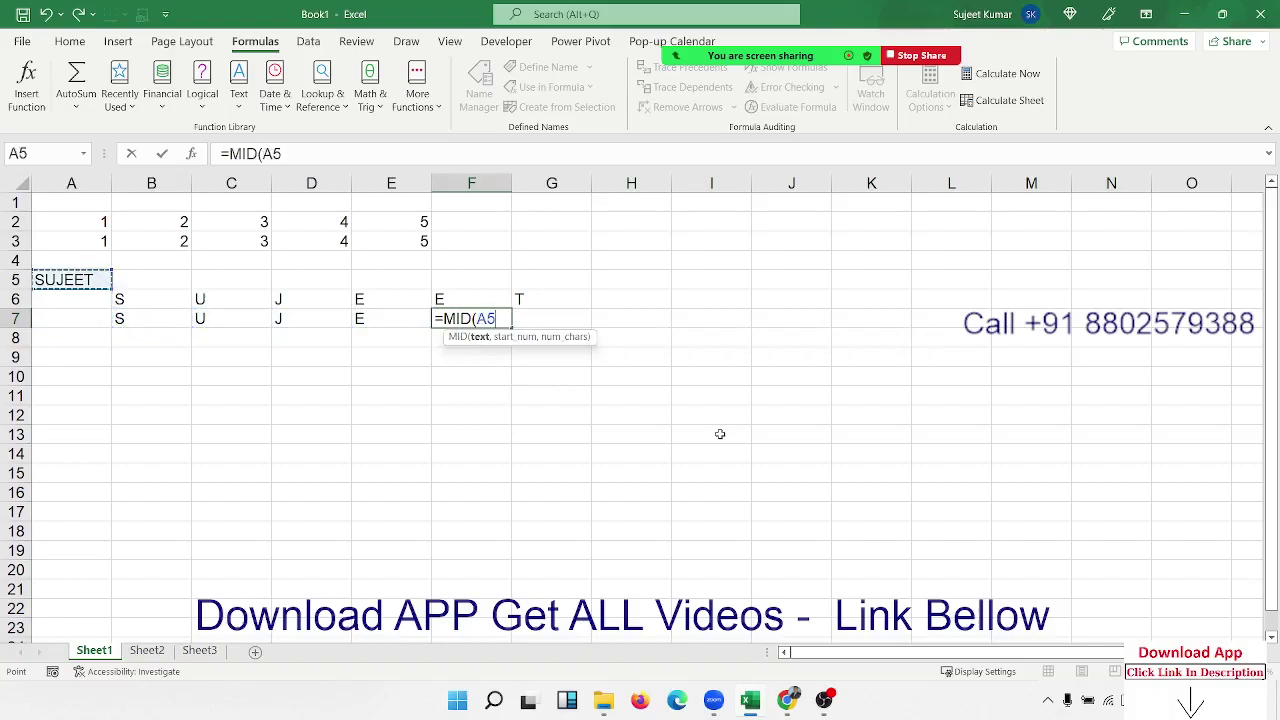
{"action": "type", "text": ",5,1"}
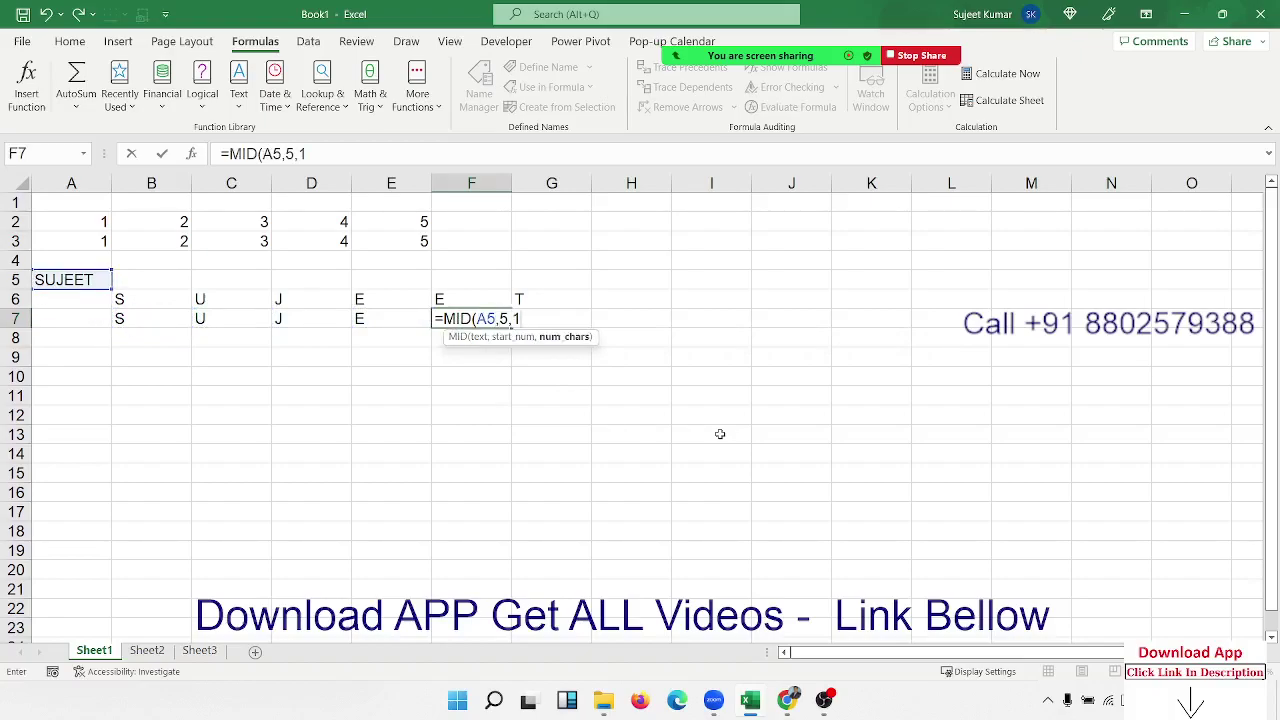
{"action": "key", "text": "Return"}
{"action": "key", "text": "Up"}
{"action": "key", "text": "Right"}
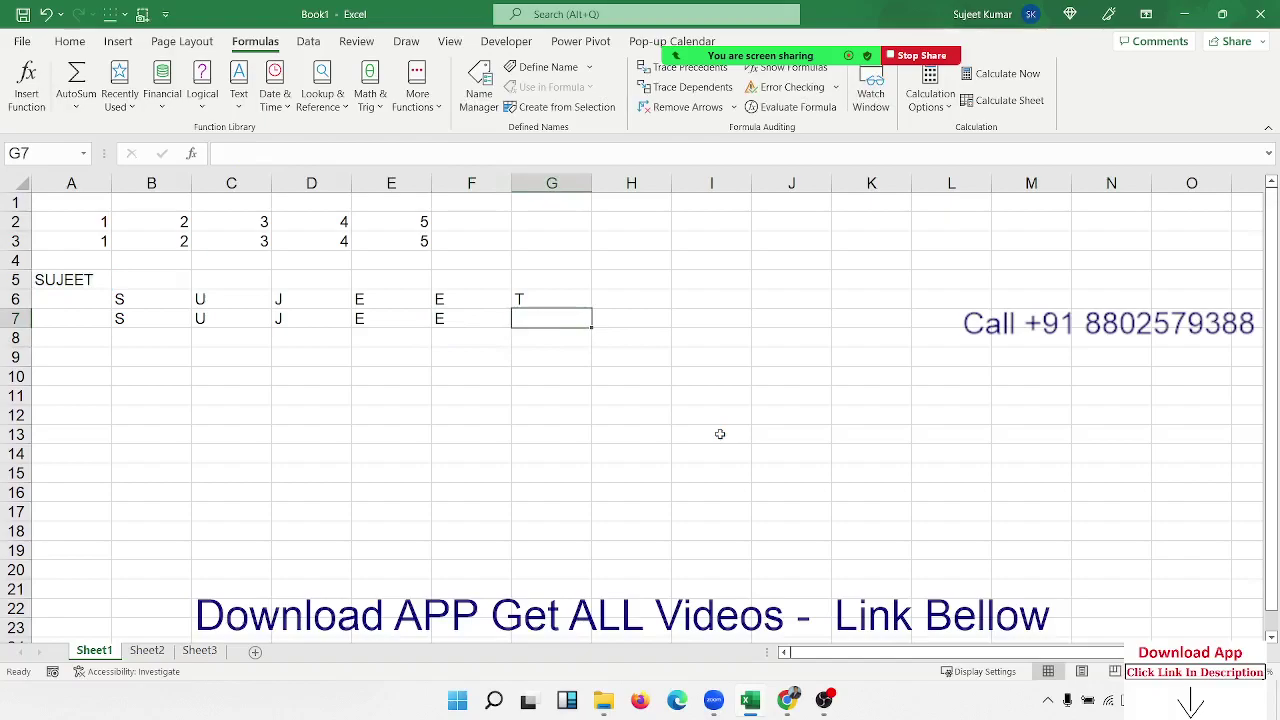
Enter =MID(A5,6,1) in G7 to extract the letter T
{"action": "type", "text": "=MID("}
{"action": "key", "text": "Left"}
{"action": "key", "text": "Left"}
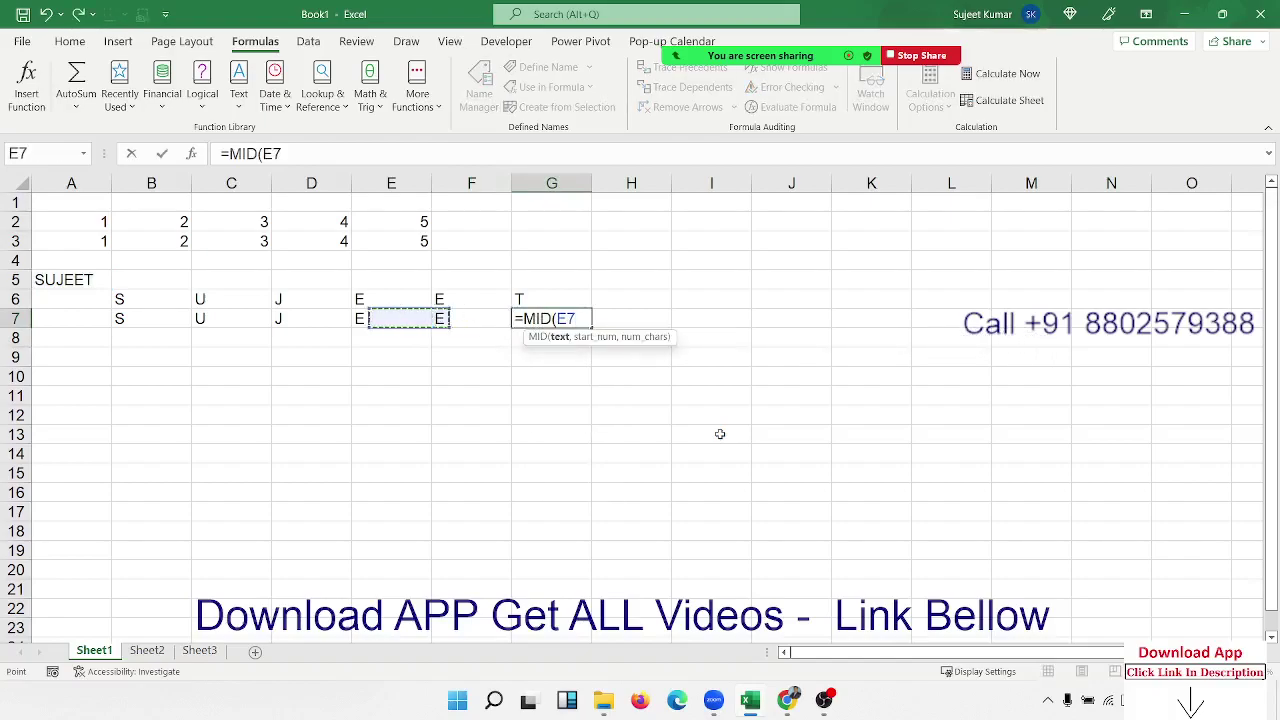
{"action": "key", "text": "Left"}
{"action": "key", "text": "Left"}
{"action": "key", "text": "Left"}
{"action": "key", "text": "Left"}
{"action": "key", "text": "Up"}
{"action": "key", "text": "Up"}
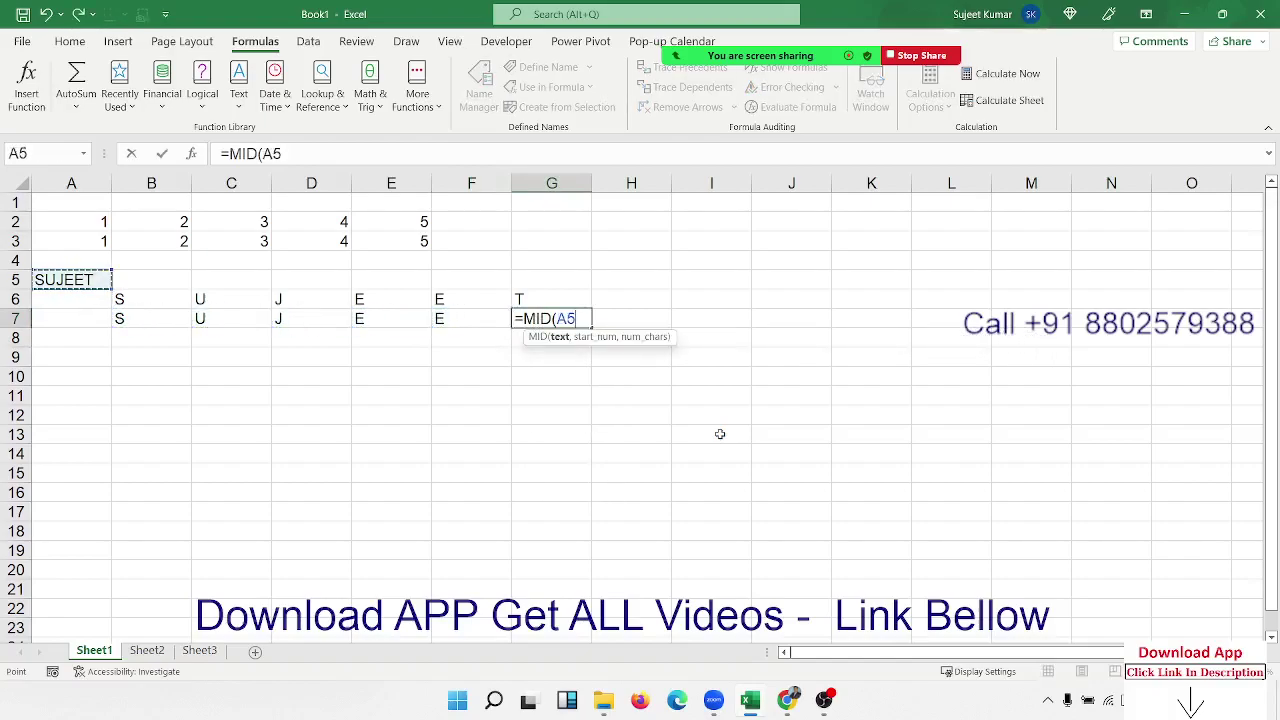
{"action": "type", "text": ",6,"}
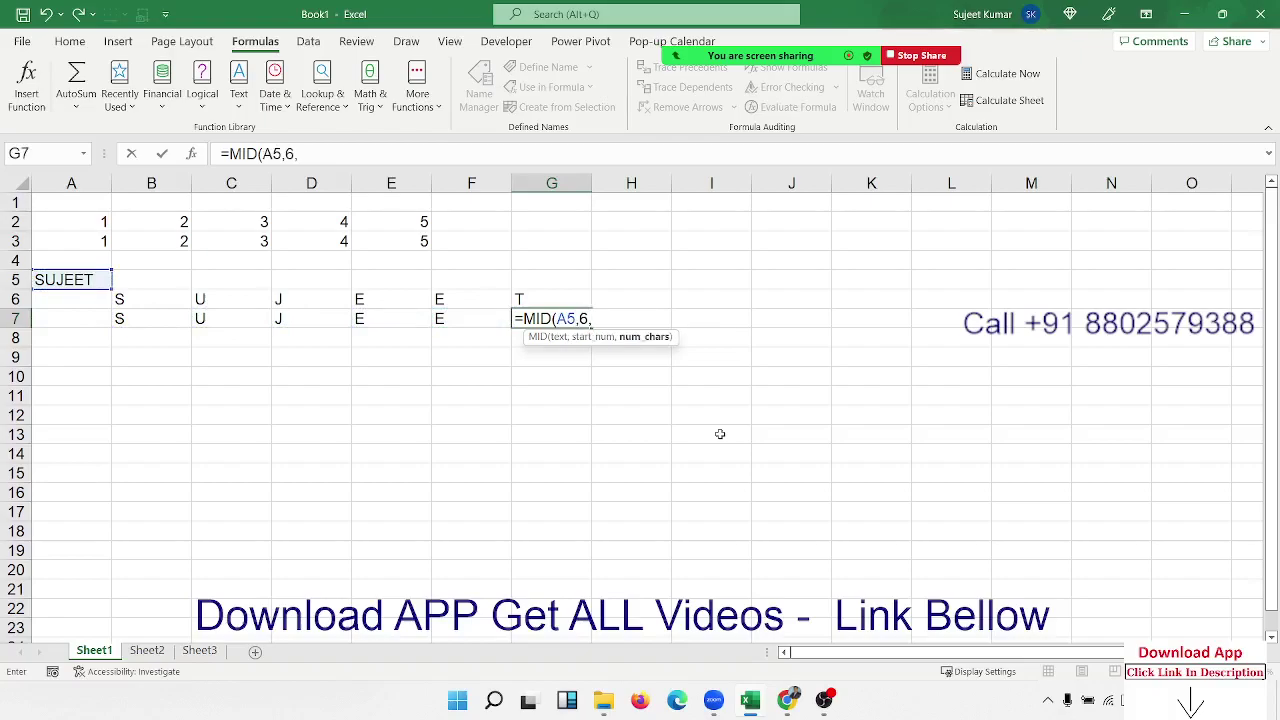
{"action": "type", "text": "1"}
{"action": "key", "text": "Return"}
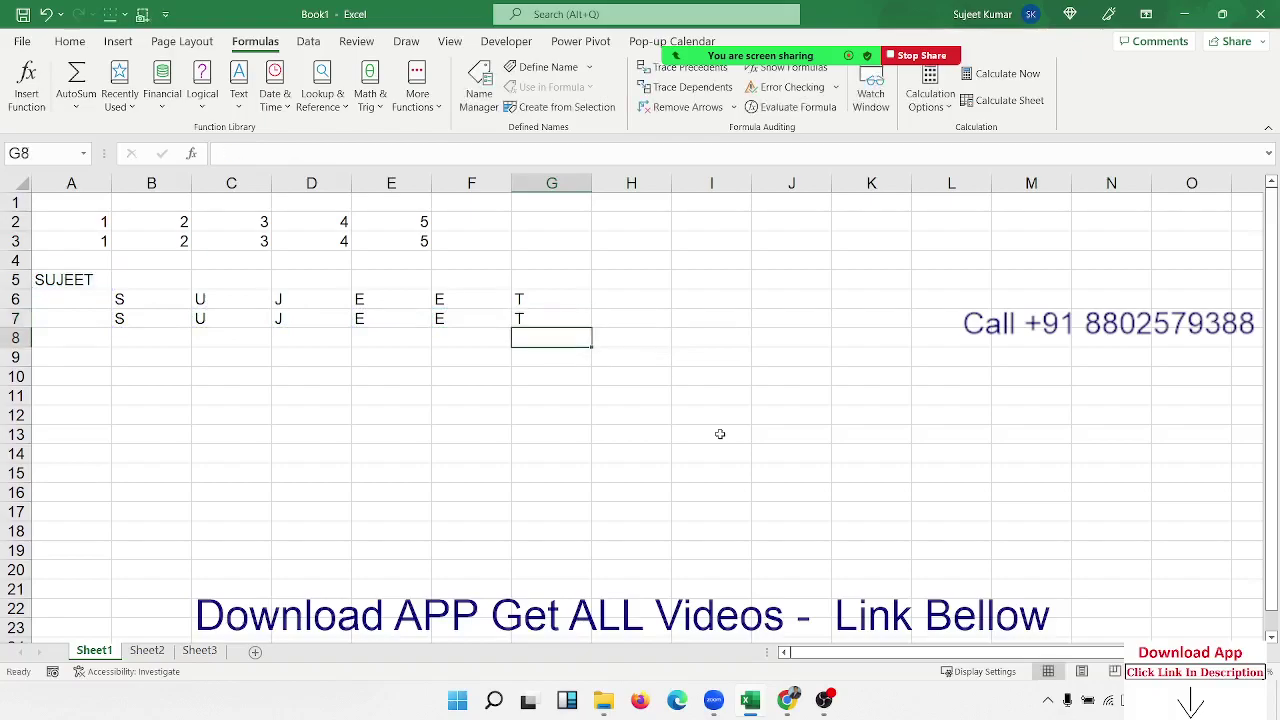
{"action": "key", "text": "Up"}
Review the B7:G7 MID formulas, comparing their start positions 1 to 6
{"action": "key", "text": "Left"}
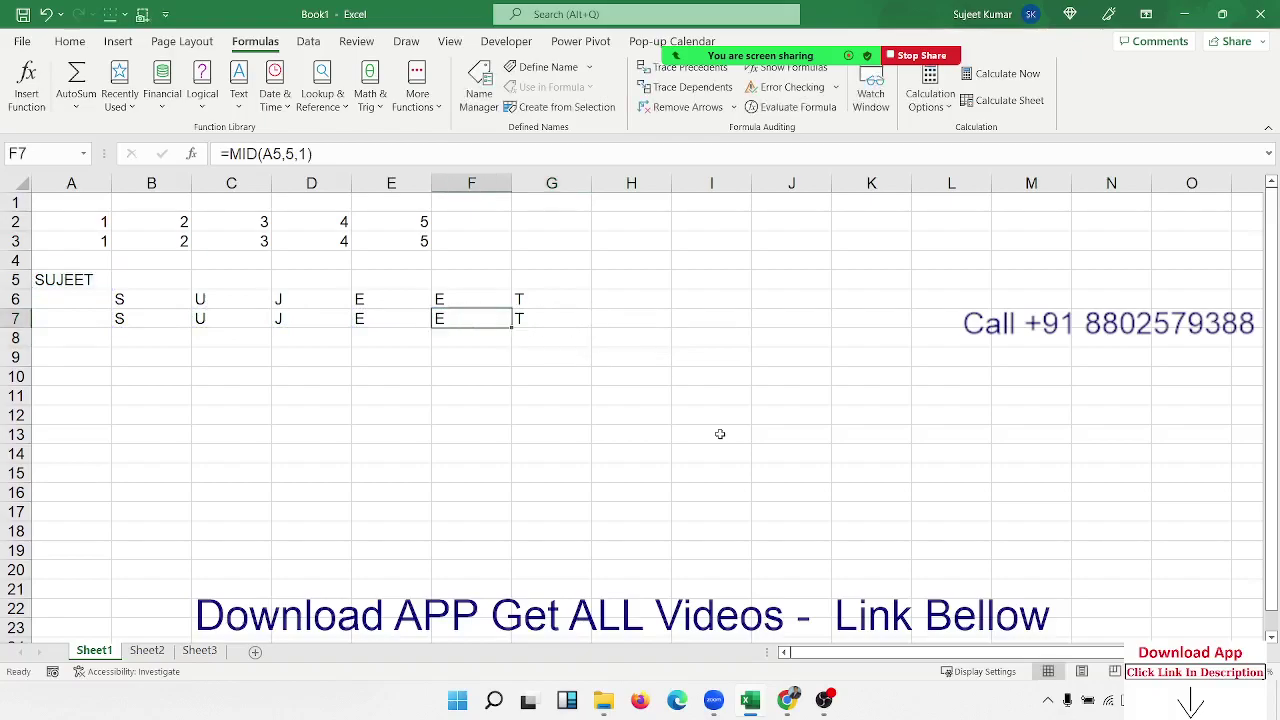
{"action": "key", "text": "Left"}
{"action": "key", "text": "Left"}
{"action": "key", "text": "Left"}
{"action": "key", "text": "Left"}
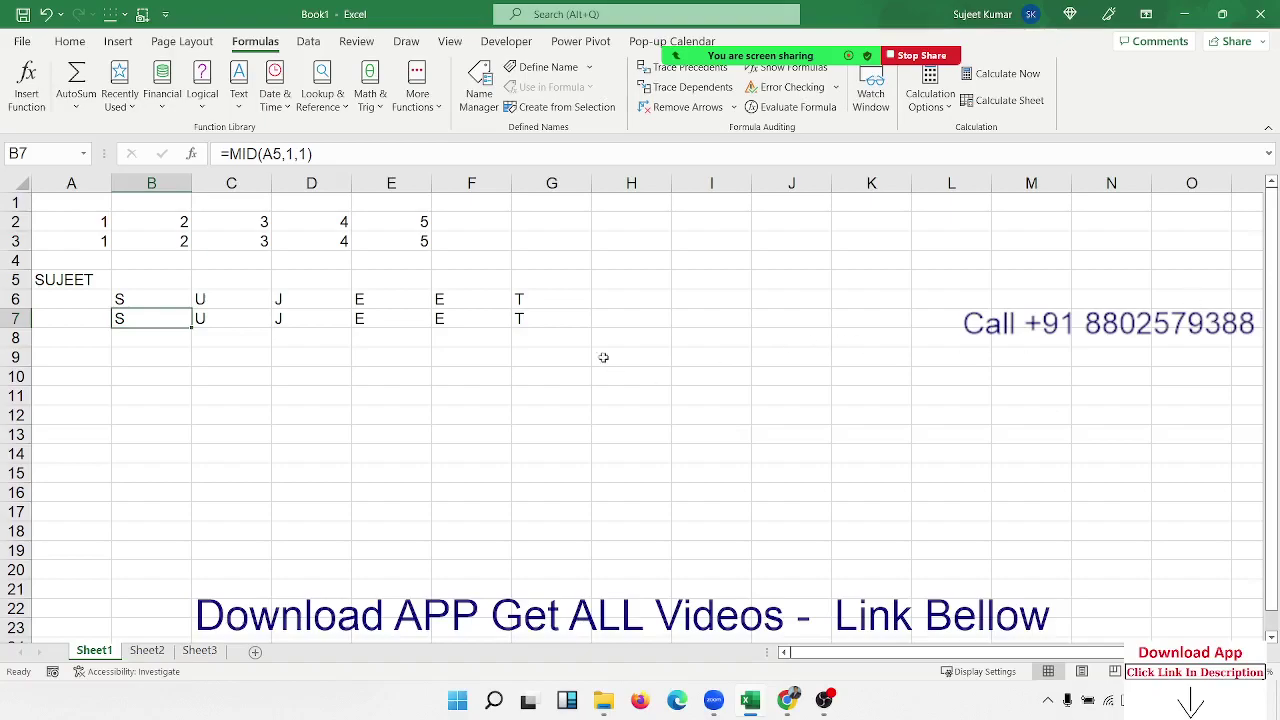
{"action": "left_click", "coordinate": [568, 319]}
{"action": "key", "text": "Left"}
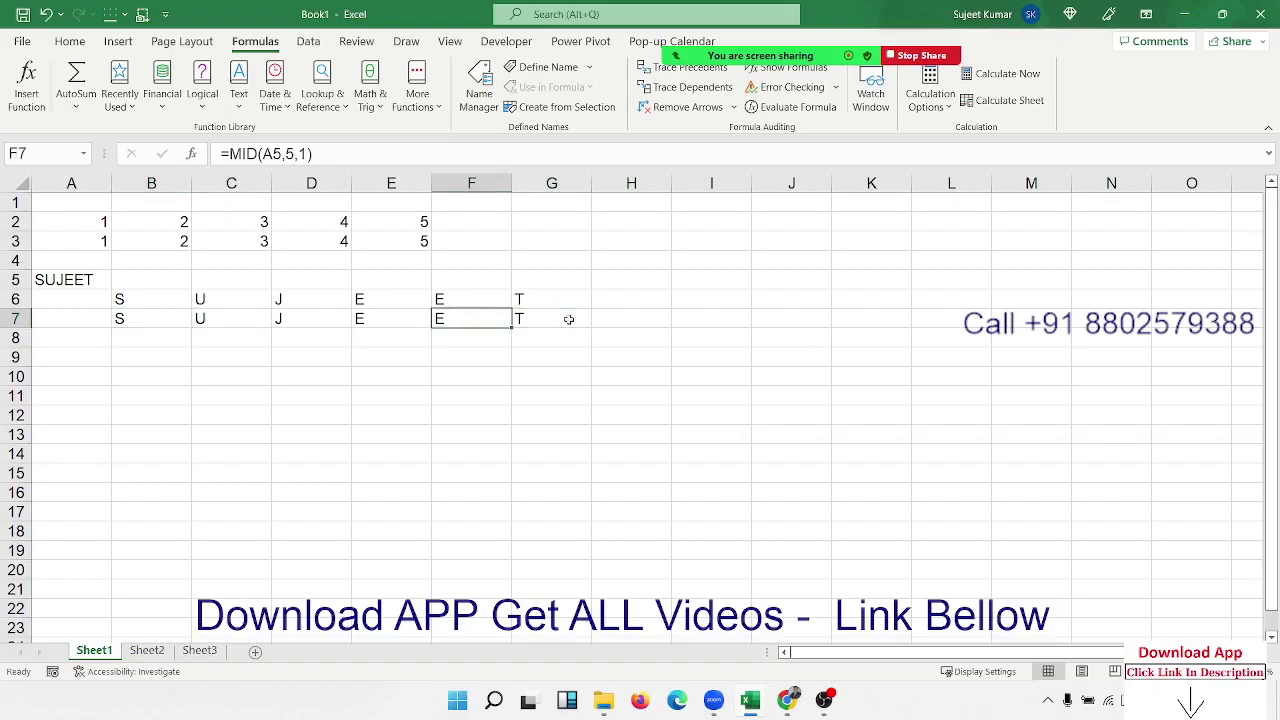
{"action": "key", "text": "Left"}
{"action": "key", "text": "Left"}
{"action": "key", "text": "Left"}
{"action": "key", "text": "Left"}
{"action": "key", "text": "Right"}
{"action": "key", "text": "Right"}
{"action": "key", "text": "Right"}
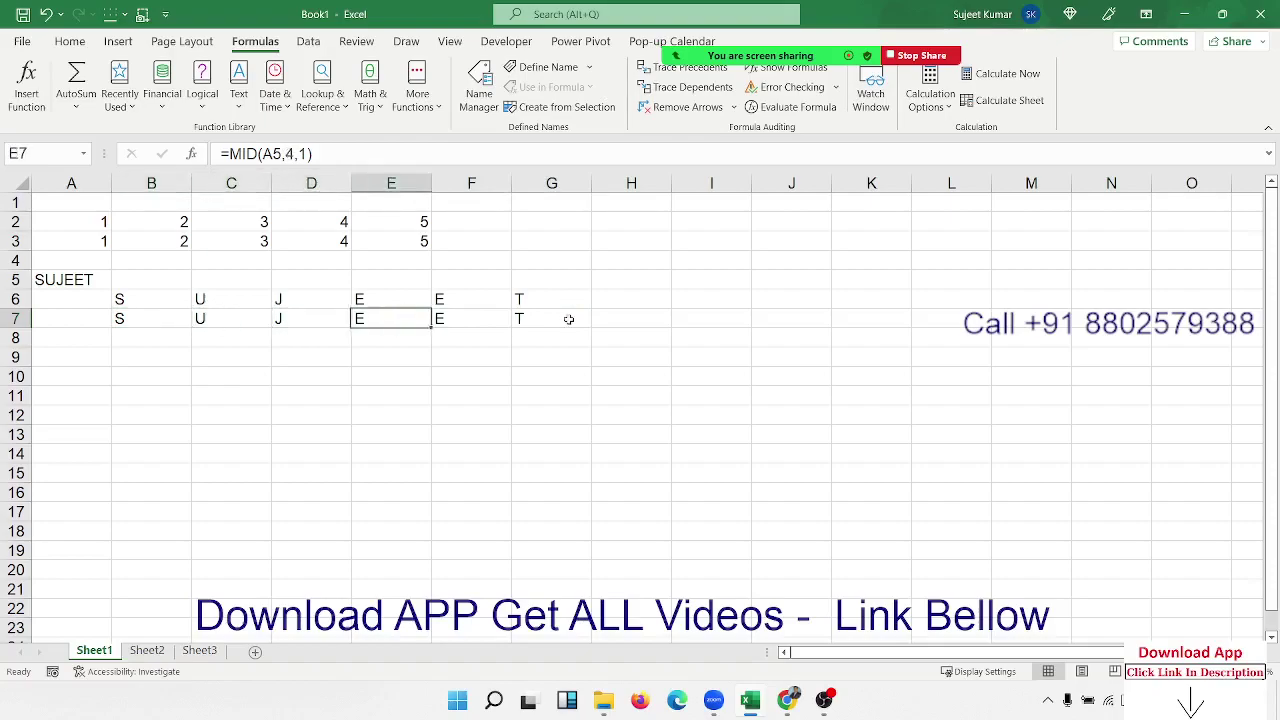
{"action": "key", "text": "Right"}
{"action": "key", "text": "Right"}
{"action": "key", "text": "Left"}
{"action": "key", "text": "Left"}
{"action": "key", "text": "Left"}
{"action": "key", "text": "Left"}
{"action": "key", "text": "Left"}
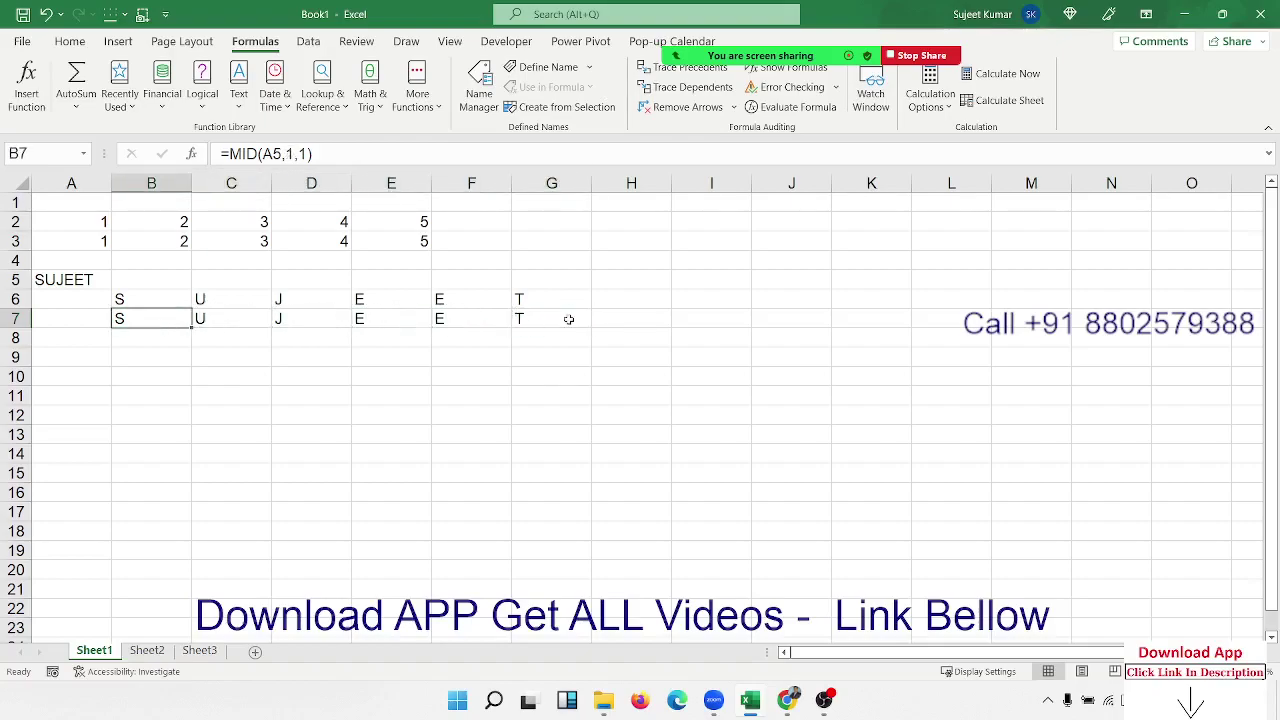
{"action": "key", "text": "Right"}
{"action": "key", "text": "Right"}
{"action": "key", "text": "Right"}
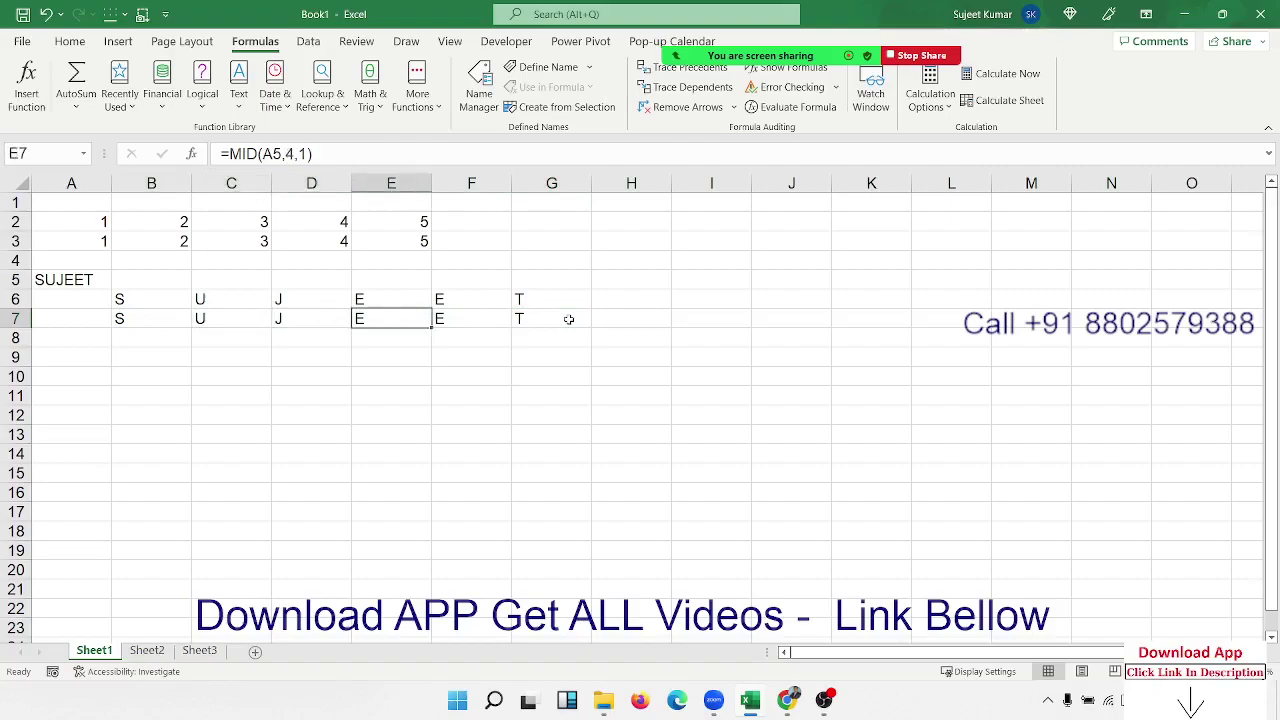
{"action": "key", "text": "Right"}
{"action": "key", "text": "Right"}
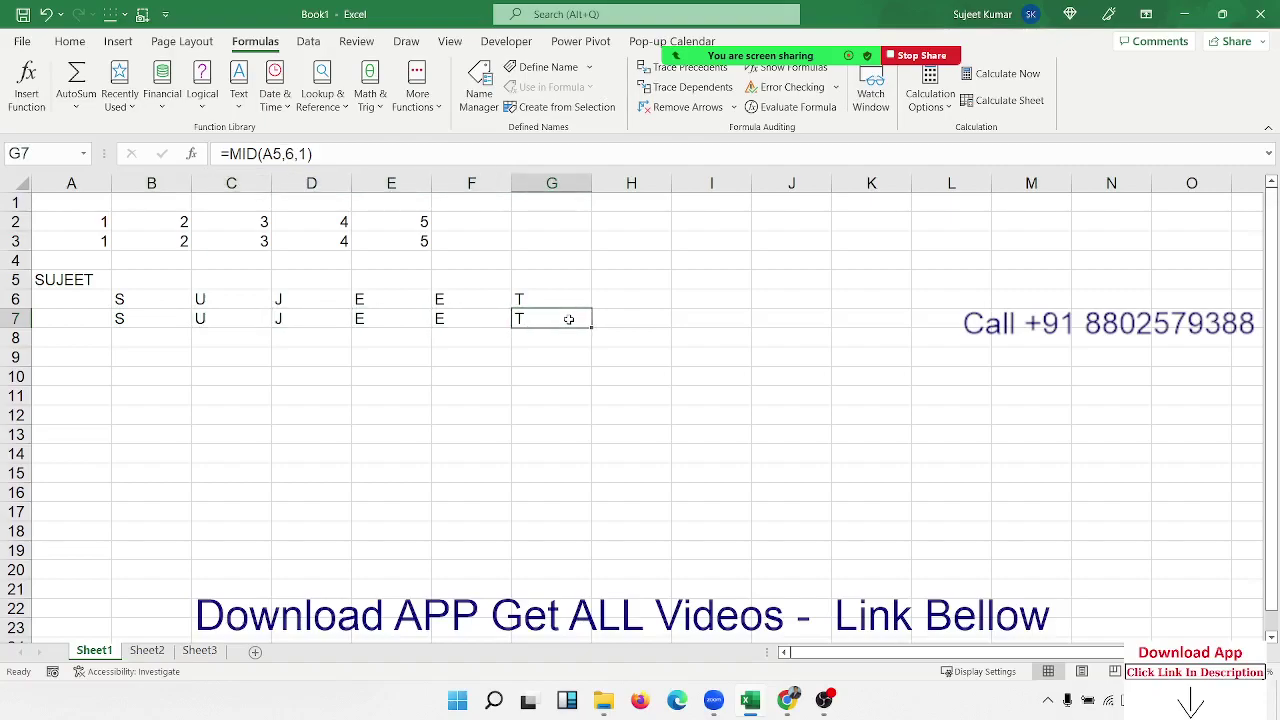
Move to B8 and begin a new formula there
{"action": "key", "text": "Down"}
{"action": "key", "text": "Left"}
{"action": "key", "text": "Left"}
{"action": "key", "text": "Left"}
{"action": "key", "text": "Left"}
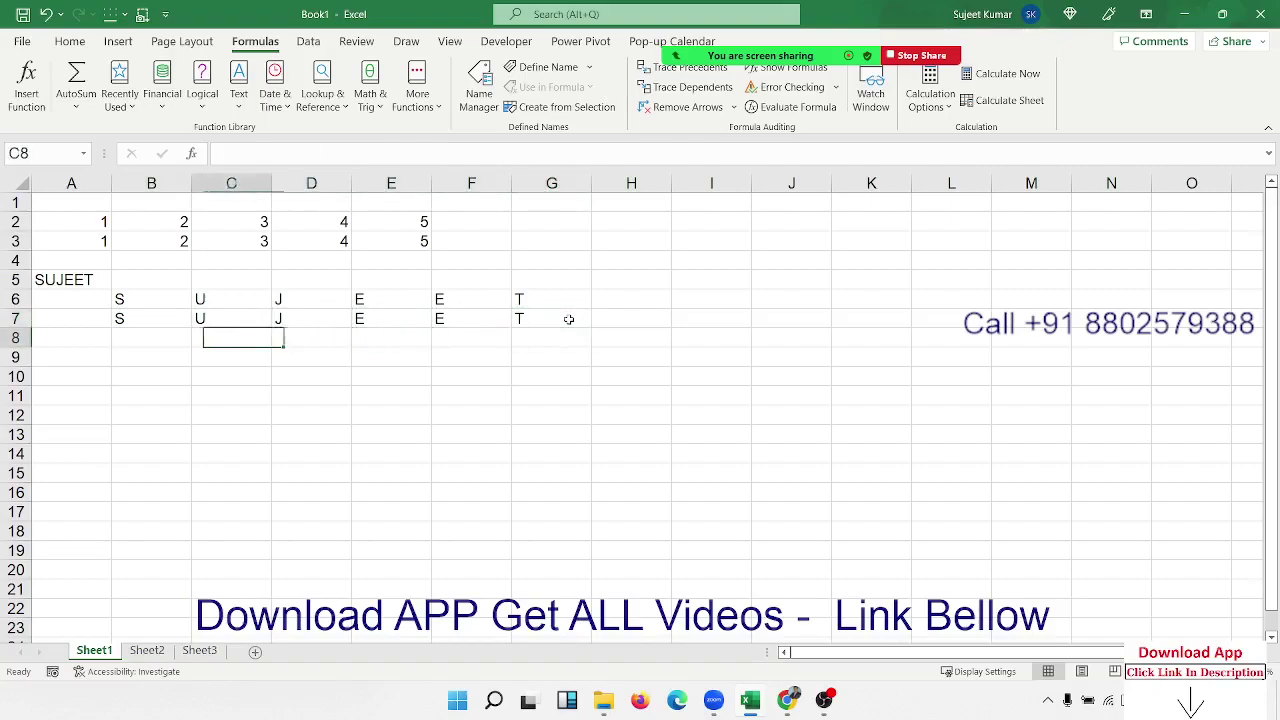
{"action": "key", "text": "Left"}
{"action": "type", "text": "="}
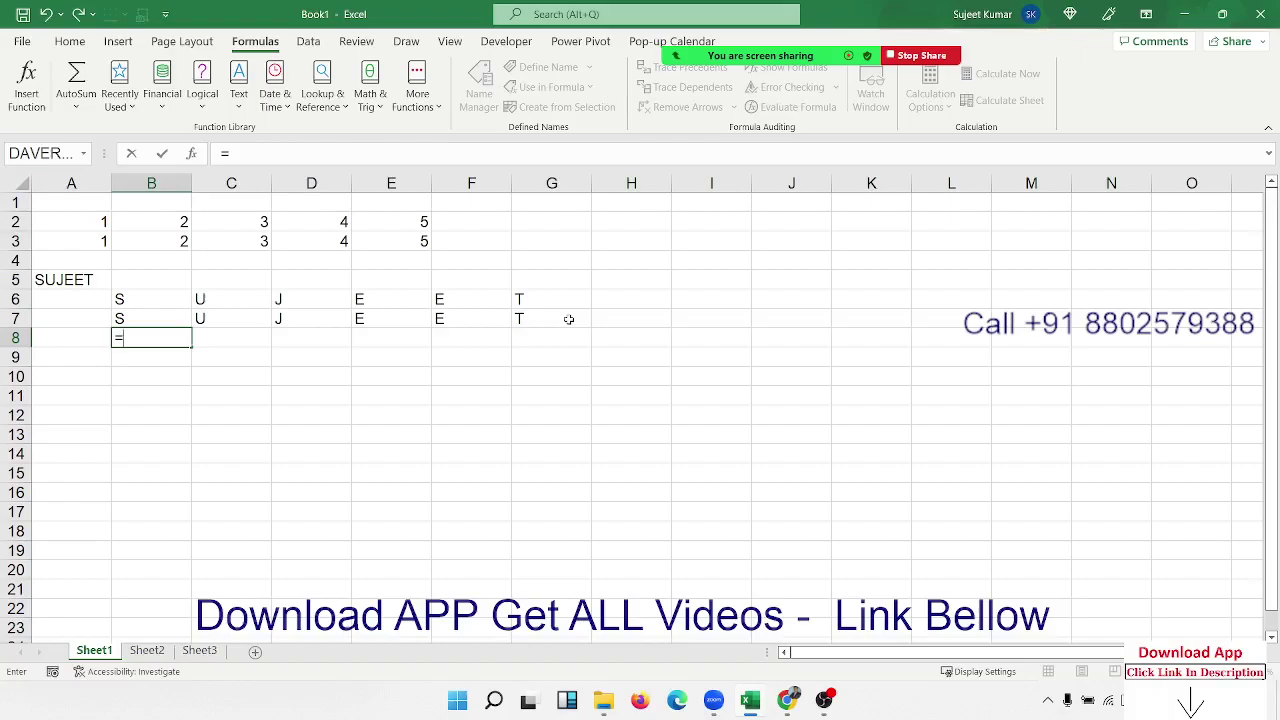
Enter =MID(A5,{1,2,3,4,5,6},1) in B8 so SUJEET's letters spill across B8:G8
{"action": "type", "text": "mid("}
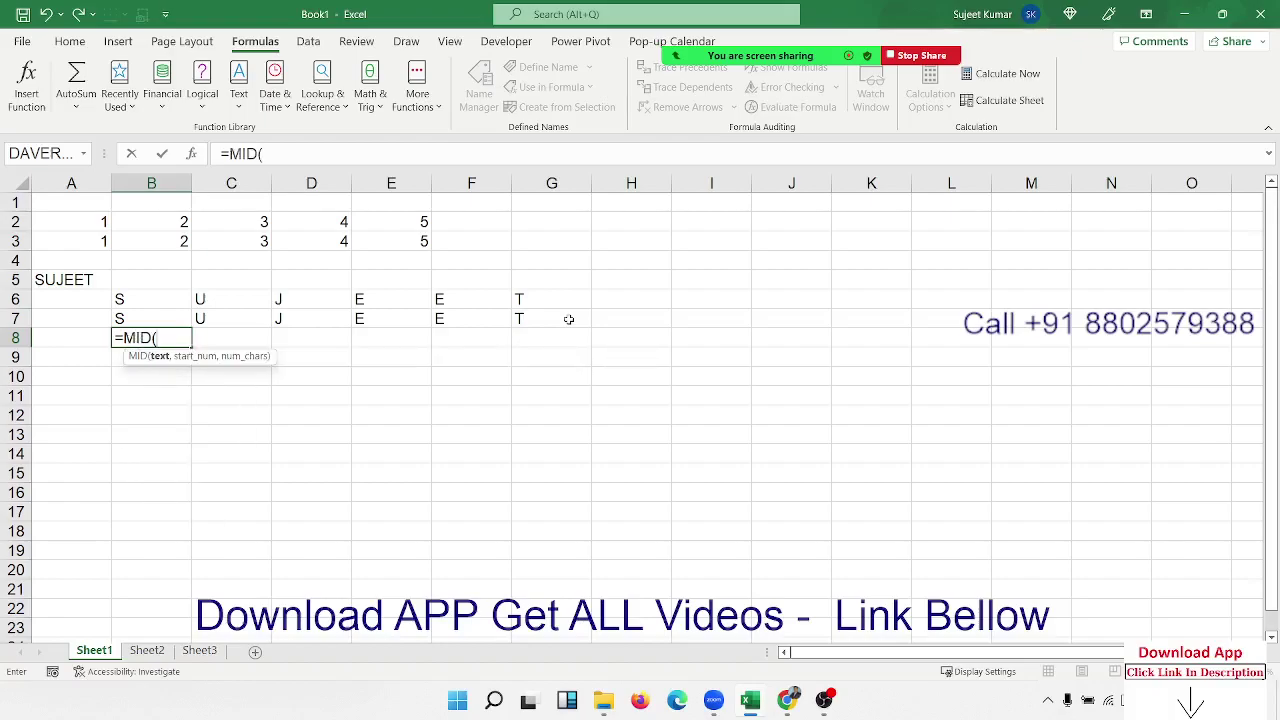
{"action": "key", "text": "Left"}
{"action": "key", "text": "Up"}
{"action": "key", "text": "Up"}
{"action": "key", "text": "Up"}
{"action": "type", "text": ","}
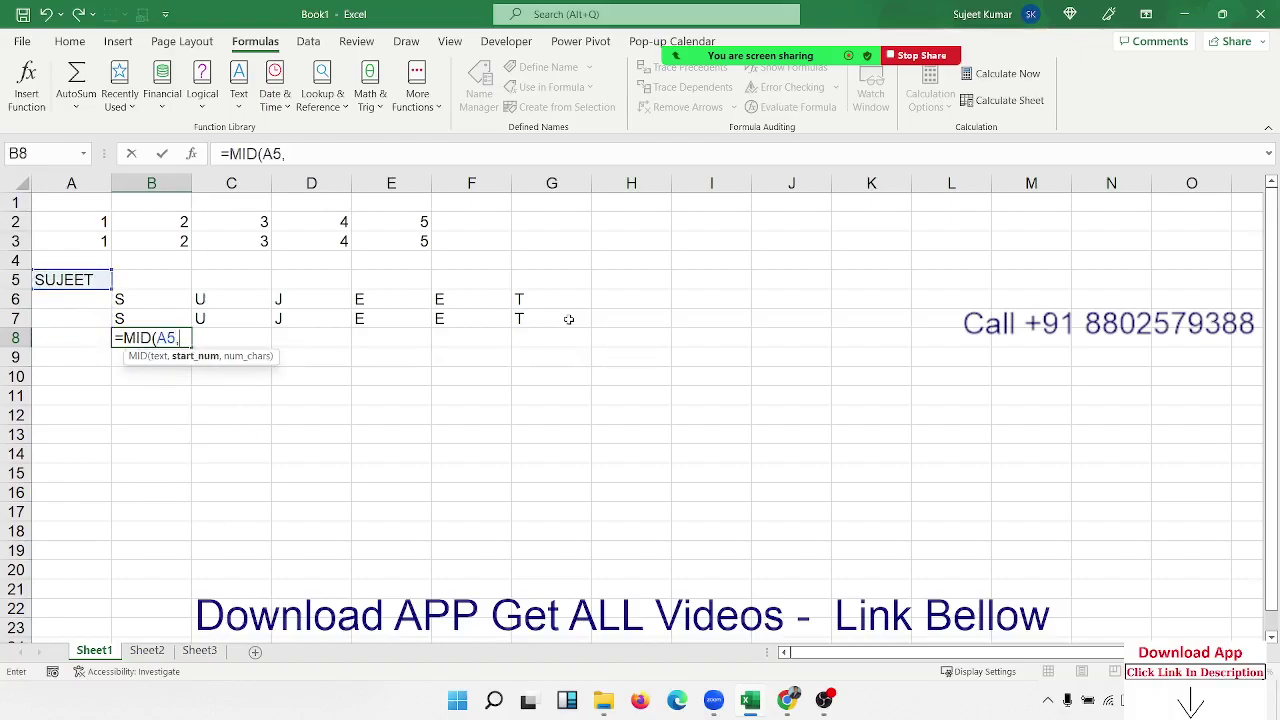
{"action": "type", "text": "{1,"}
{"action": "type", "text": "2,3,"}
{"action": "type", "text": "4,5,"}
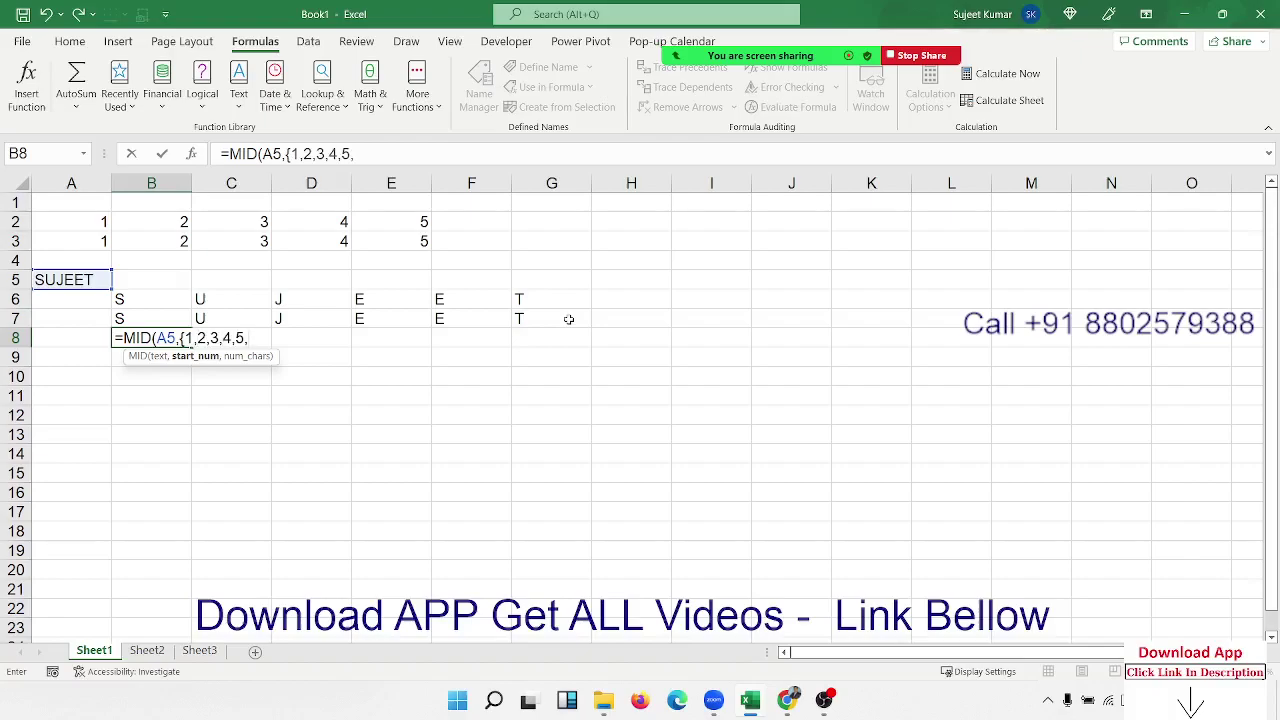
{"action": "type", "text": "6}"}
{"action": "type", "text": ",1"}
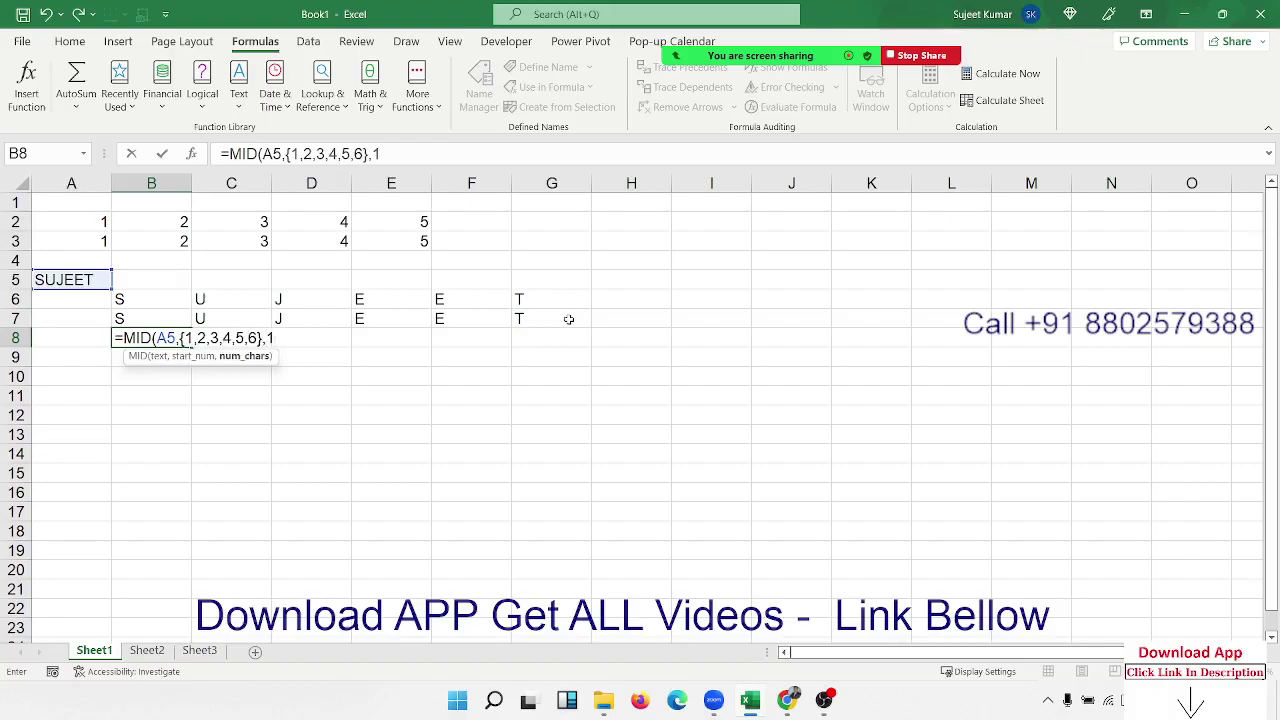
{"action": "type", "text": ")"}
{"action": "key", "text": "Return"}
{"action": "key", "text": "Up"}
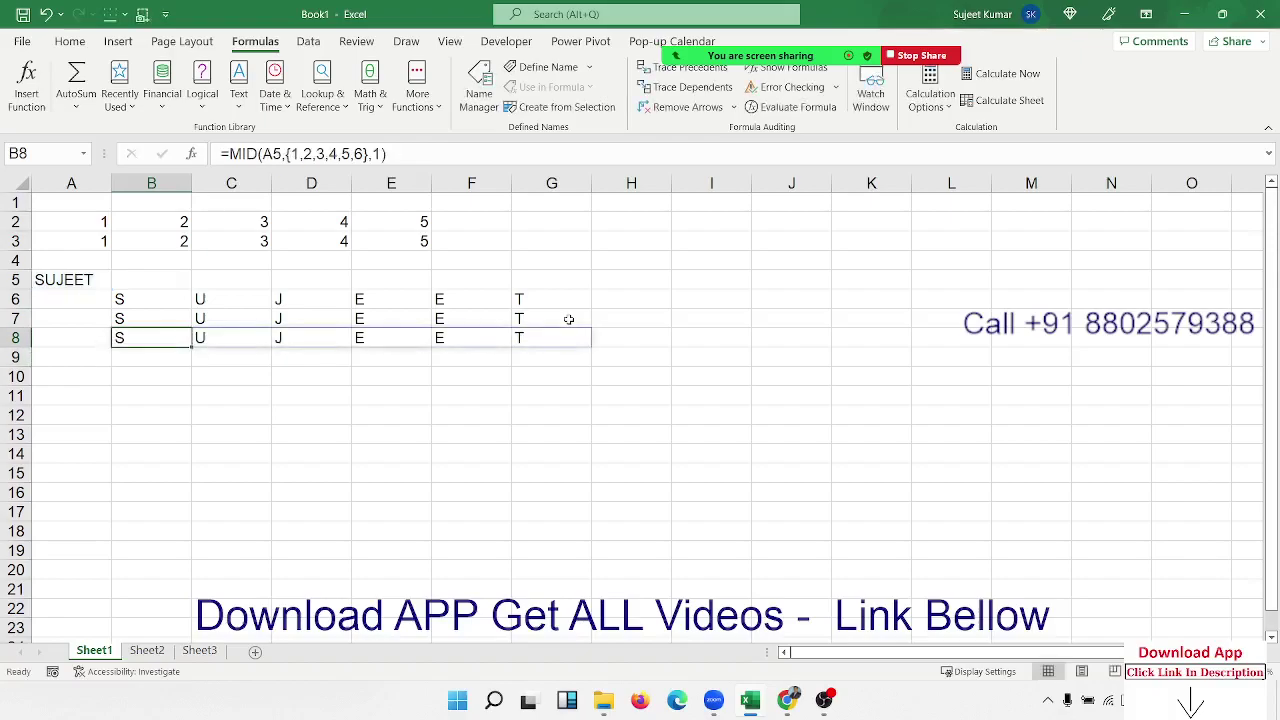
Compare the row 7 letter cells with the B8:G8 spill range using Shift+arrow selections
{"action": "key", "text": "Right"}
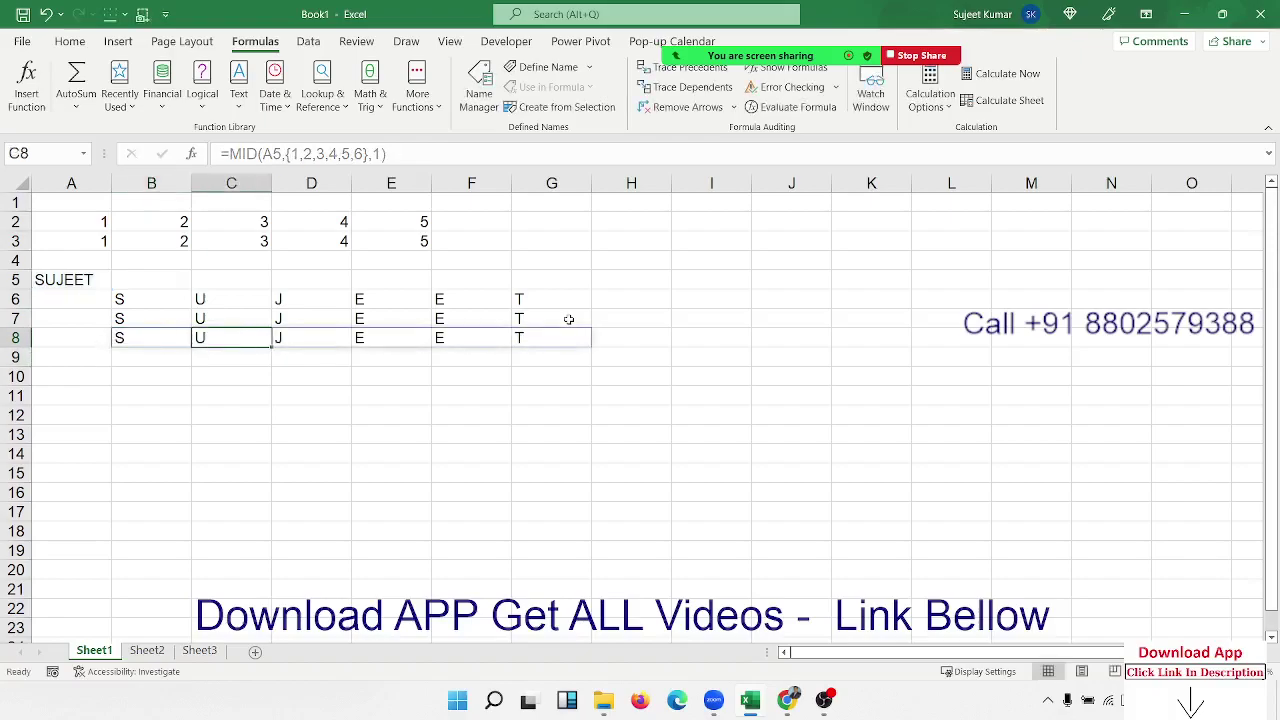
{"action": "key", "text": "Right"}
{"action": "key", "text": "Right"}
{"action": "key", "text": "Right"}
{"action": "key", "text": "Right"}
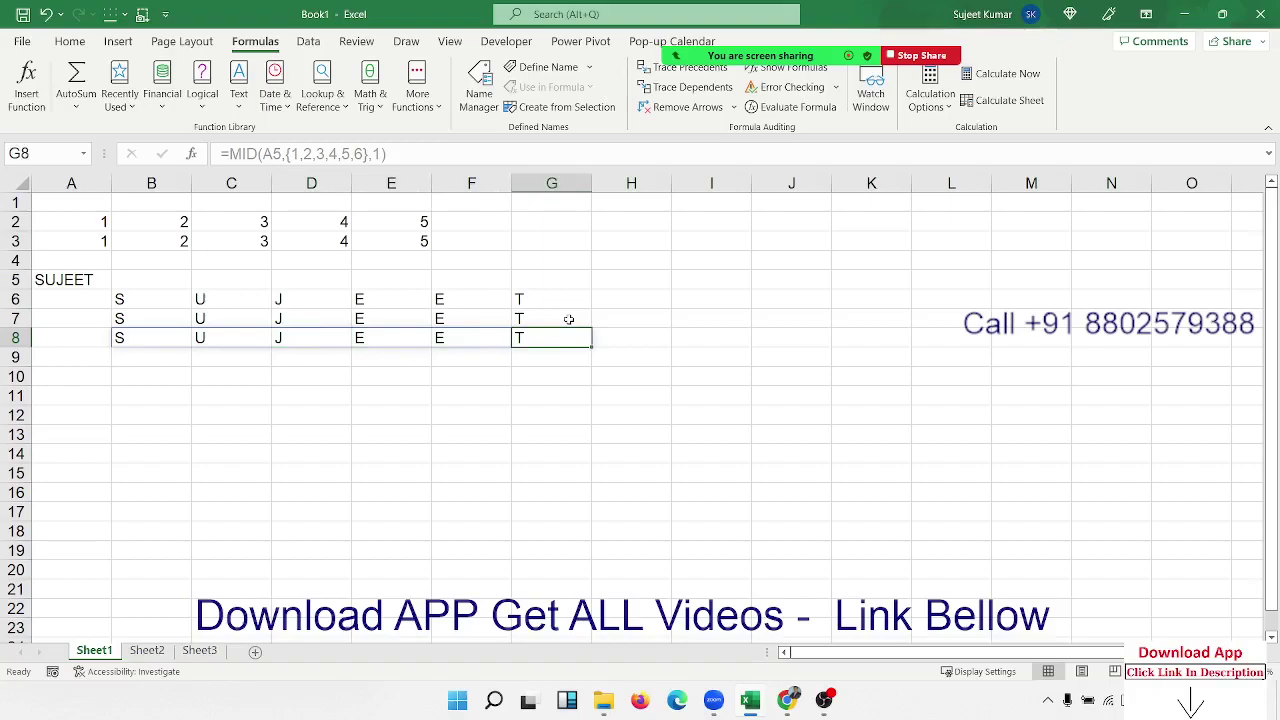
{"action": "key", "text": "Down"}
{"action": "key", "text": "Left"}
{"action": "key", "text": "Up"}
{"action": "key", "text": "Up"}
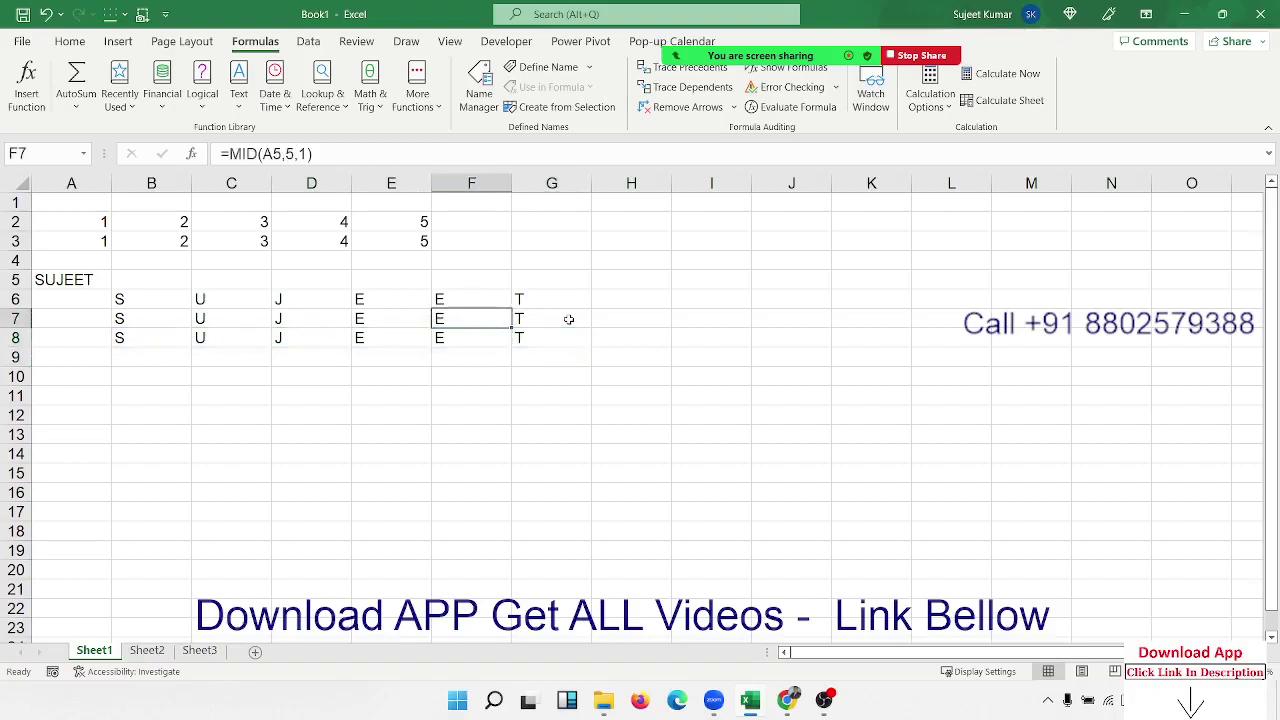
{"action": "key", "text": "Left"}
{"action": "key", "text": "Left"}
{"action": "key", "text": "Left"}
{"action": "key", "text": "Left"}
{"action": "key", "text": "shift+Right"}
{"action": "key", "text": "shift+Right"}
{"action": "key", "text": "shift+Right"}
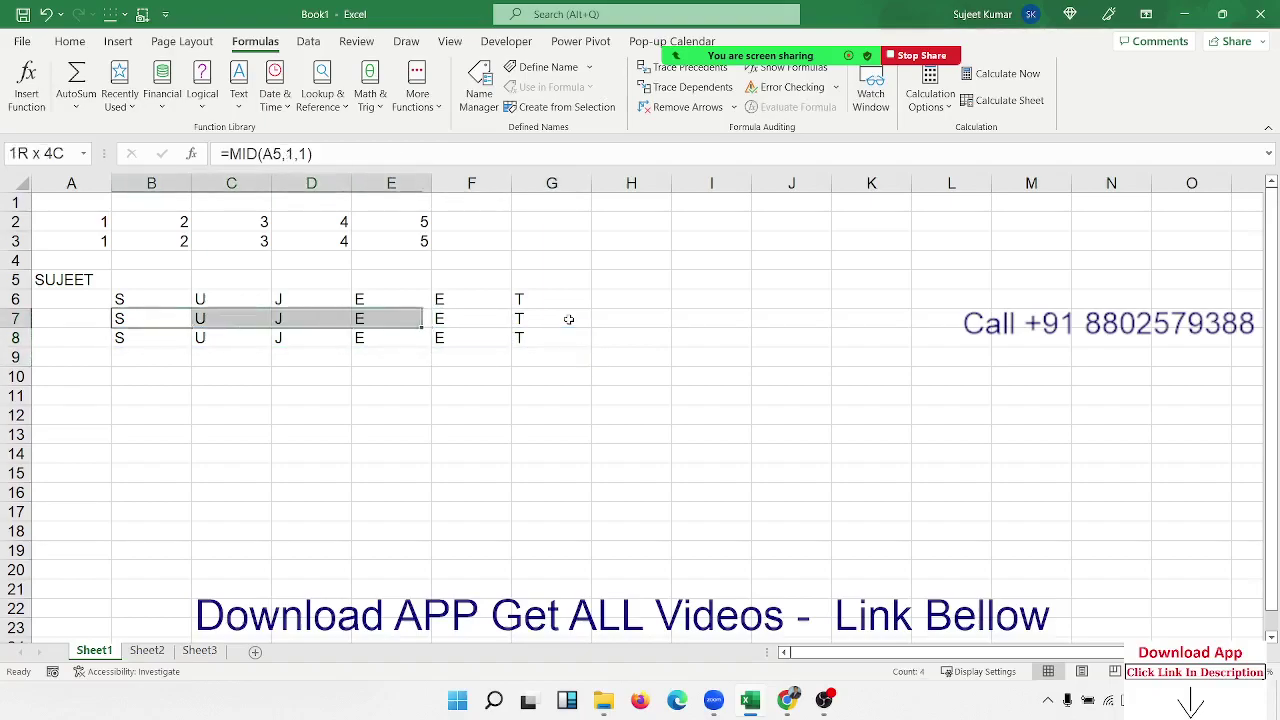
{"action": "key", "text": "shift+Right"}
{"action": "key", "text": "shift+Right"}
{"action": "key", "text": "Down"}
{"action": "key", "text": "Left"}
{"action": "key", "text": "Right"}
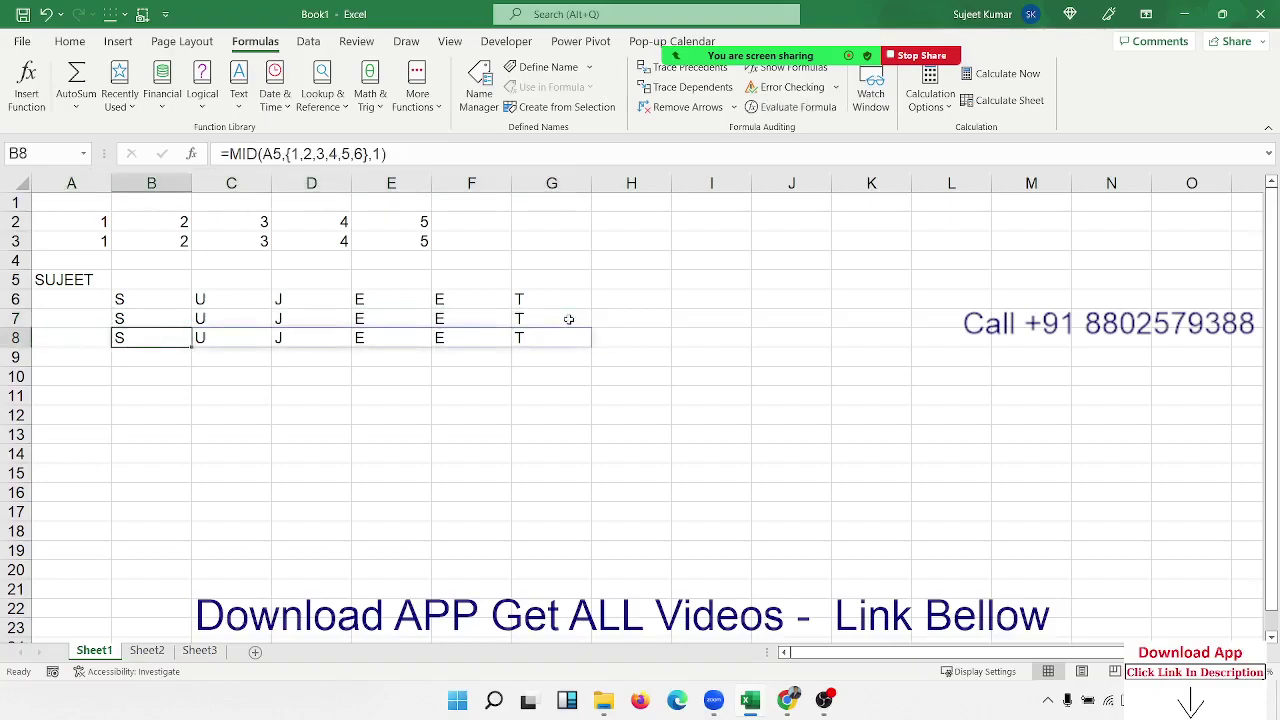
{"action": "key", "text": "shift+Right"}
{"action": "key", "text": "shift+Right"}
{"action": "key", "text": "shift+Right"}
{"action": "key", "text": "shift+Right"}
{"action": "key", "text": "shift+Right"}
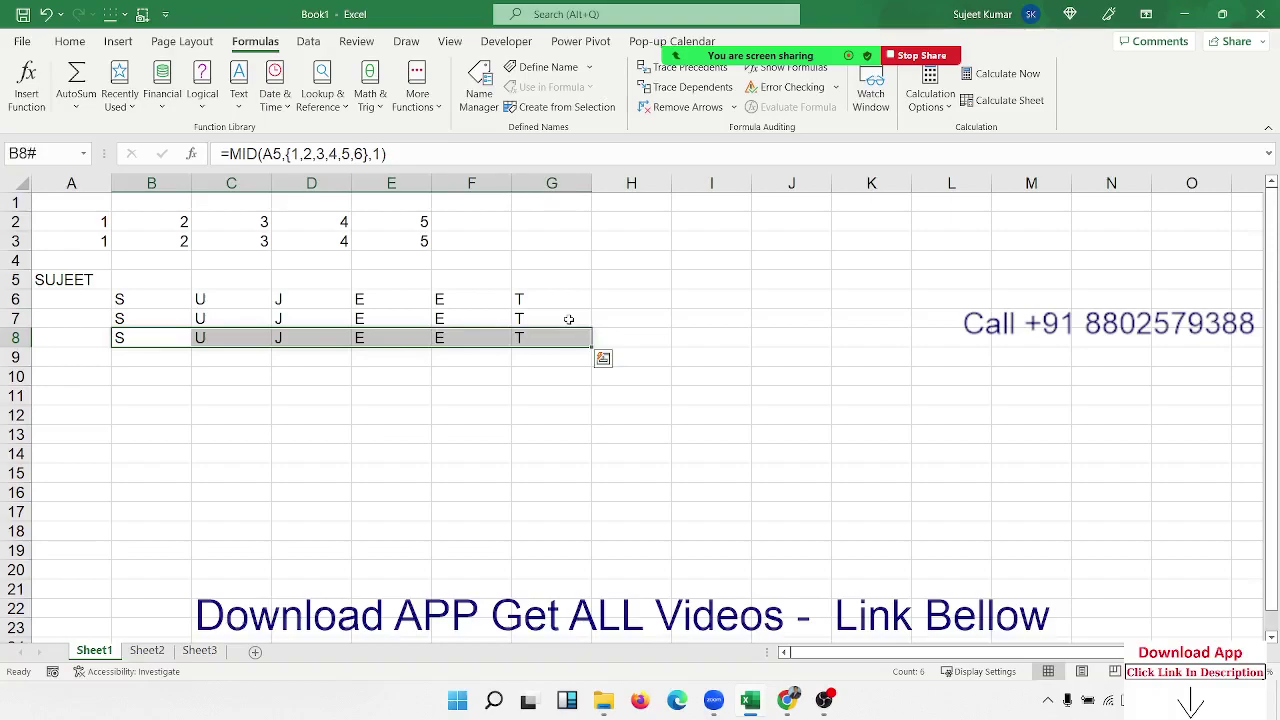
{"action": "key", "text": "Up"}
{"action": "key", "text": "Down"}
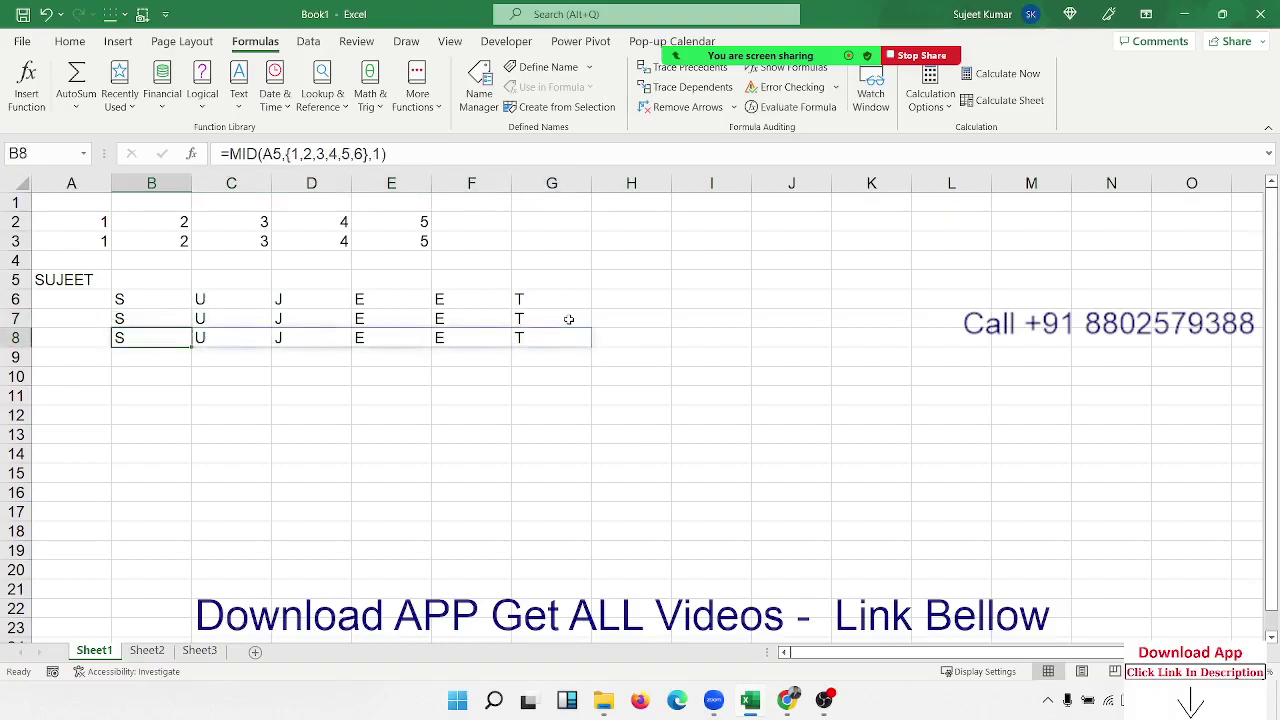
Enter =SEQUENCE(6,1,1,1) in I2 so the numbers 1 to 6 spill down the column
{"action": "left_click", "coordinate": [701, 225]}
{"action": "type", "text": "="}
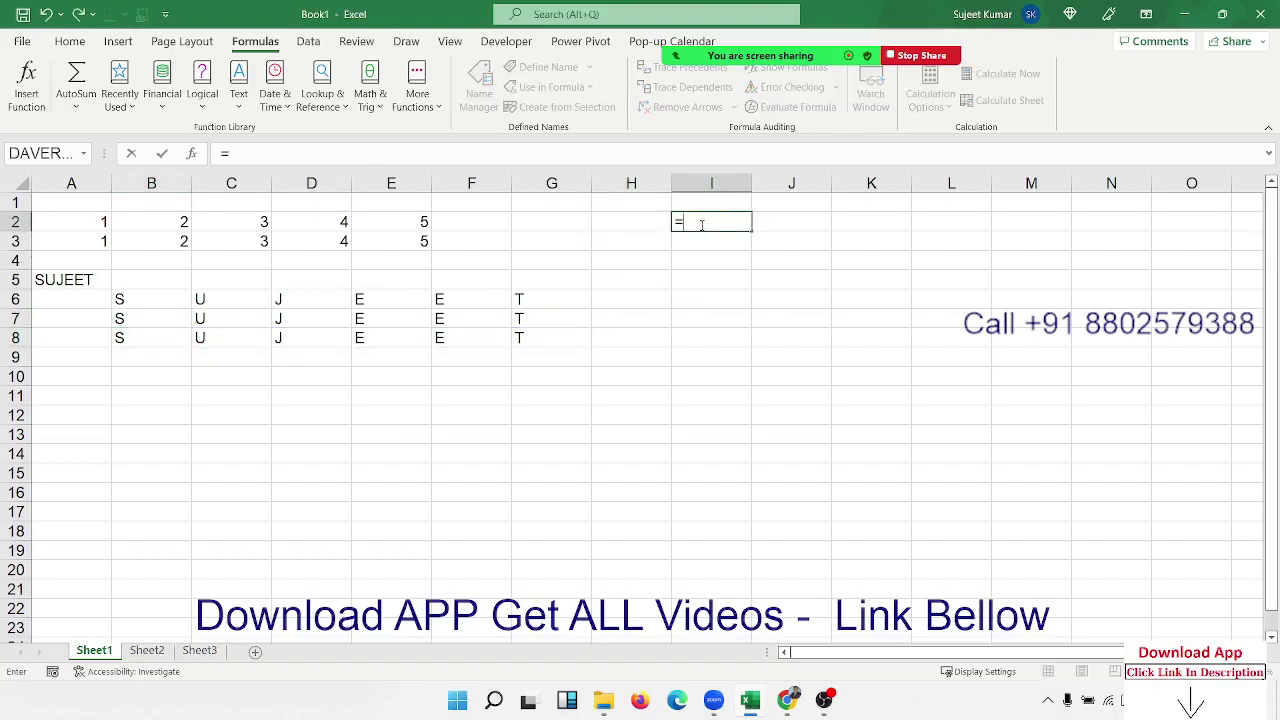
{"action": "type", "text": "se"}
{"action": "key", "text": "Down"}
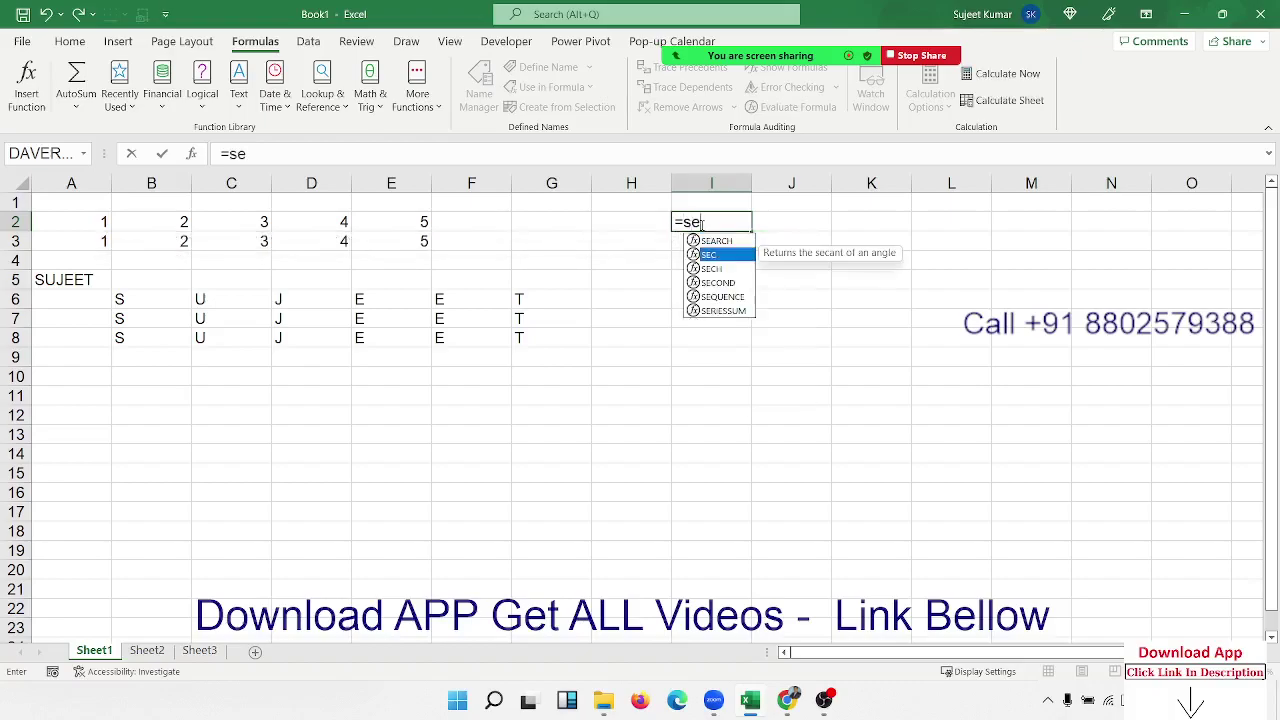
{"action": "key", "text": "Down"}
{"action": "key", "text": "Down"}
{"action": "key", "text": "Down"}
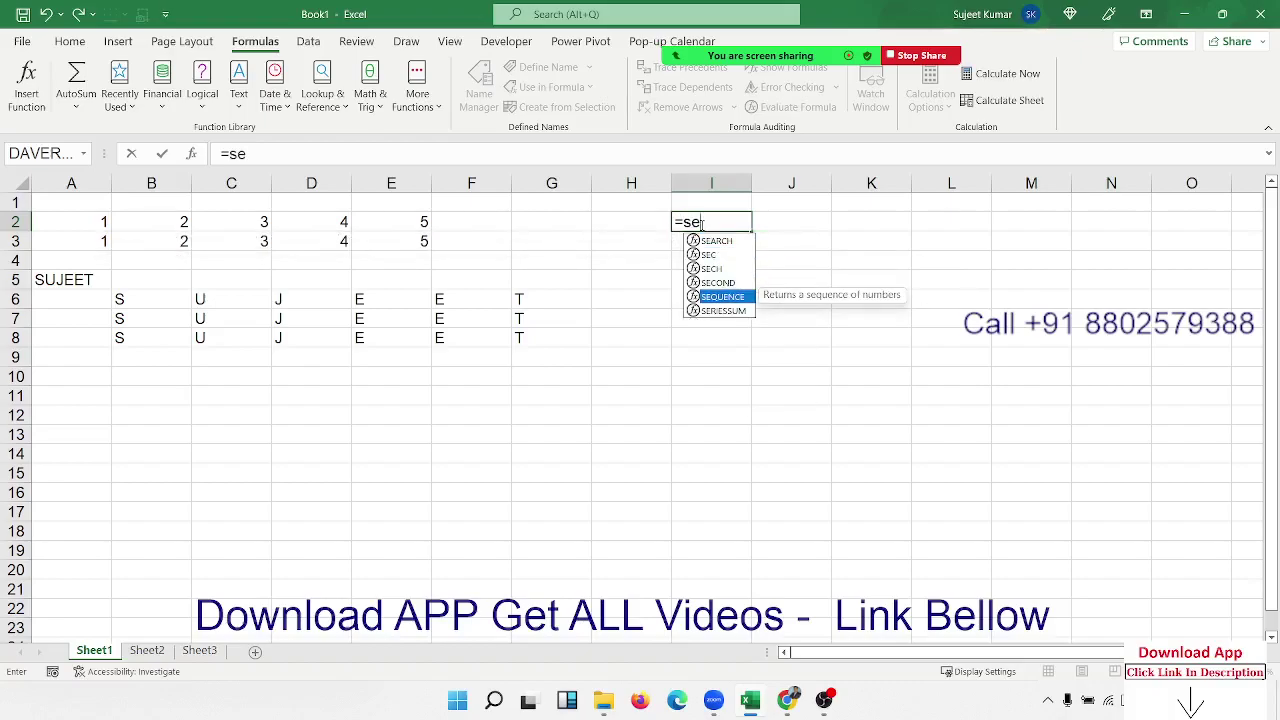
{"action": "key", "text": "Tab"}
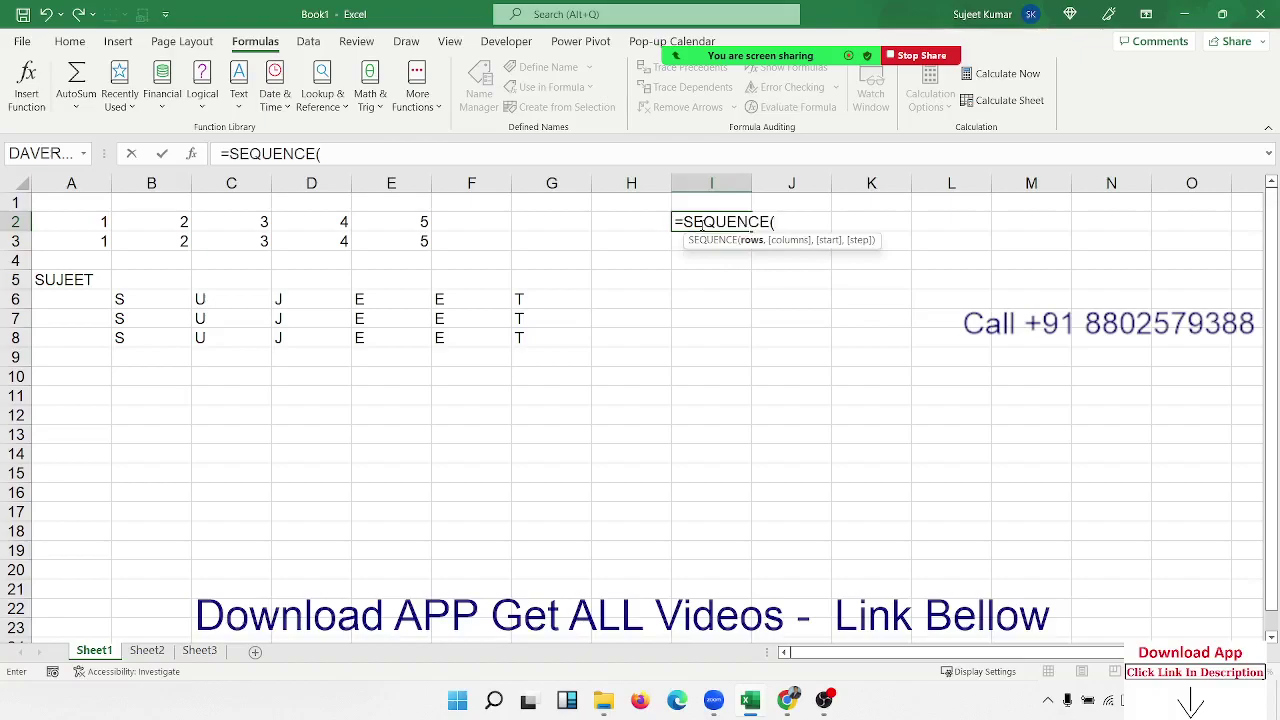
{"action": "type", "text": "6"}
{"action": "type", "text": ",1,1"}
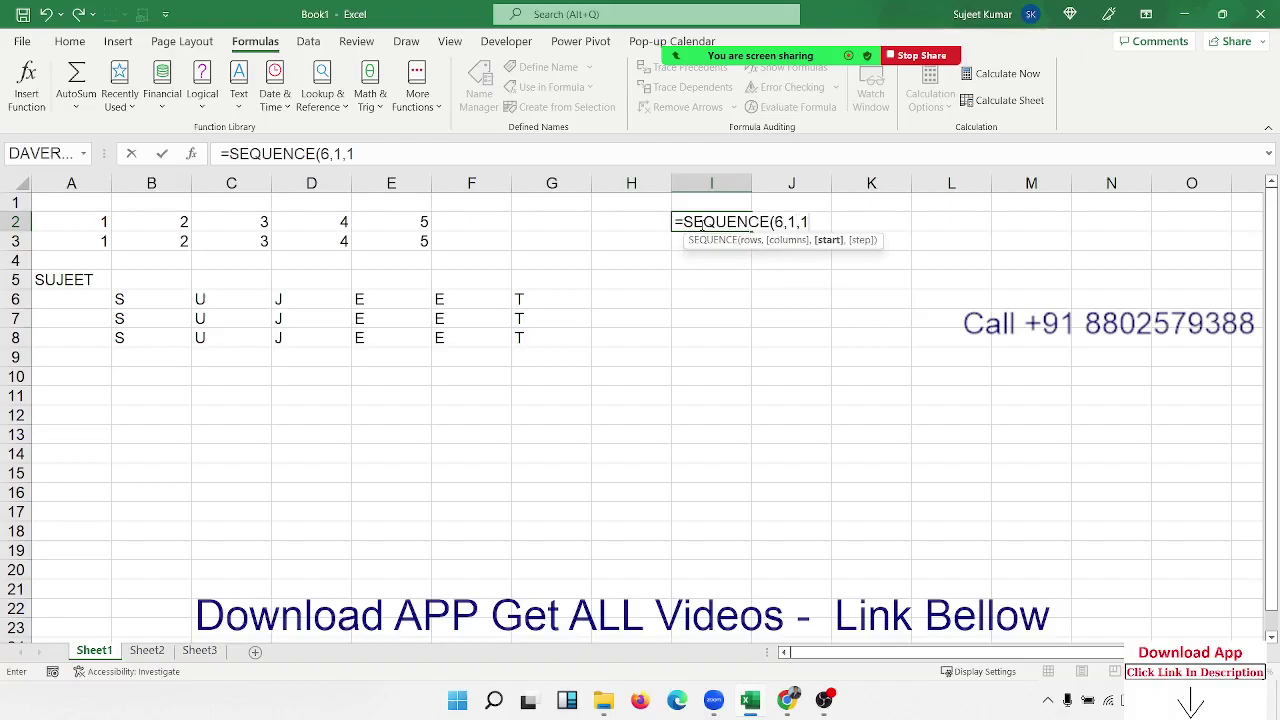
{"action": "type", "text": ",1"}
{"action": "key", "text": "Return"}
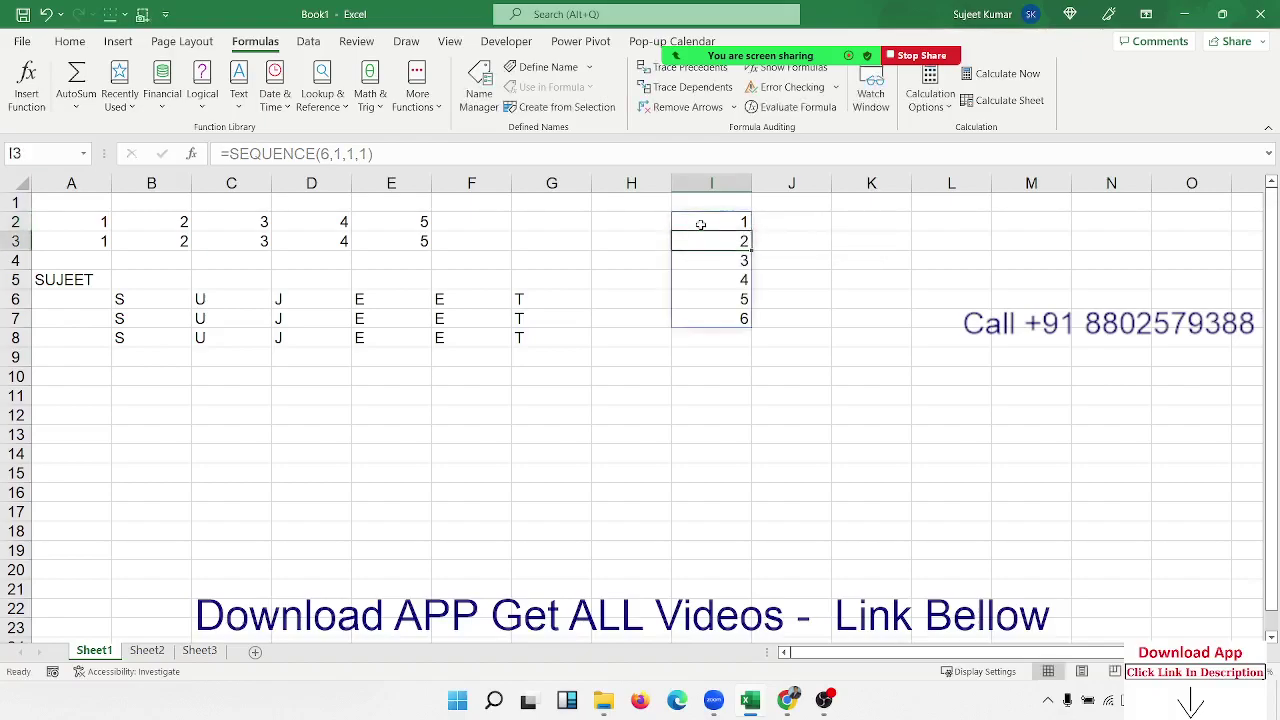
{"action": "key", "text": "Down"}
{"action": "key", "text": "Down"}
{"action": "key", "text": "Down"}
{"action": "key", "text": "Up"}
{"action": "key", "text": "Up"}
{"action": "key", "text": "Up"}
{"action": "key", "text": "Up"}
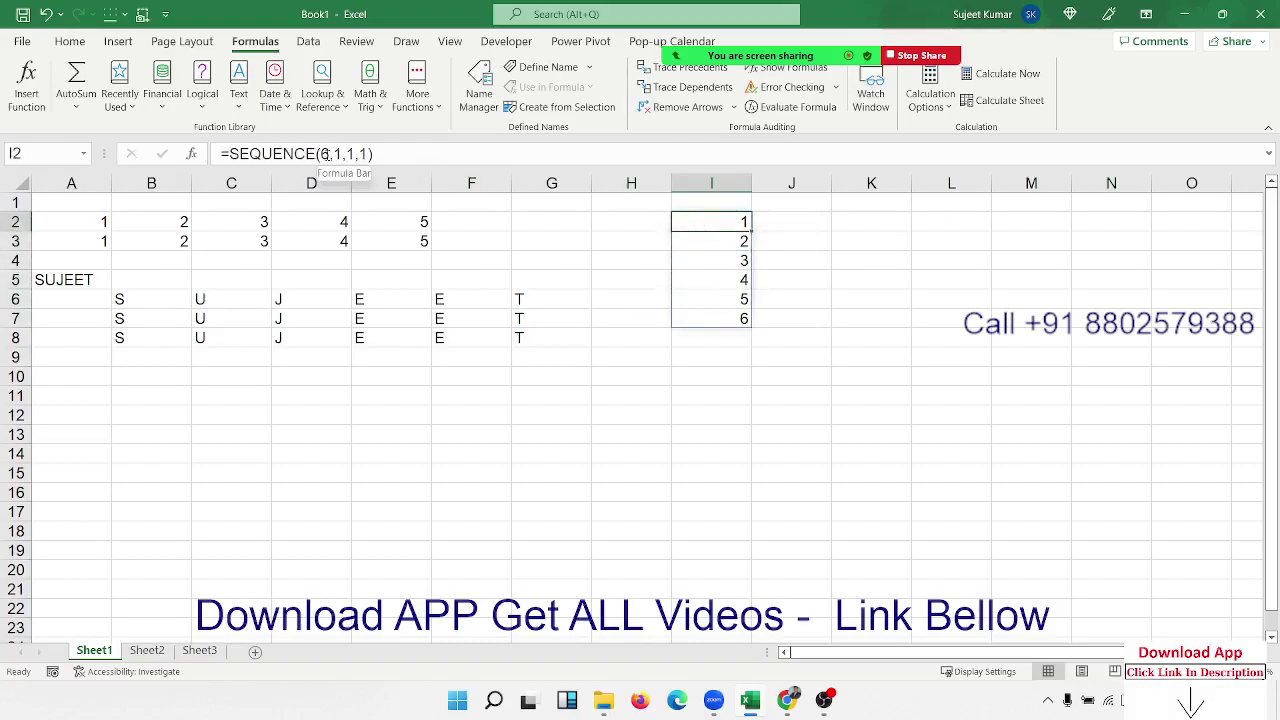
Change I2 to =SEQUENCE(1,6,1,1) so 1 to 6 spill across I2:N2
{"action": "left_click", "coordinate": [376, 156]}
{"action": "key", "text": "BackSpace"}
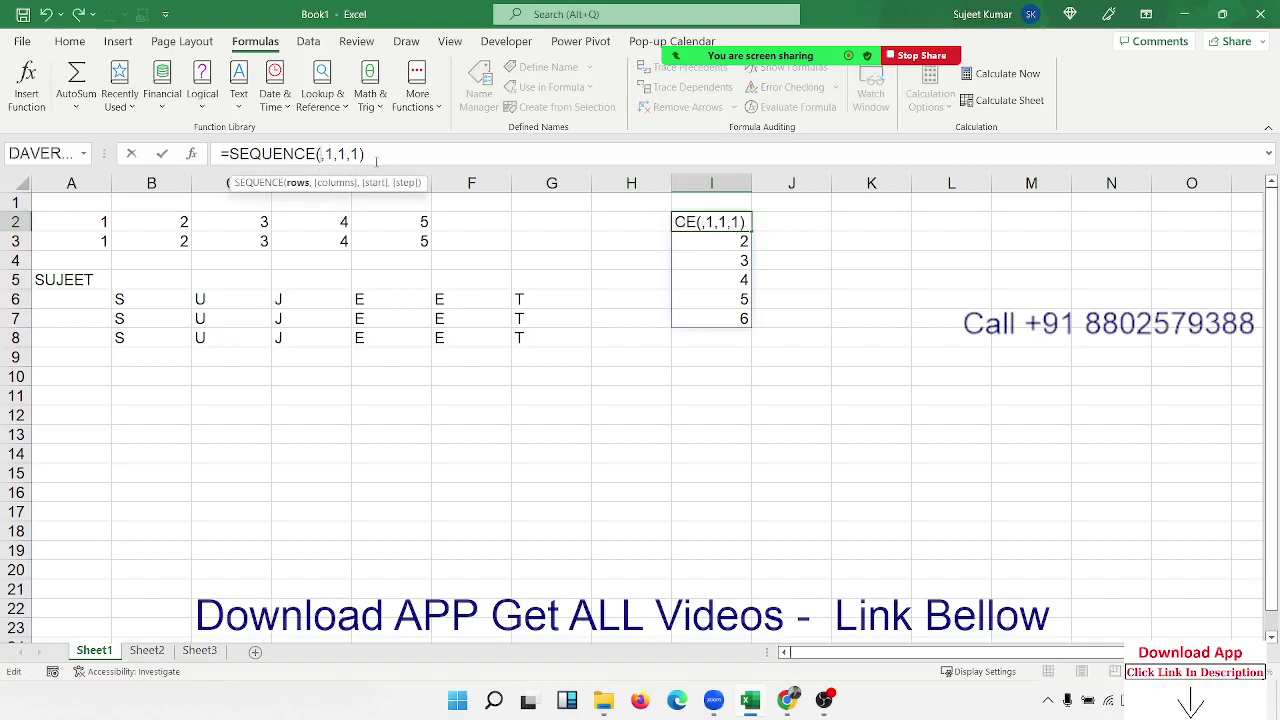
{"action": "type", "text": "1,"}
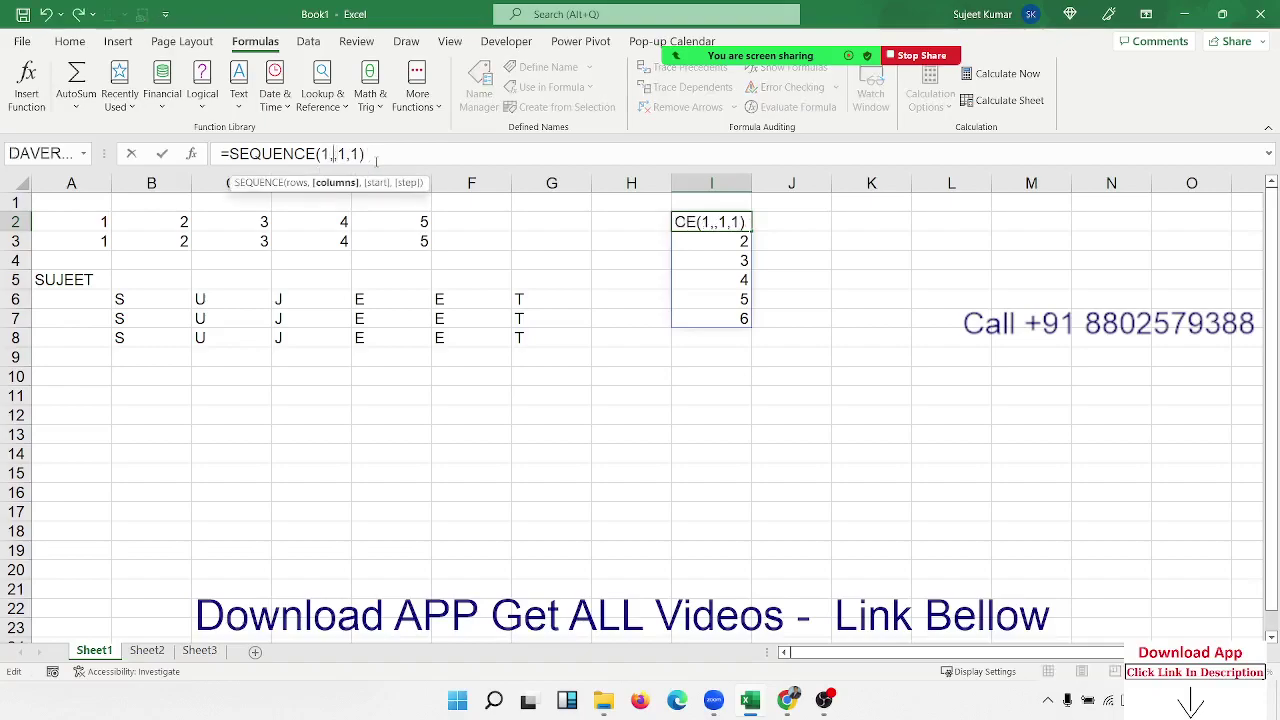
{"action": "type", "text": "6"}
{"action": "key", "text": "Return"}
{"action": "key", "text": "Up"}
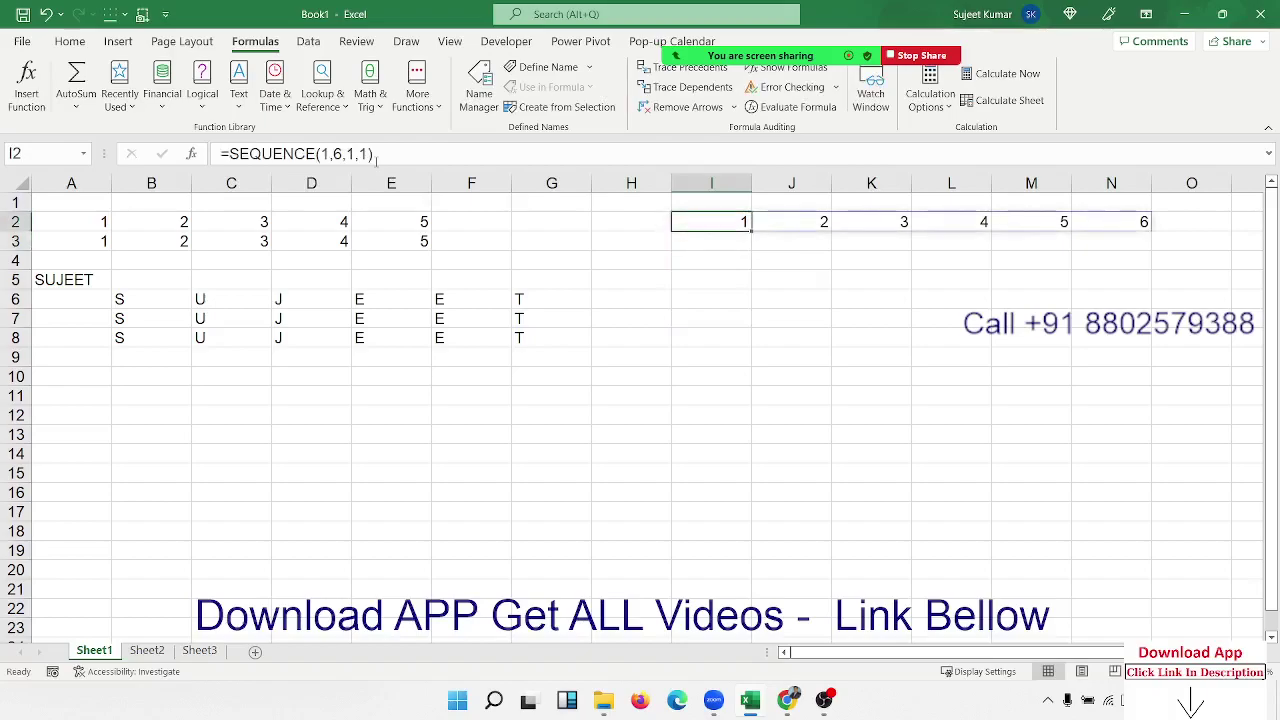
{"action": "key", "text": "Right"}
{"action": "key", "text": "Right"}
{"action": "key", "text": "Right"}
{"action": "key", "text": "Right"}
{"action": "key", "text": "Right"}
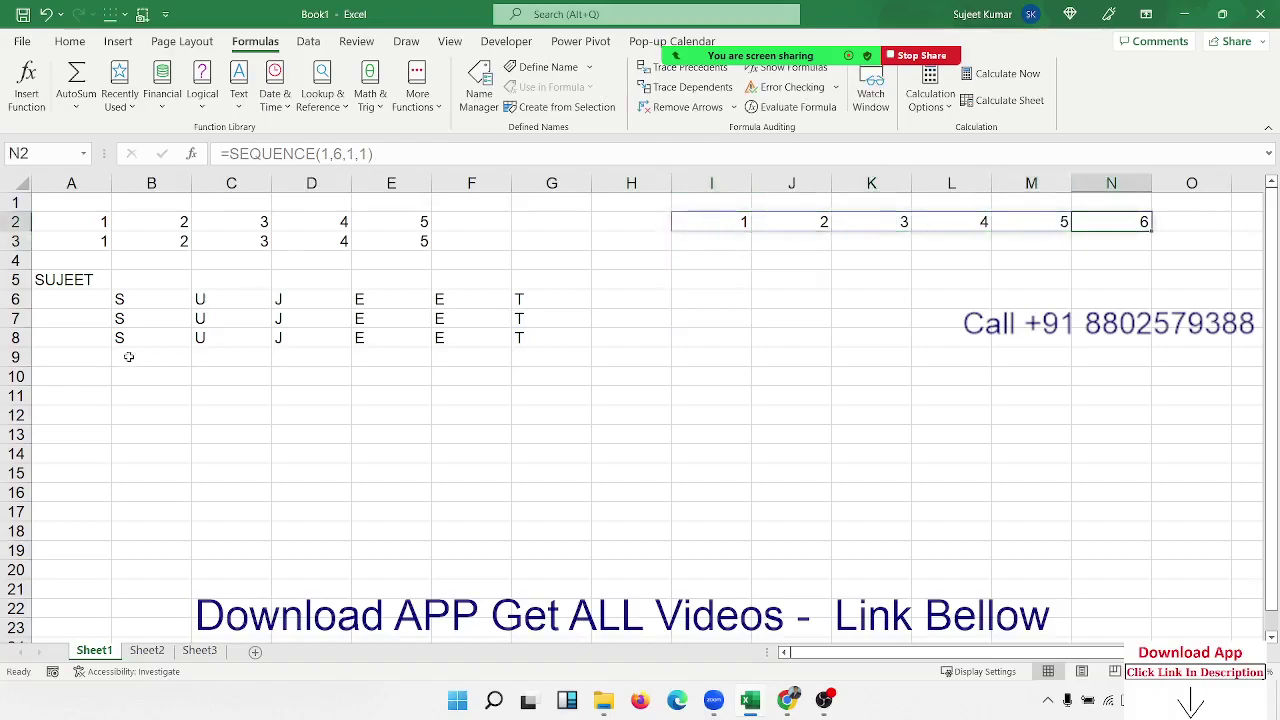
{"action": "left_click", "coordinate": [137, 341]}
Enter =MID(A5,SEQUENCE(1,6,1,1),1) in B9 and accept Excel's suggested correction
{"action": "double_click", "coordinate": [137, 341]}
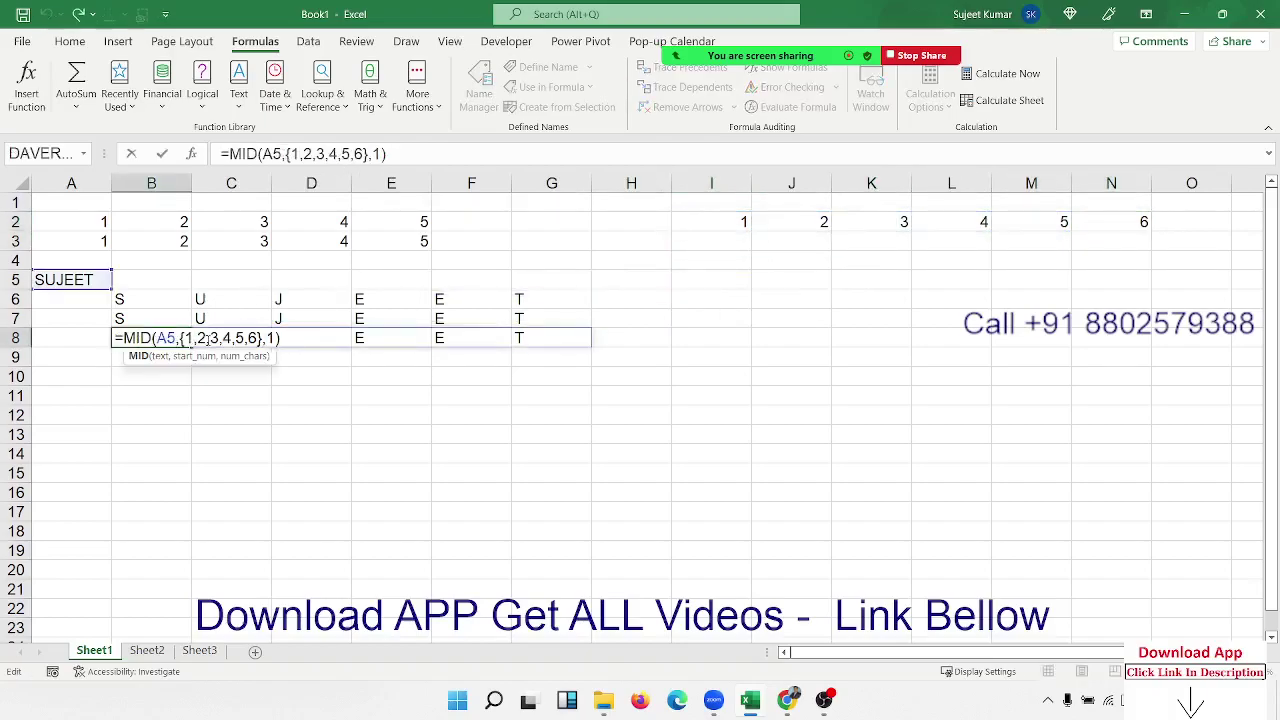
{"action": "key", "text": "Return"}
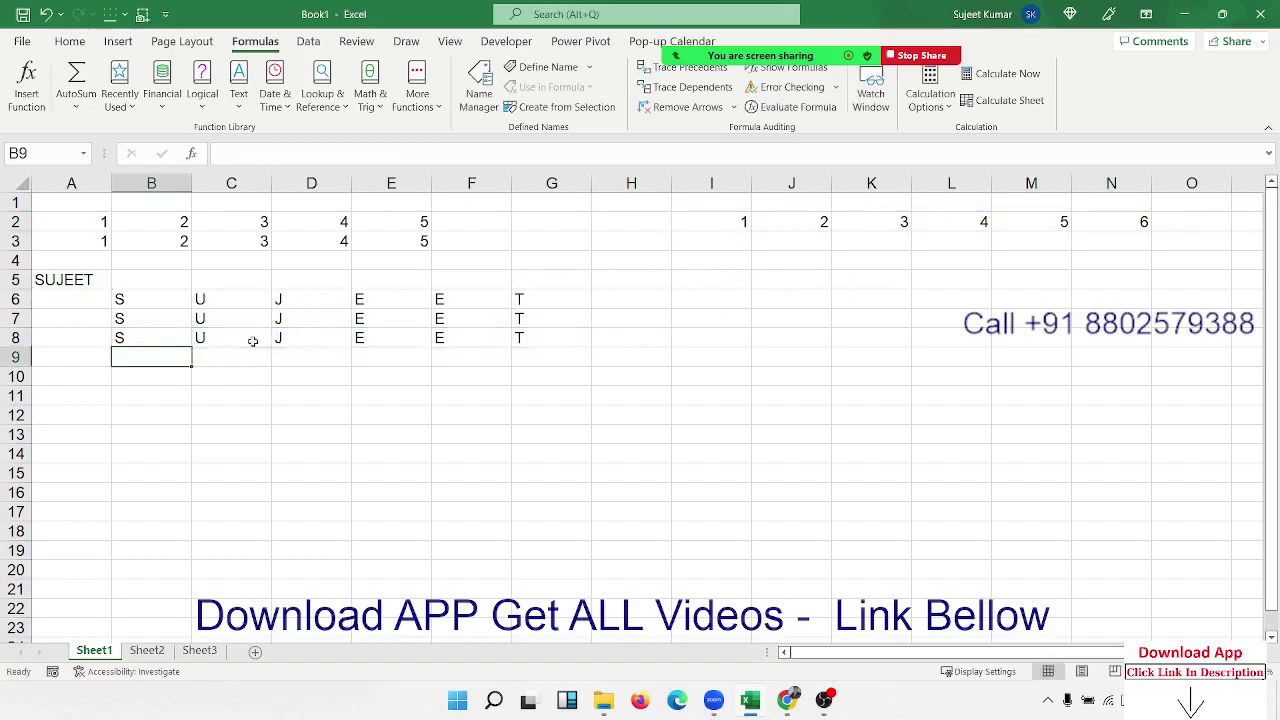
{"action": "type", "text": "=mid"}
{"action": "key", "text": "Tab"}
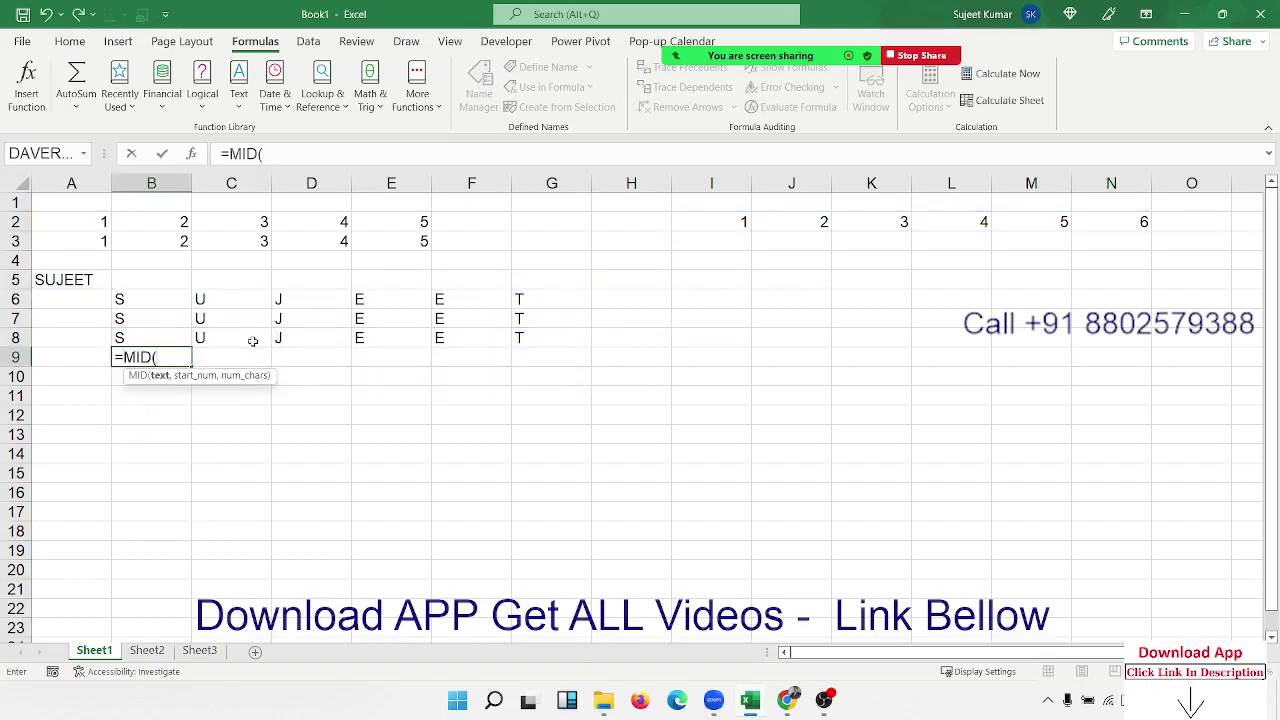
{"action": "left_click", "coordinate": [90, 289]}
{"action": "type", "text": ","}
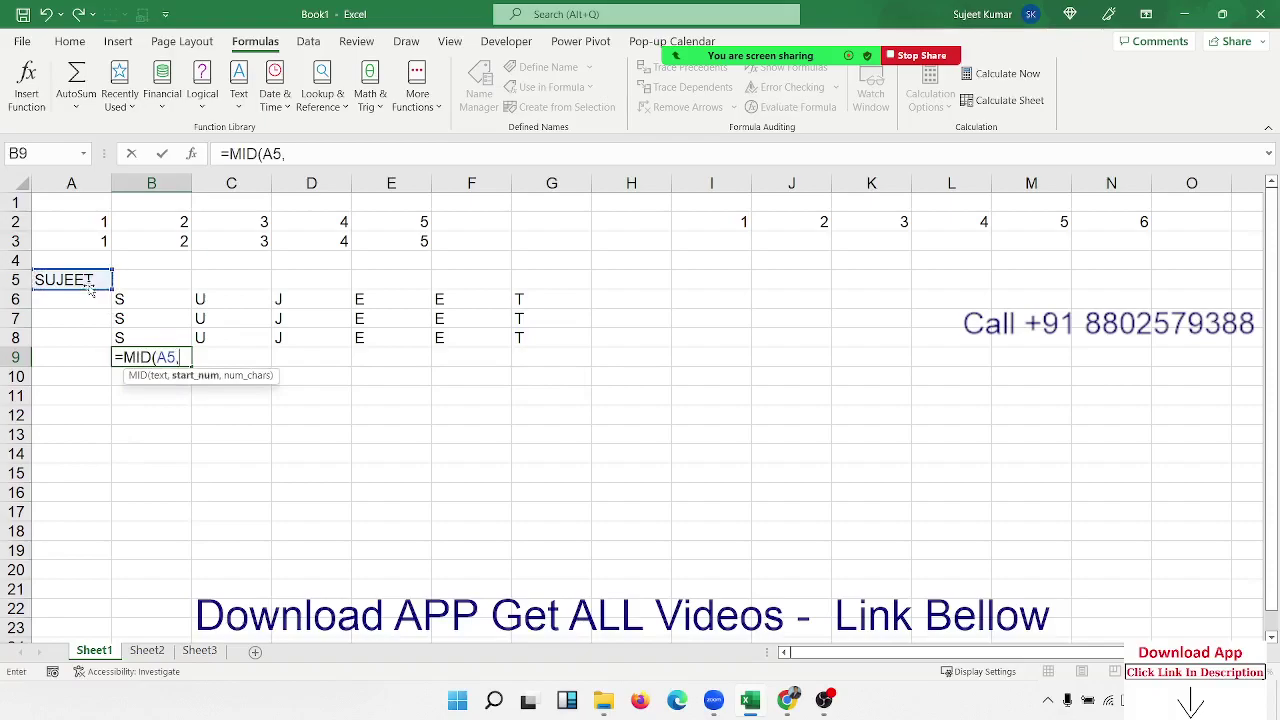
{"action": "type", "text": "s"}
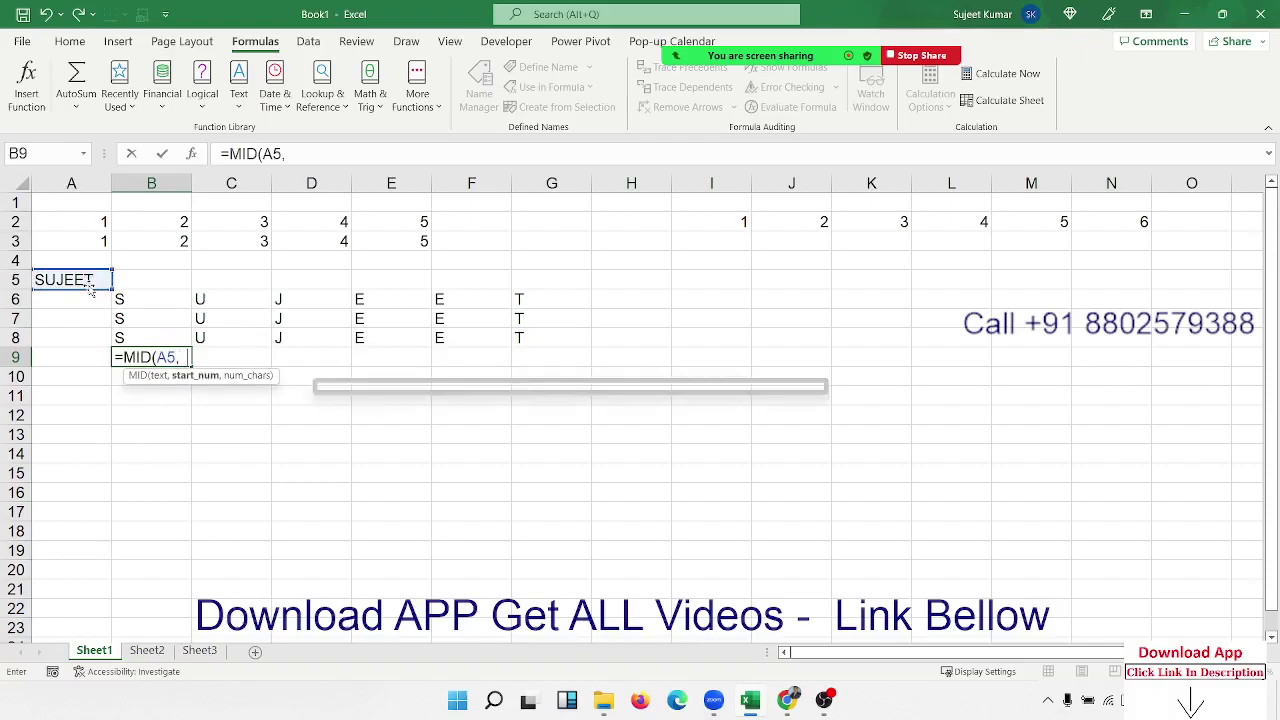
{"action": "type", "text": "eq"}
{"action": "key", "text": "Tab"}
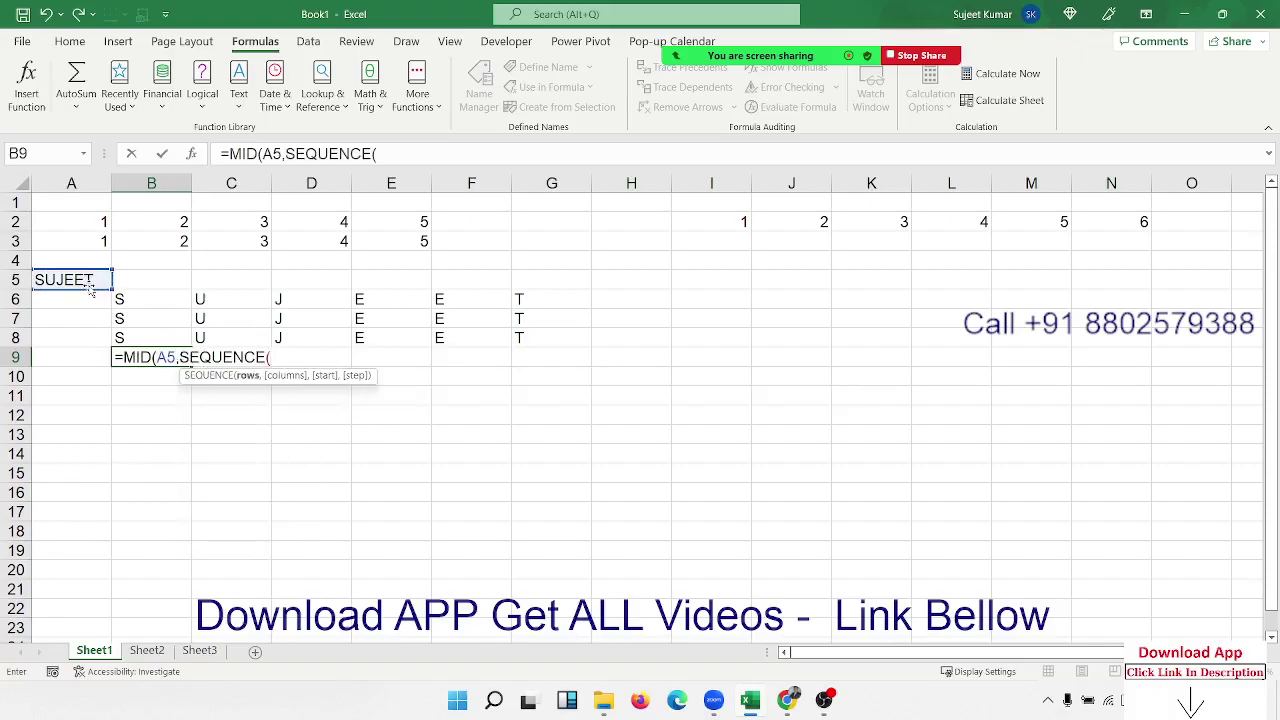
{"action": "type", "text": "1.,"}
{"action": "key", "text": "BackSpace"}
{"action": "key", "text": "BackSpace"}
{"action": "type", "text": ","}
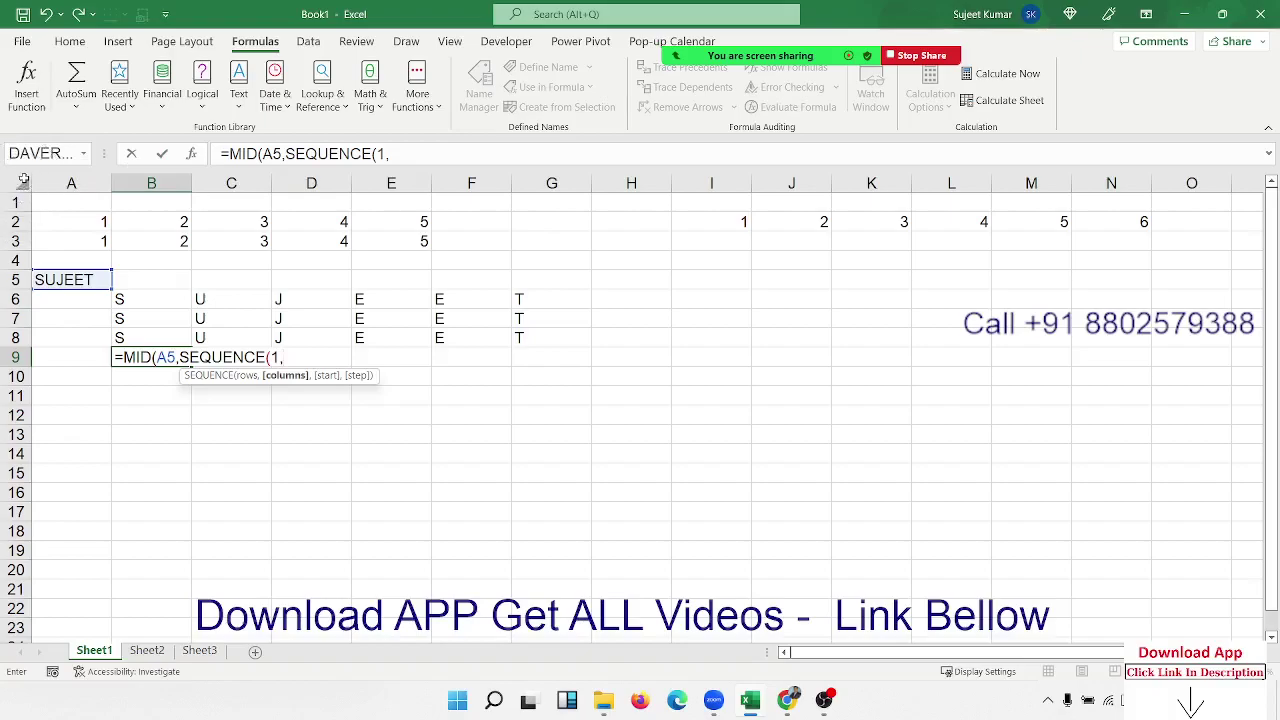
{"action": "type", "text": "6"}
{"action": "type", "text": ","}
{"action": "type", "text": "1"}
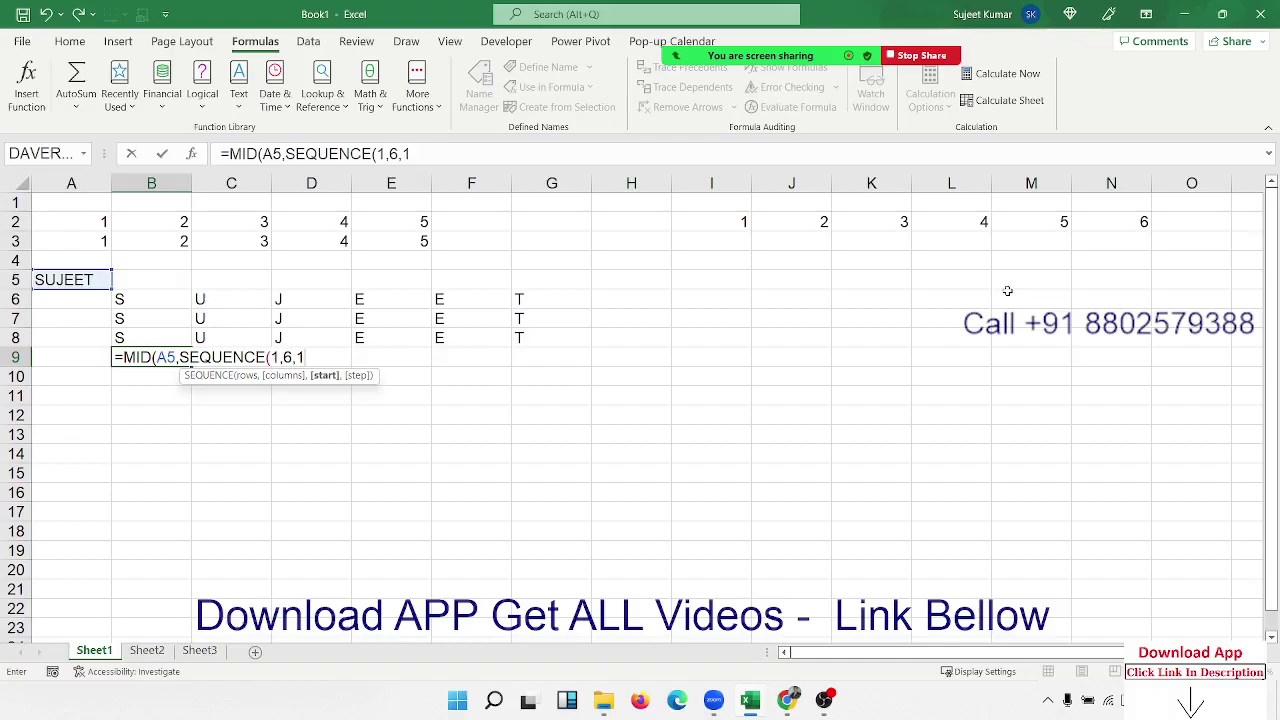
{"action": "type", "text": ","}
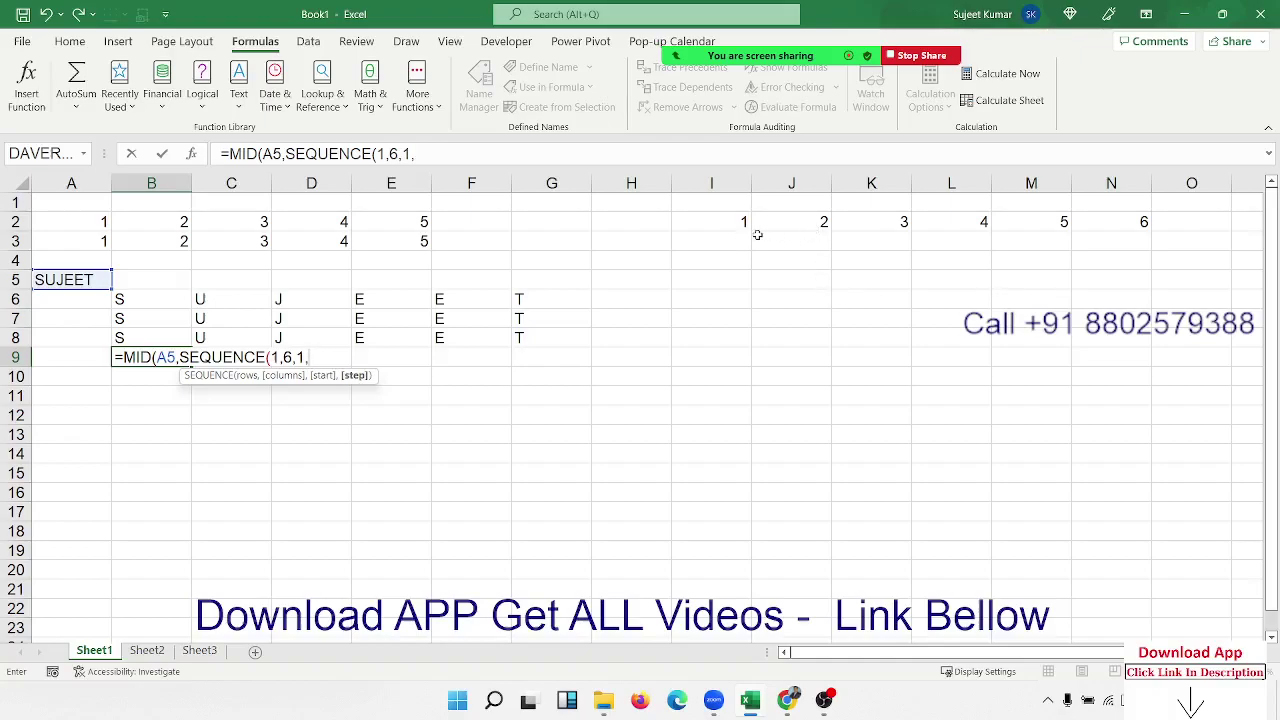
{"action": "type", "text": "1"}
{"action": "type", "text": "),"}
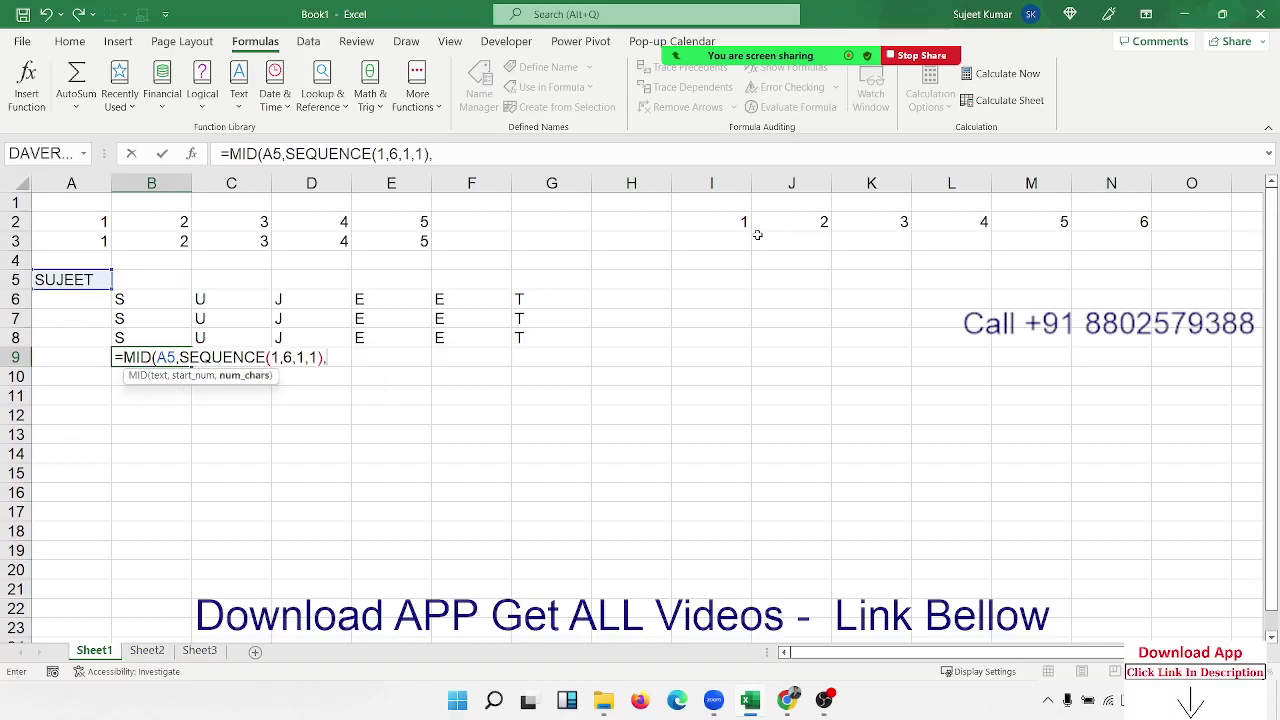
{"action": "type", "text": "1"}
{"action": "key", "text": "Return"}
{"action": "key", "text": "Return"}
{"action": "key", "text": "Up"}
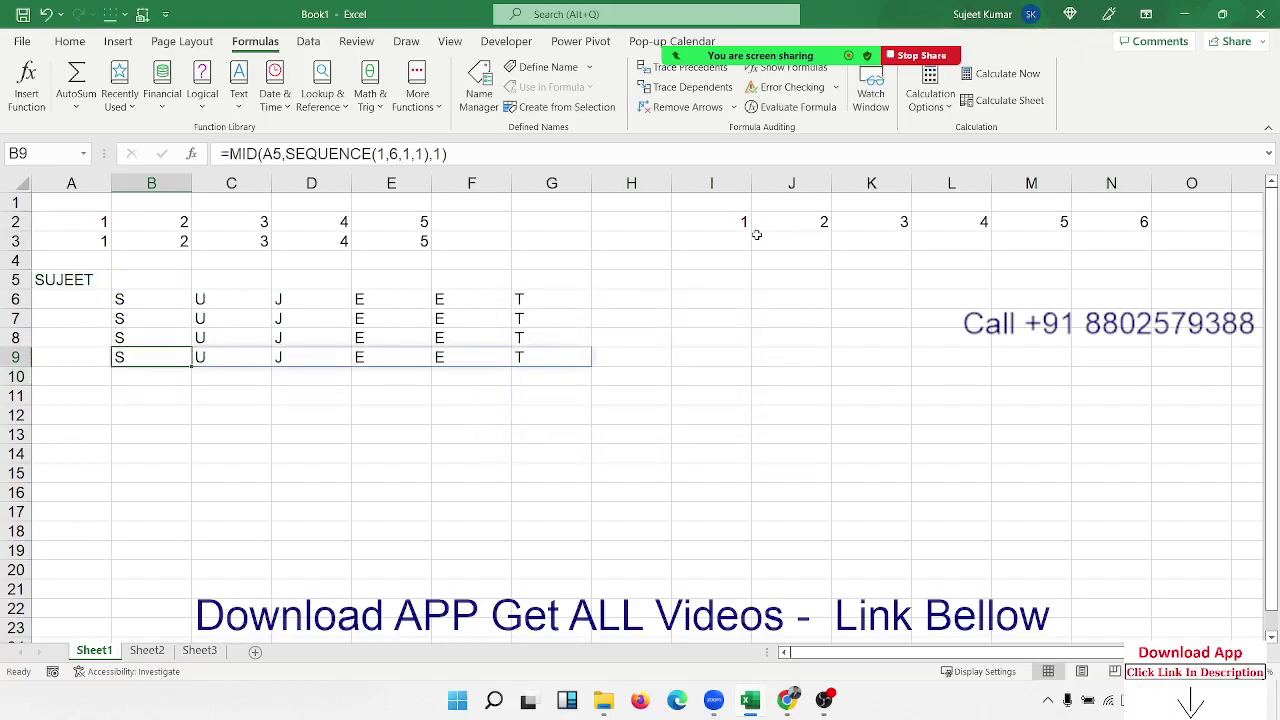
Replace the column count 6 with LEN(A5) in B9's SEQUENCE formula
{"action": "left_click", "coordinate": [398, 153]}
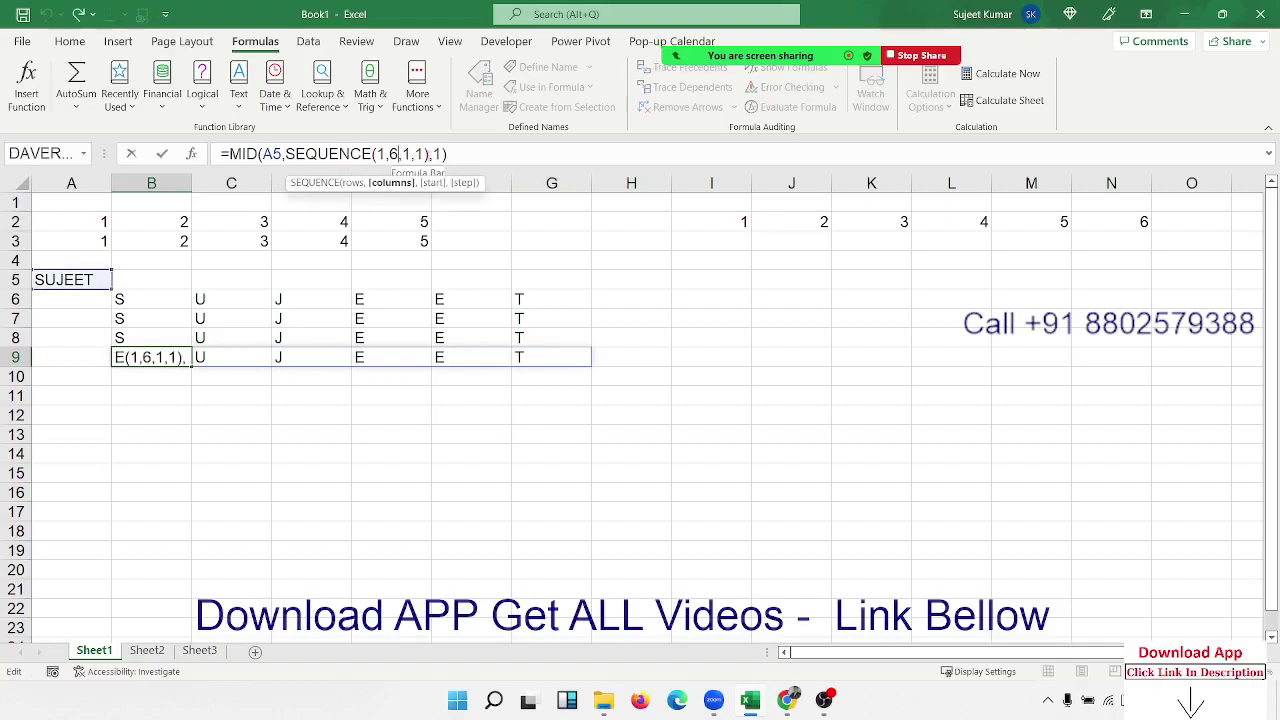
{"action": "key", "text": "BackSpace"}
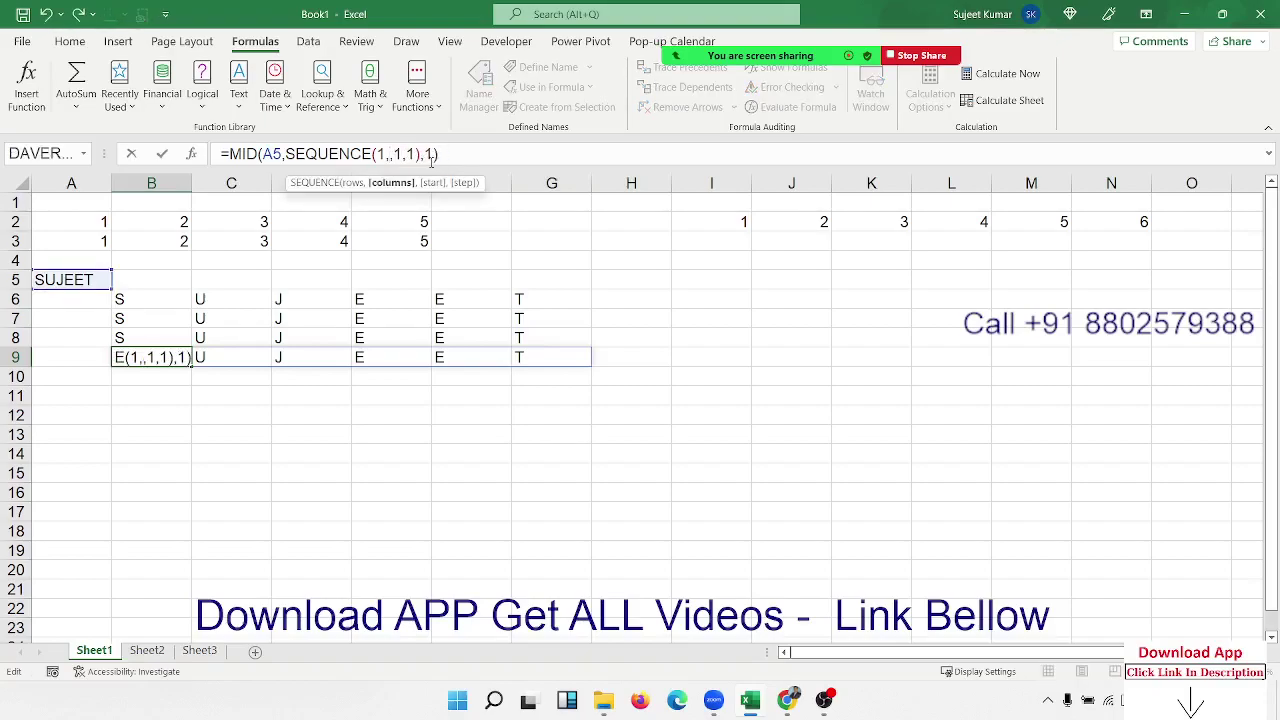
{"action": "type", "text": "le"}
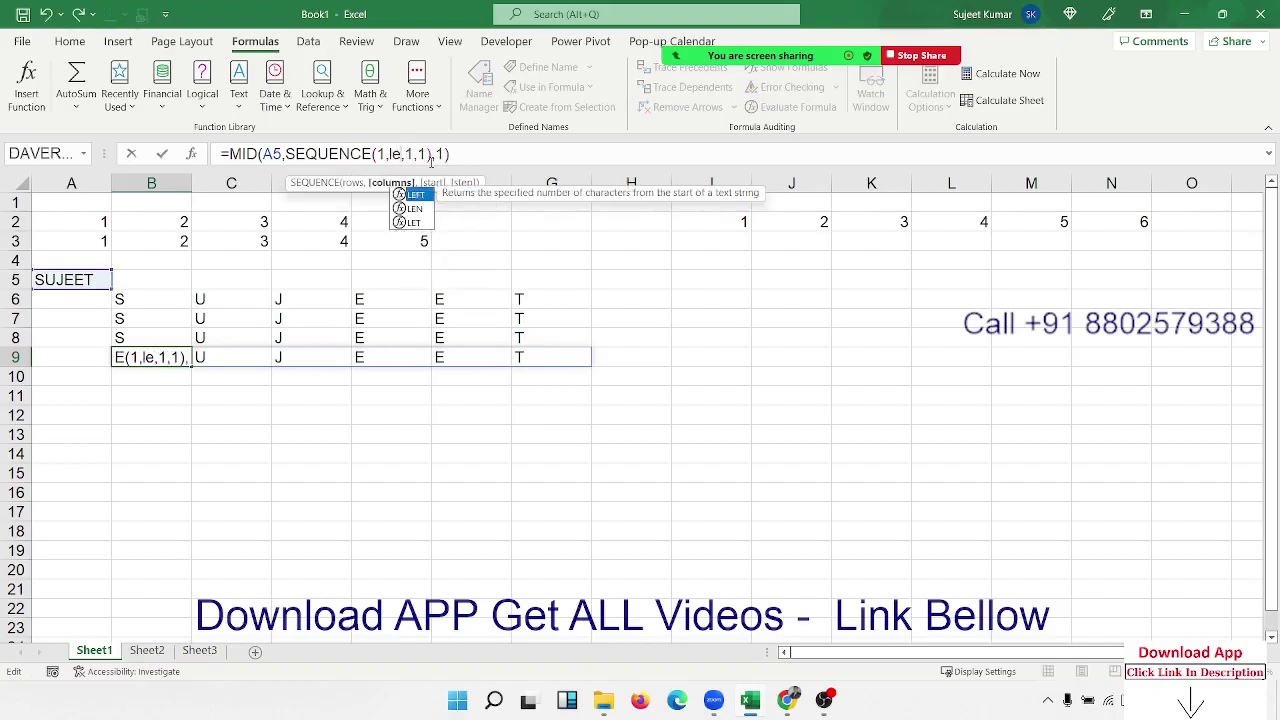
{"action": "key", "text": "Down"}
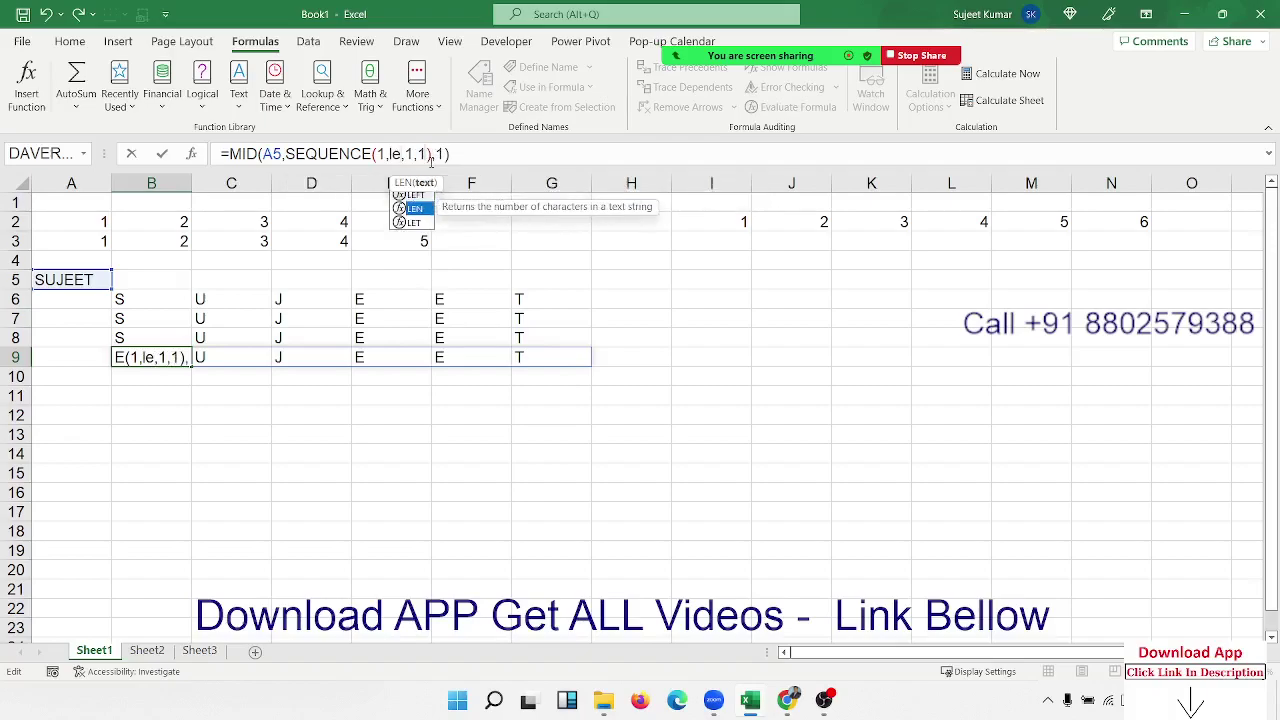
{"action": "key", "text": "Tab"}
{"action": "left_click", "coordinate": [80, 280]}
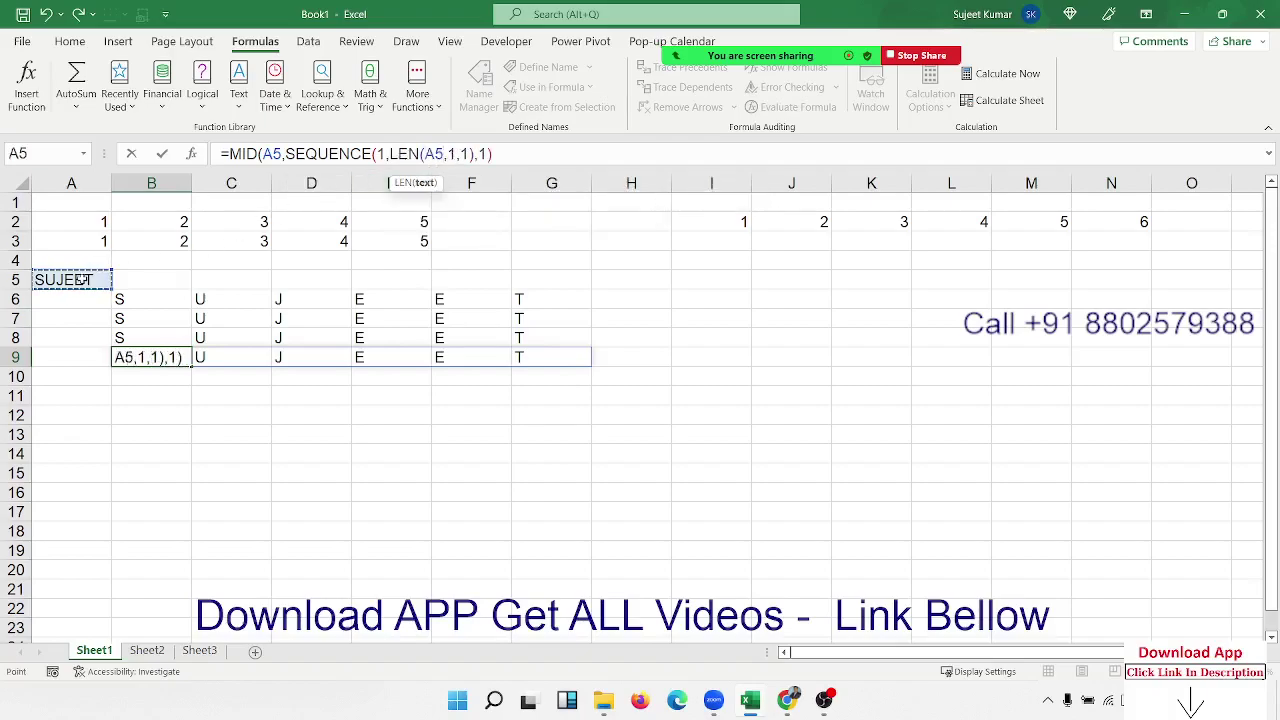
{"action": "type", "text": ")"}
{"action": "key", "text": "Return"}
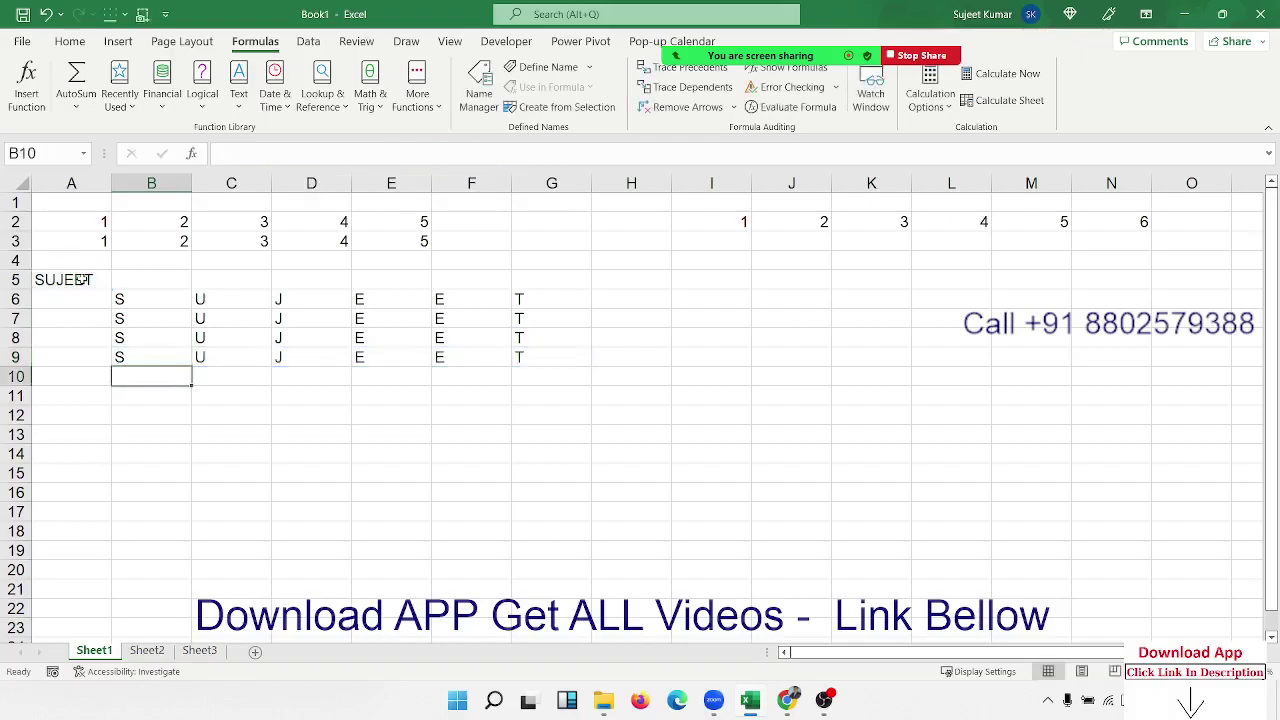
{"action": "key", "text": "Up"}
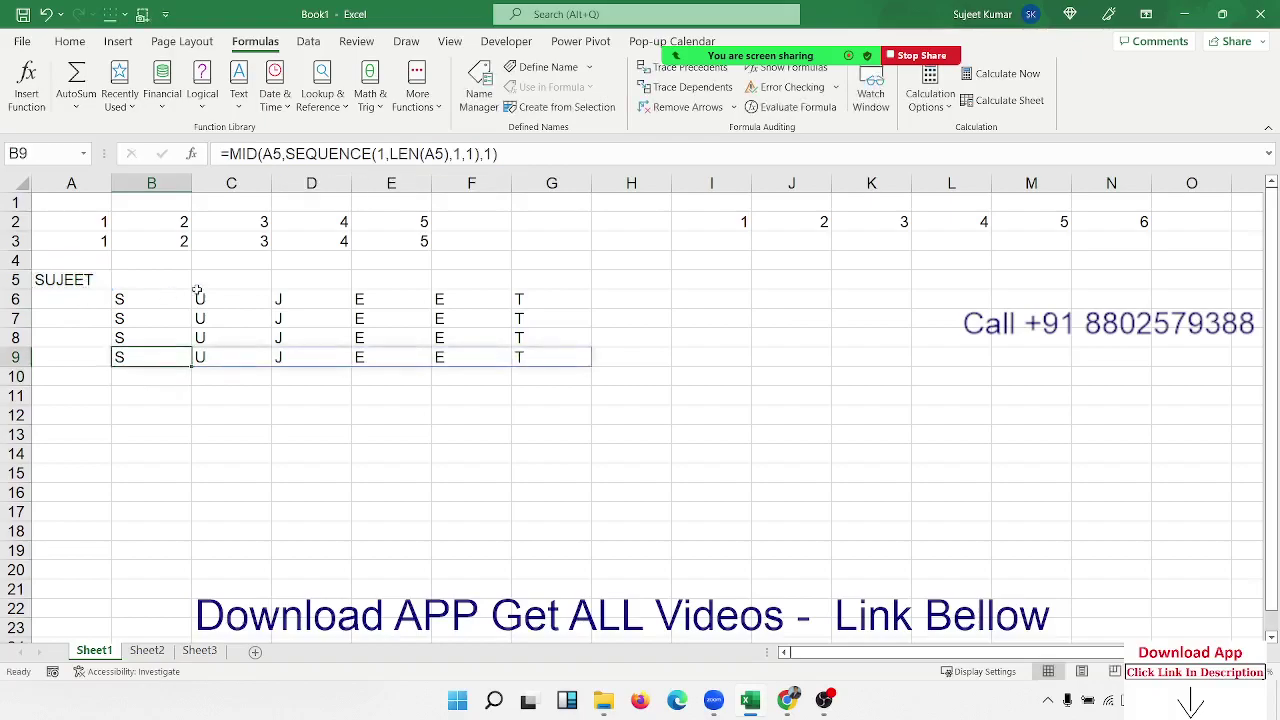
Evaluate B9's formula step by step: A5 to SUJEET, LEN to 6, SEQUENCE to 1–6
{"action": "left_click", "coordinate": [790, 107]}
{"action": "left_click_drag", "start_coordinate": [646, 254], "coordinate": [859, 259]}
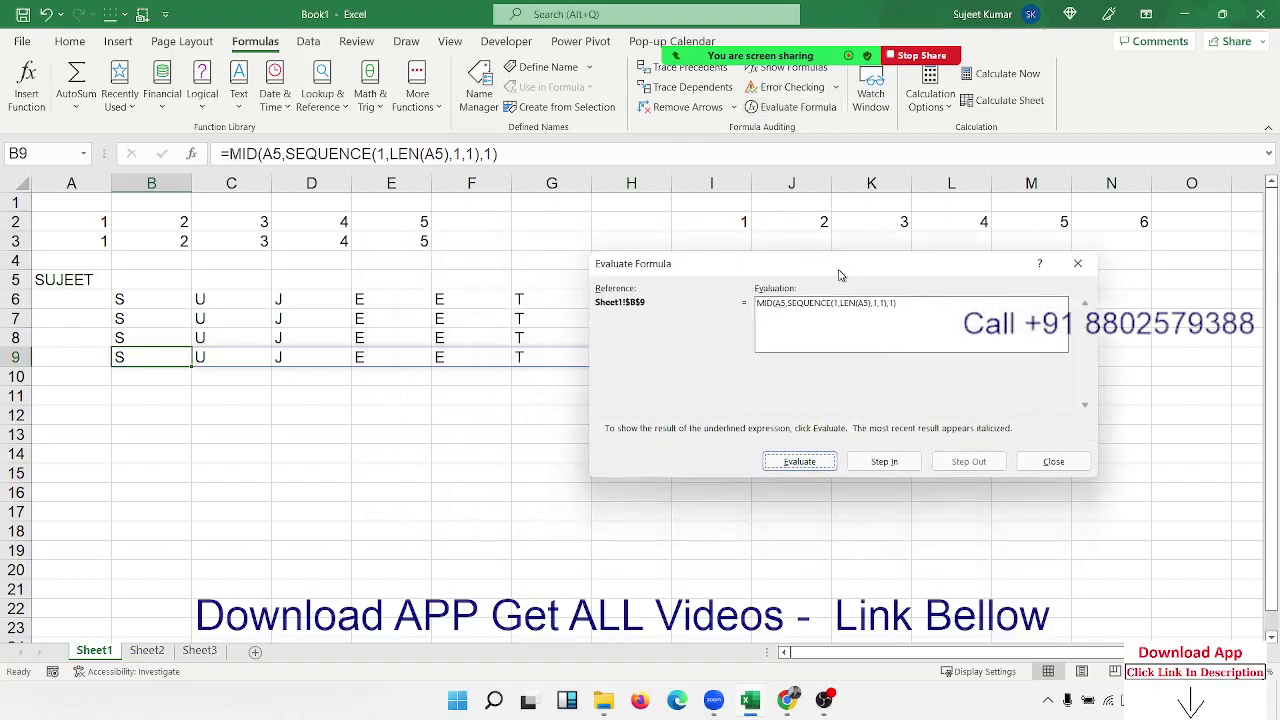
{"action": "left_click", "coordinate": [802, 462]}
{"action": "left_click", "coordinate": [802, 462]}
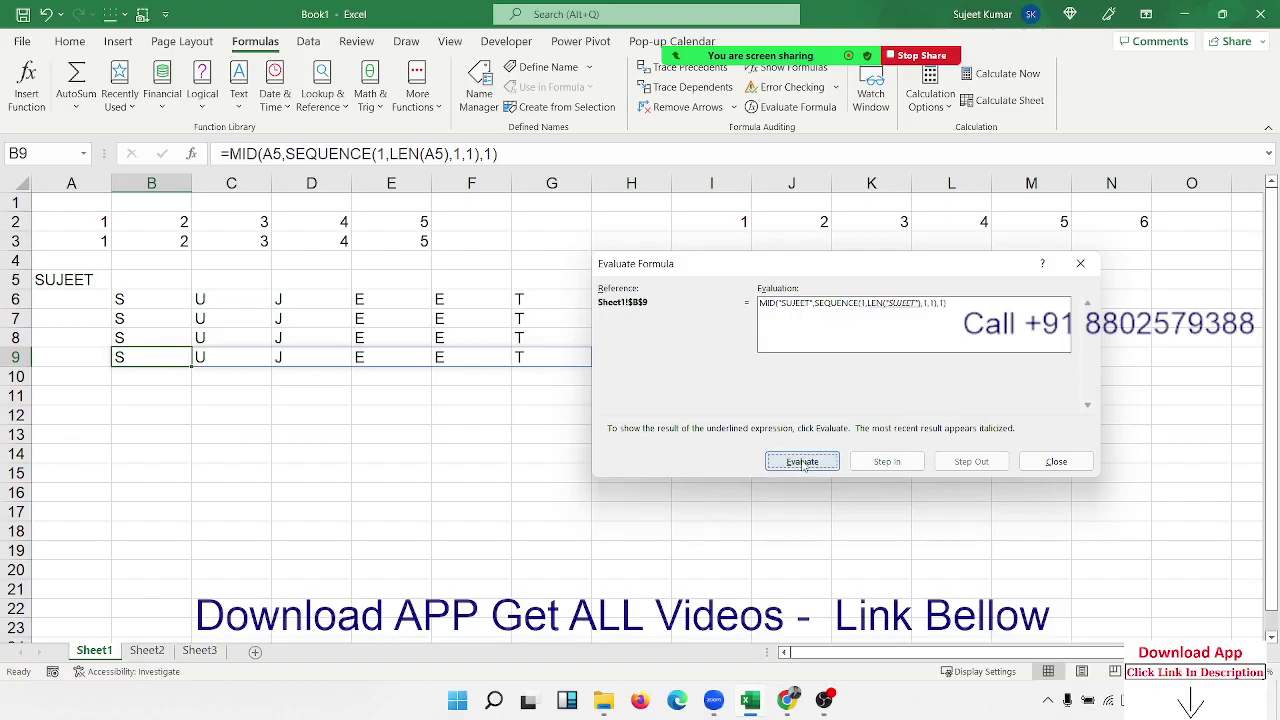
{"action": "left_click", "coordinate": [802, 462]}
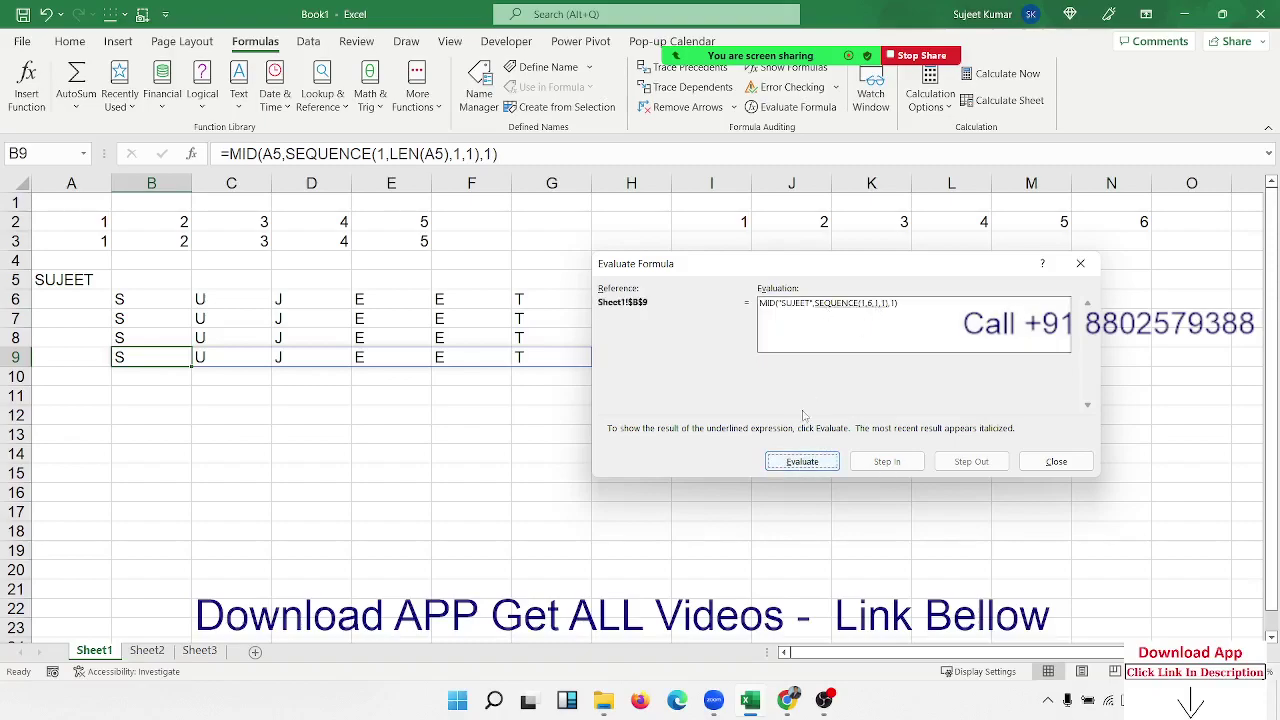
{"action": "left_click", "coordinate": [790, 462]}
Finish the evaluation at the result S and close the Evaluate Formula dialog
{"action": "left_click", "coordinate": [157, 340]}
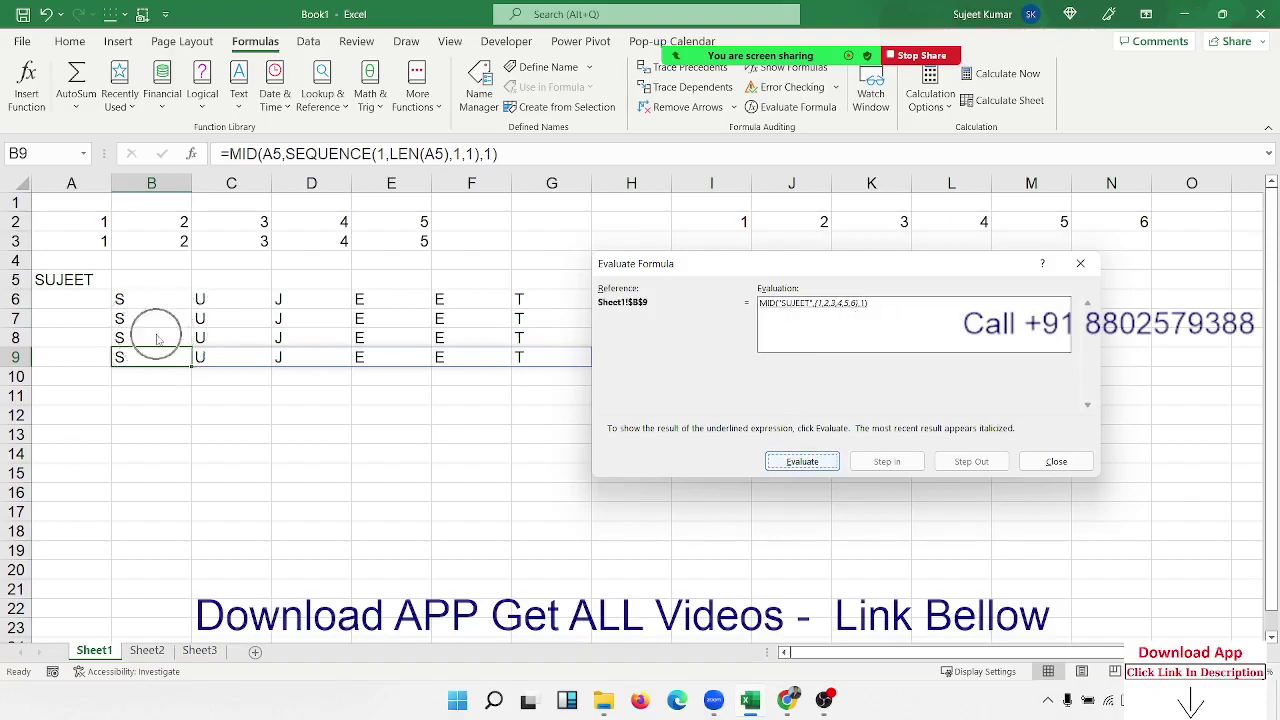
{"action": "left_click", "coordinate": [809, 315]}
{"action": "left_click", "coordinate": [847, 311]}
{"action": "left_click", "coordinate": [391, 155]}
{"action": "left_click", "coordinate": [415, 161]}
{"action": "left_click", "coordinate": [806, 461]}
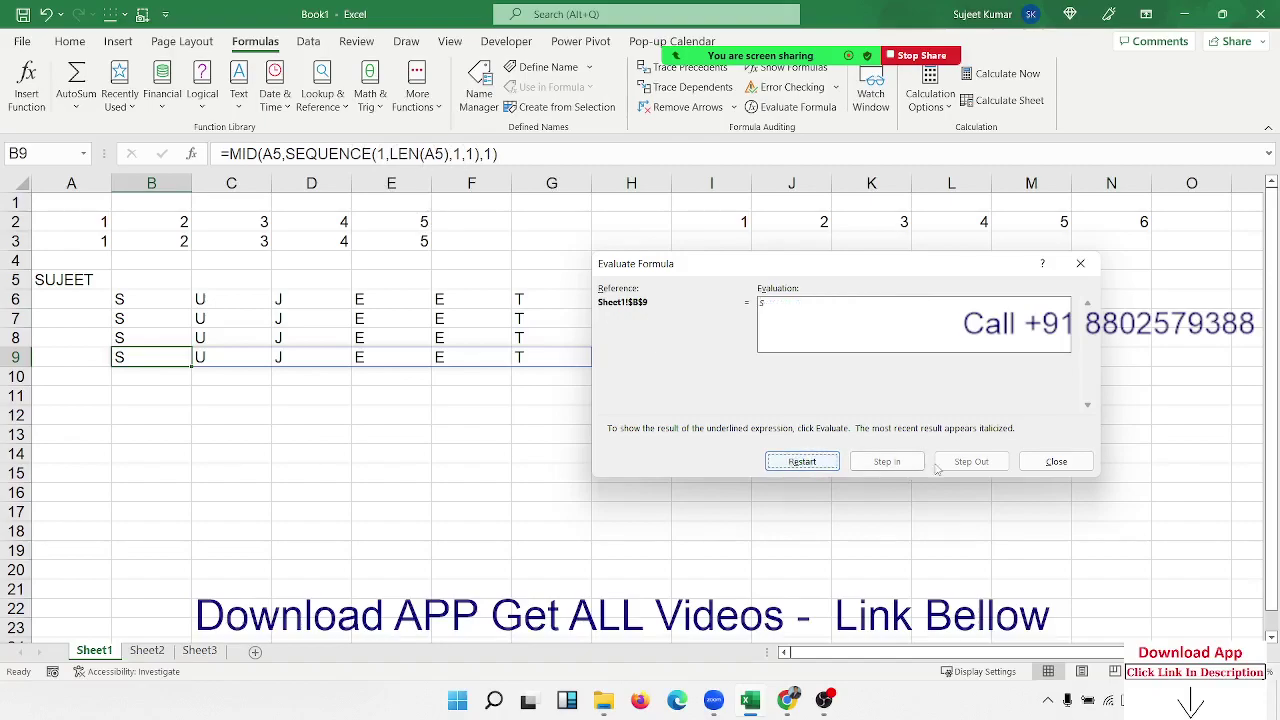
{"action": "left_click", "coordinate": [1057, 465]}
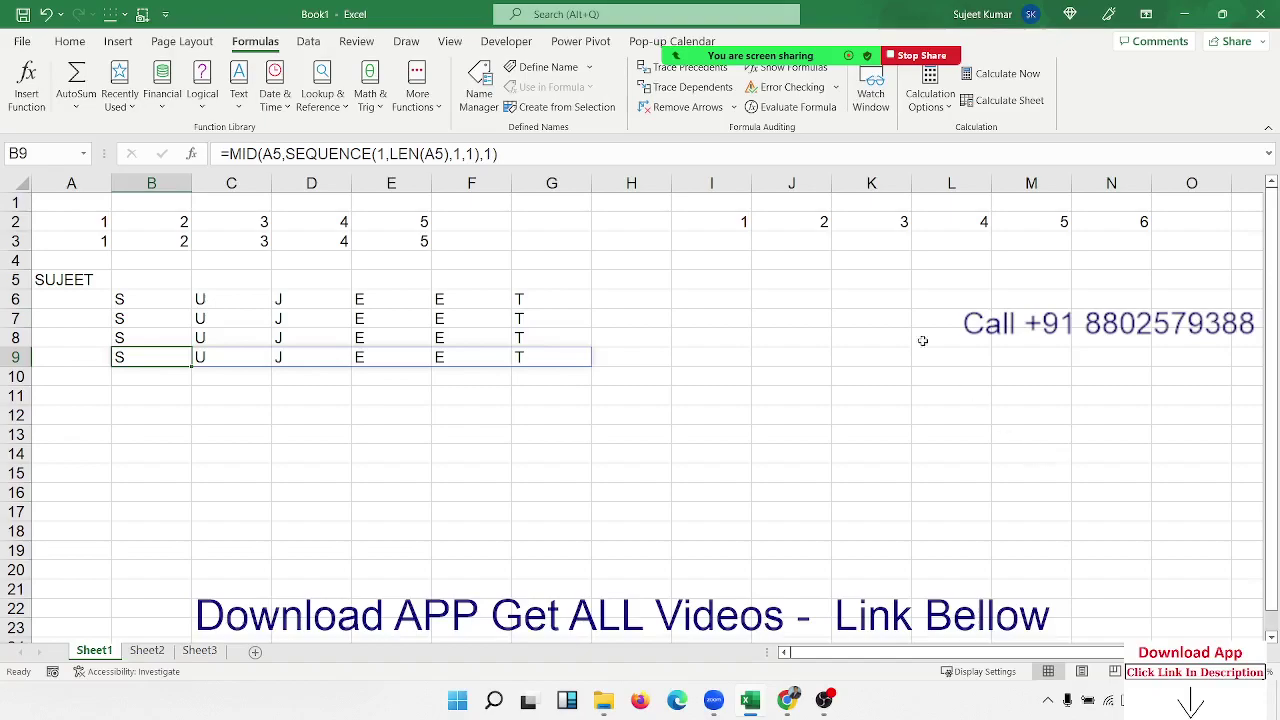
Re-evaluate B9 through SUJEET, LEN 6 and SEQUENCE {1,2,3,4,5,6} to S, then close
{"action": "left_click", "coordinate": [790, 107]}
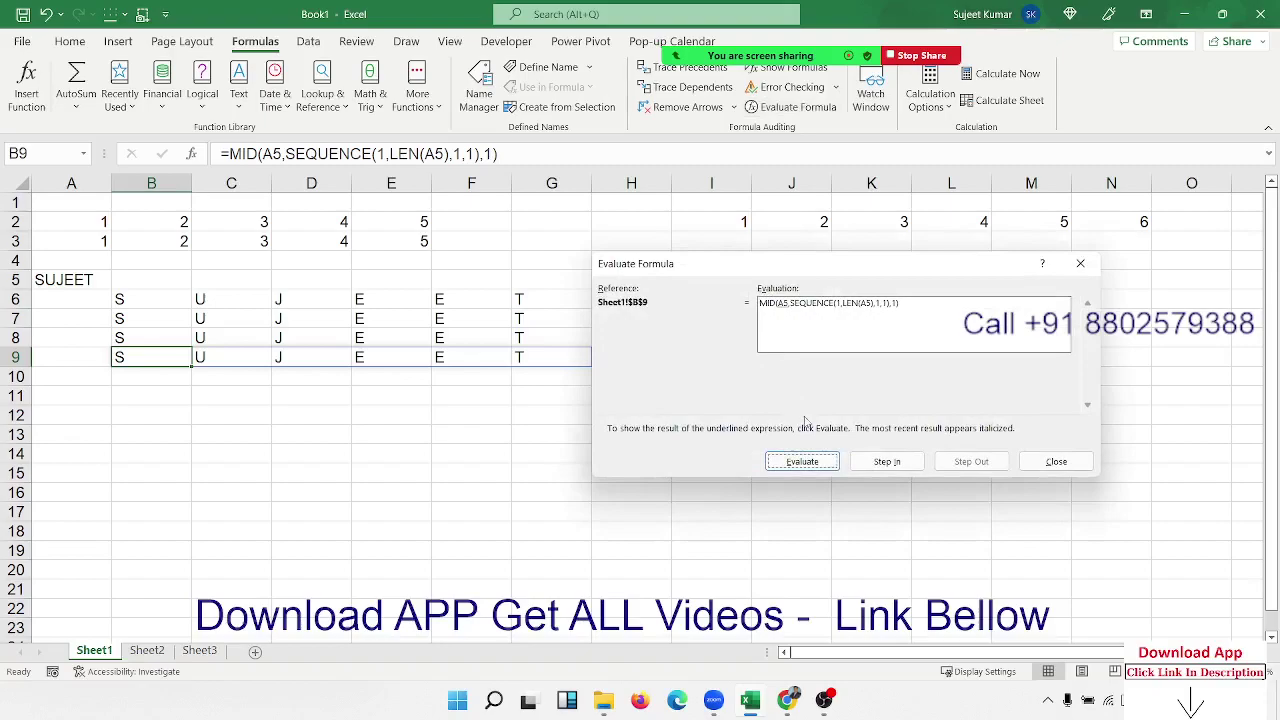
{"action": "left_click", "coordinate": [802, 461]}
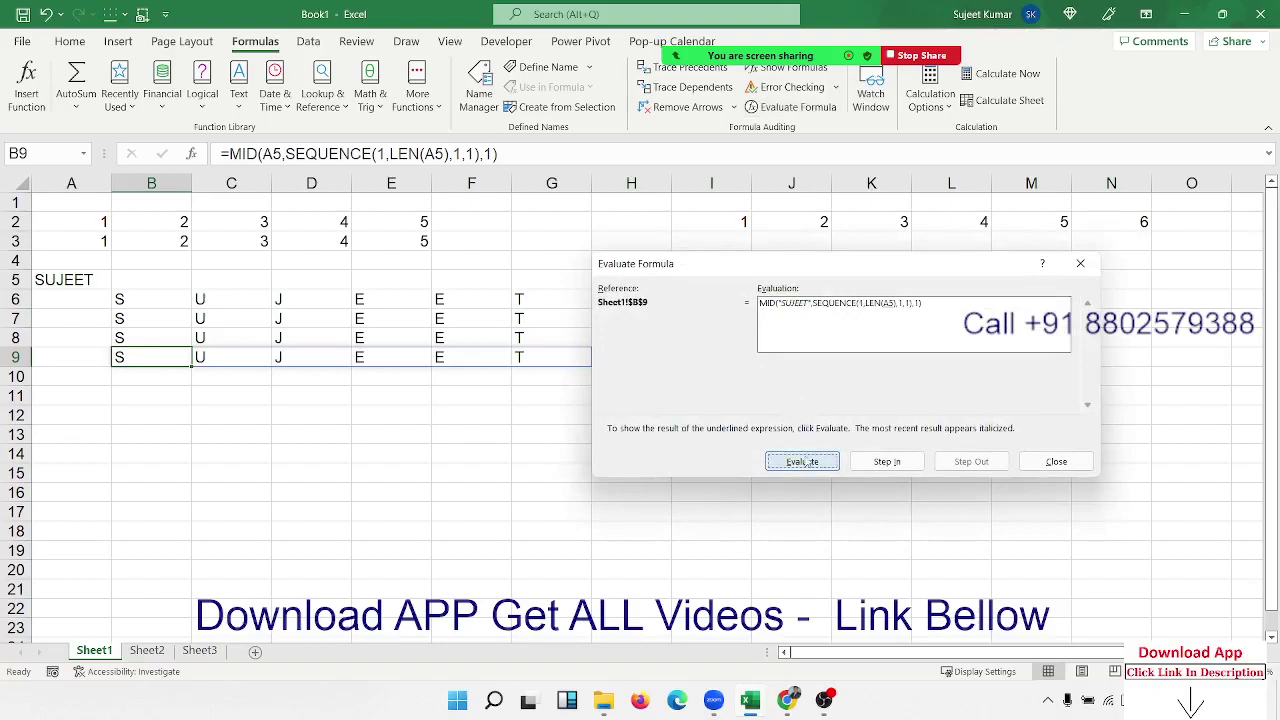
{"action": "left_click", "coordinate": [829, 468]}
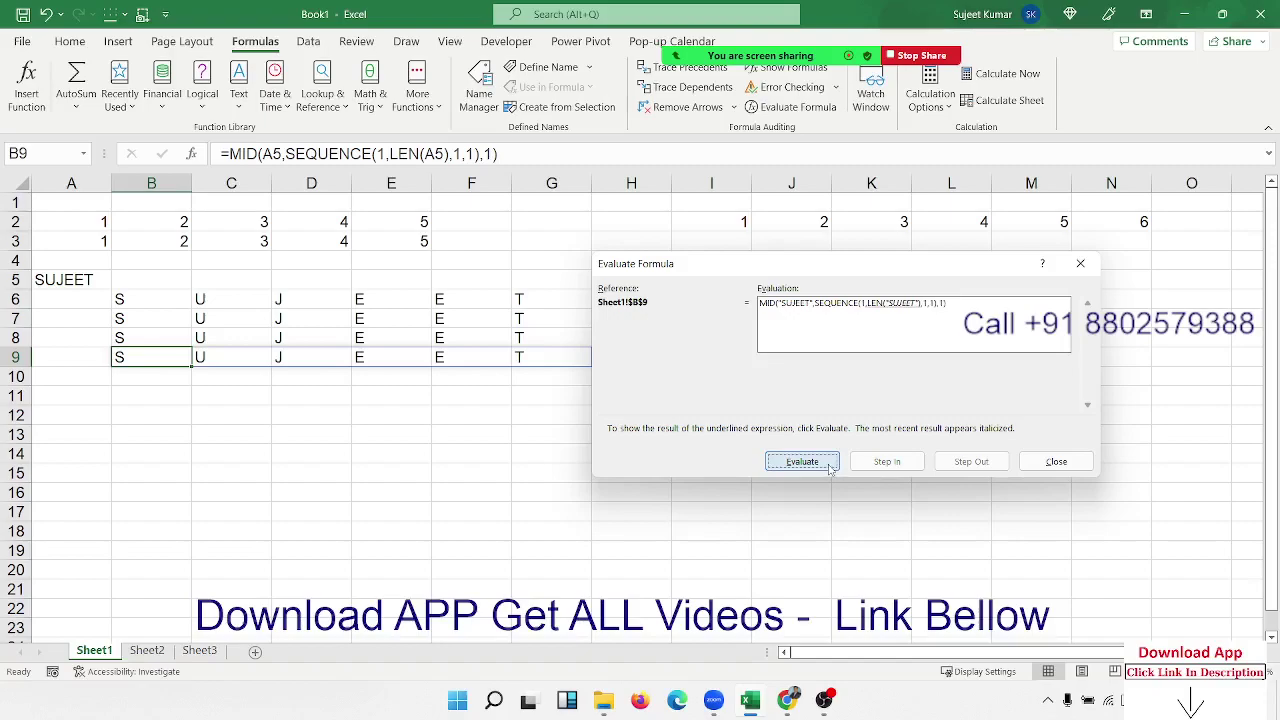
{"action": "left_click", "coordinate": [829, 468]}
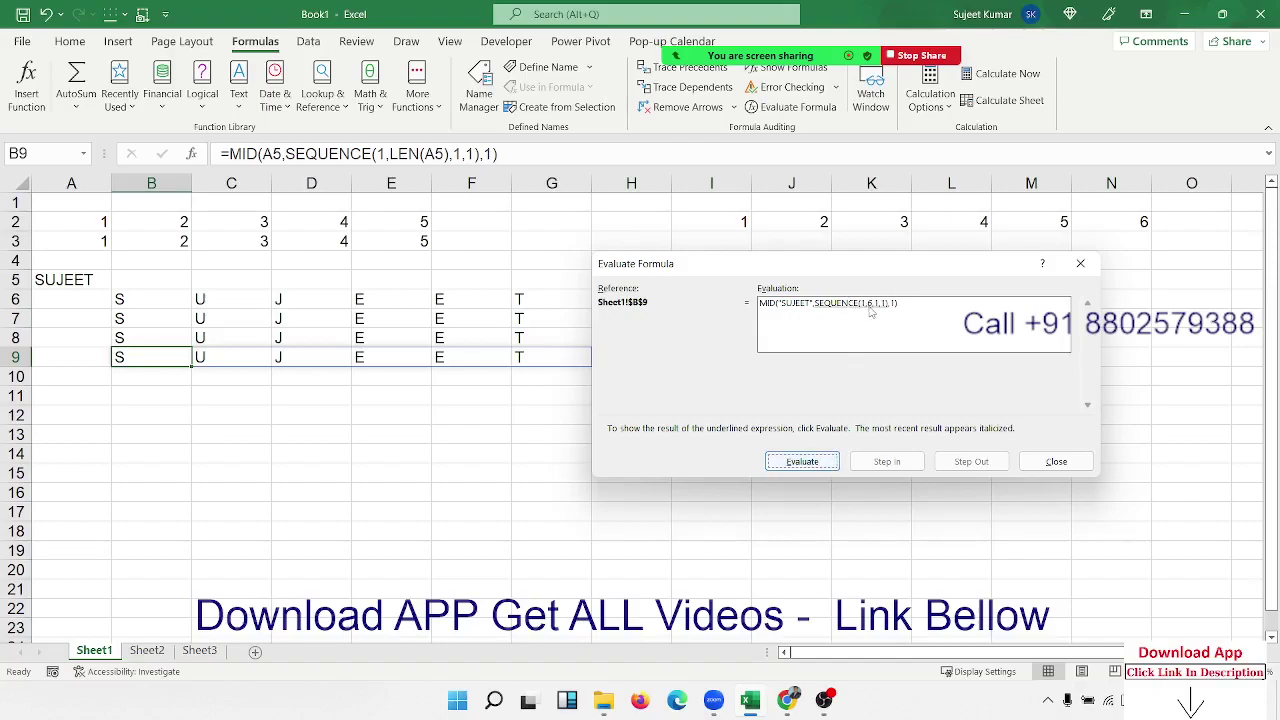
{"action": "left_click", "coordinate": [827, 466]}
{"action": "left_click", "coordinate": [127, 340]}
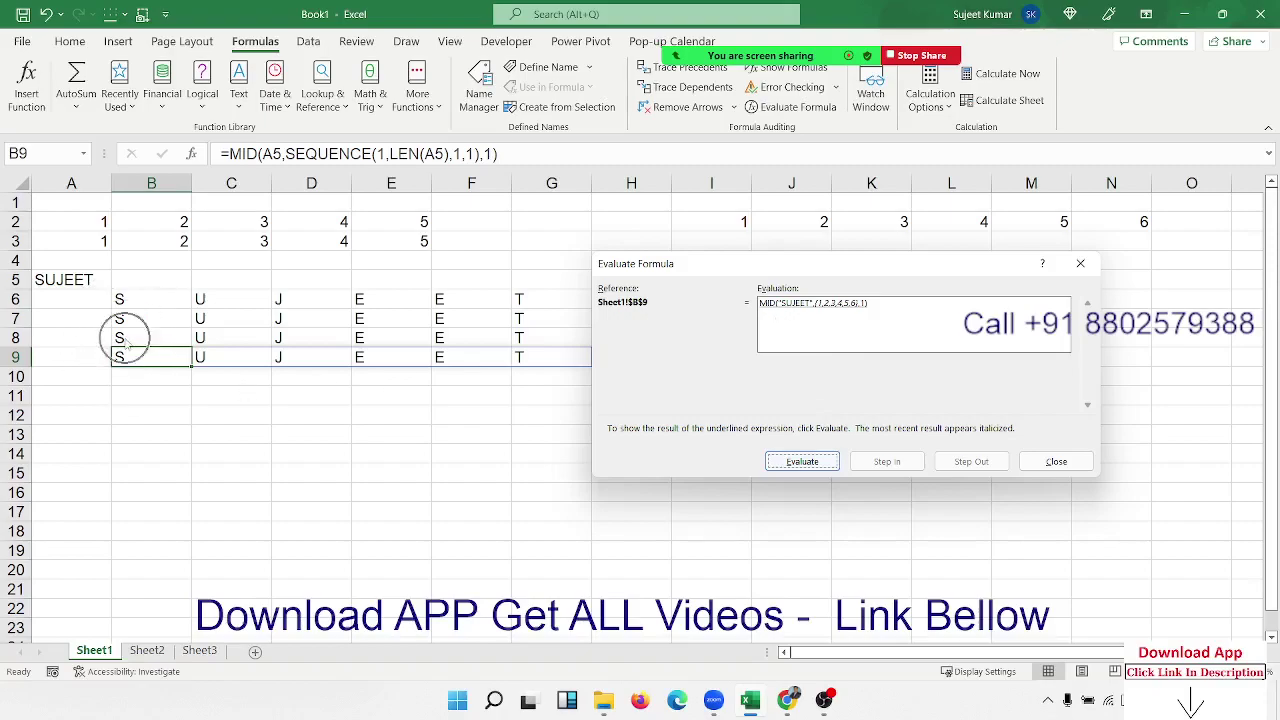
{"action": "left_click", "coordinate": [833, 302]}
{"action": "left_click", "coordinate": [812, 463]}
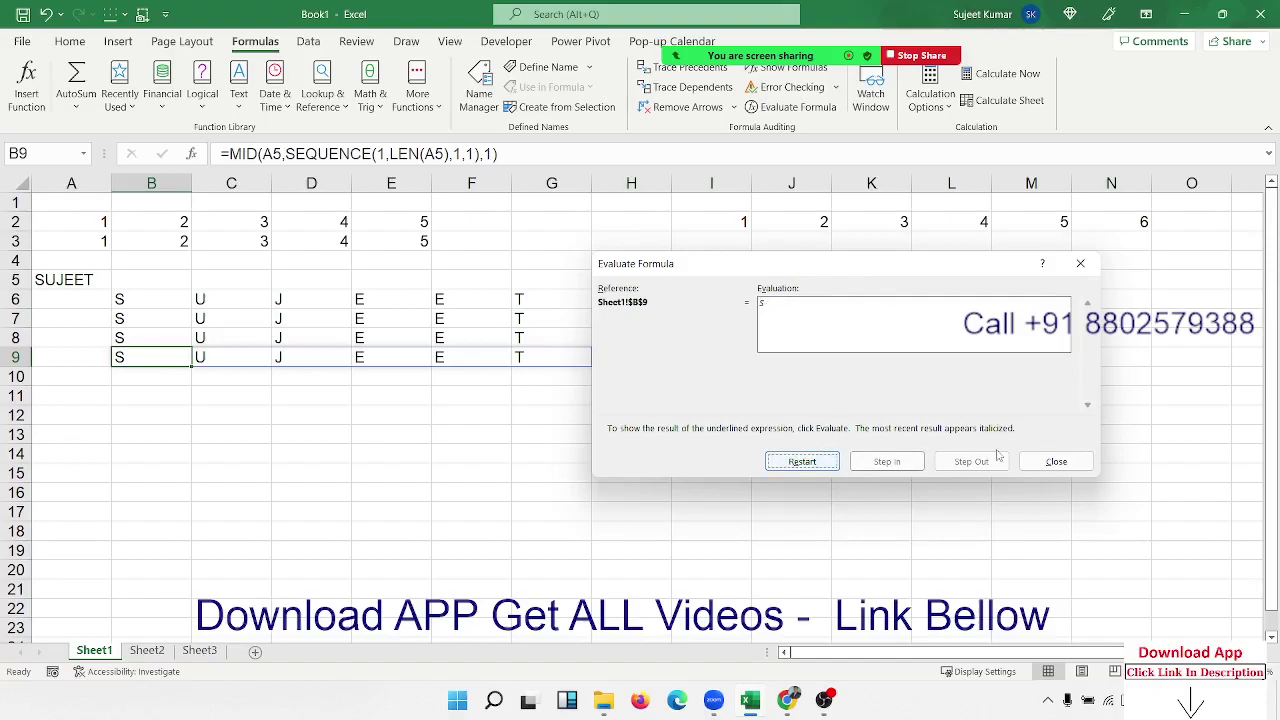
{"action": "left_click", "coordinate": [1055, 461]}
{"action": "double_click", "coordinate": [166, 331]}
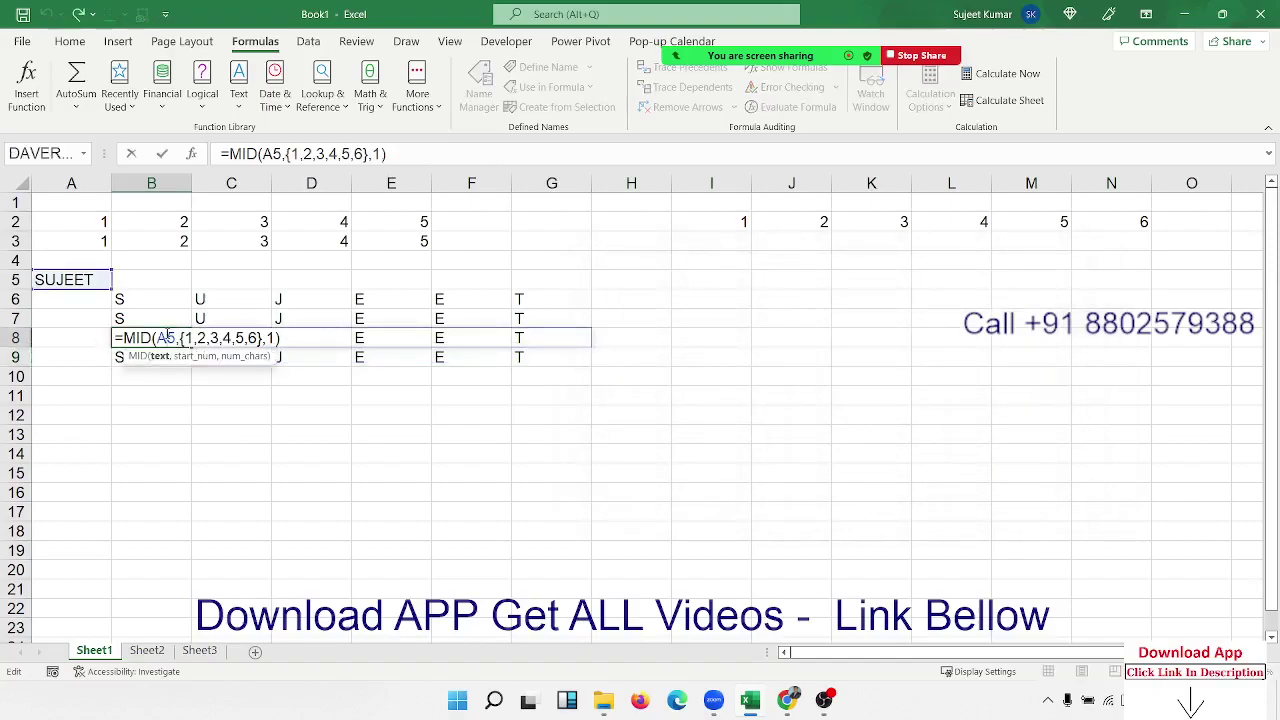
{"action": "left_click_drag", "start_coordinate": [183, 338], "coordinate": [265, 338]}
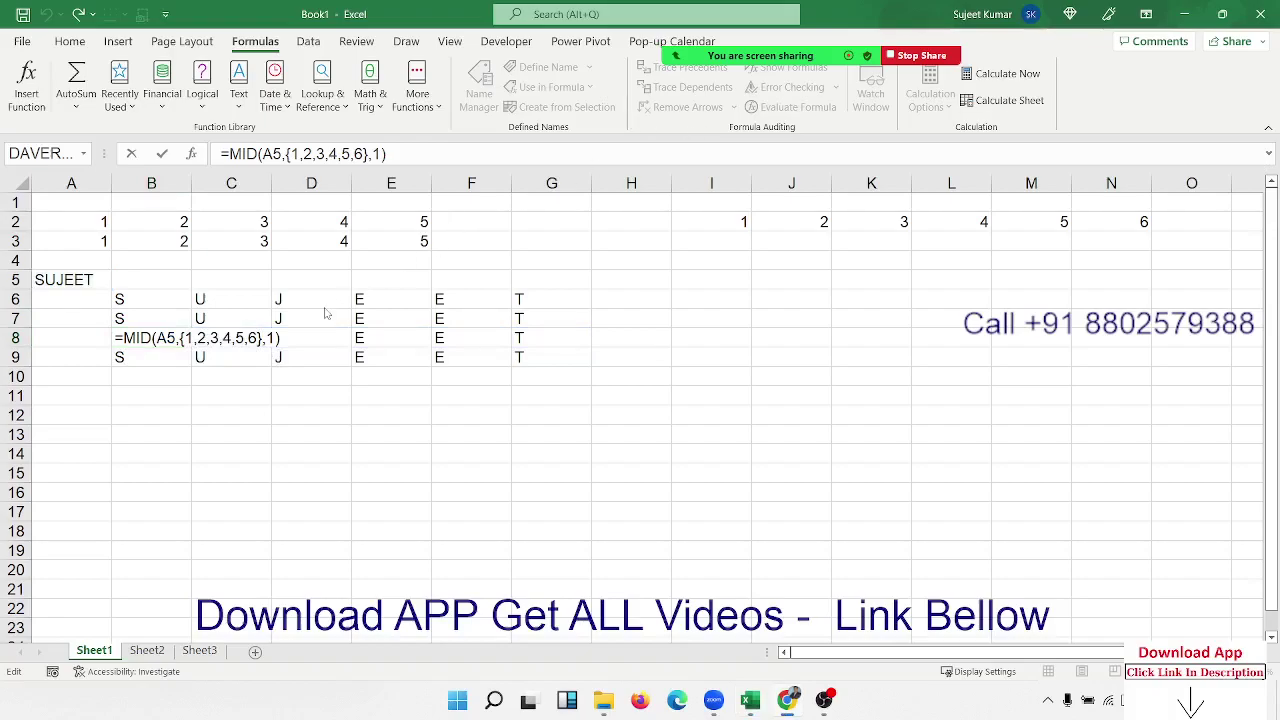
{"action": "key", "text": "ctrl+Return"}
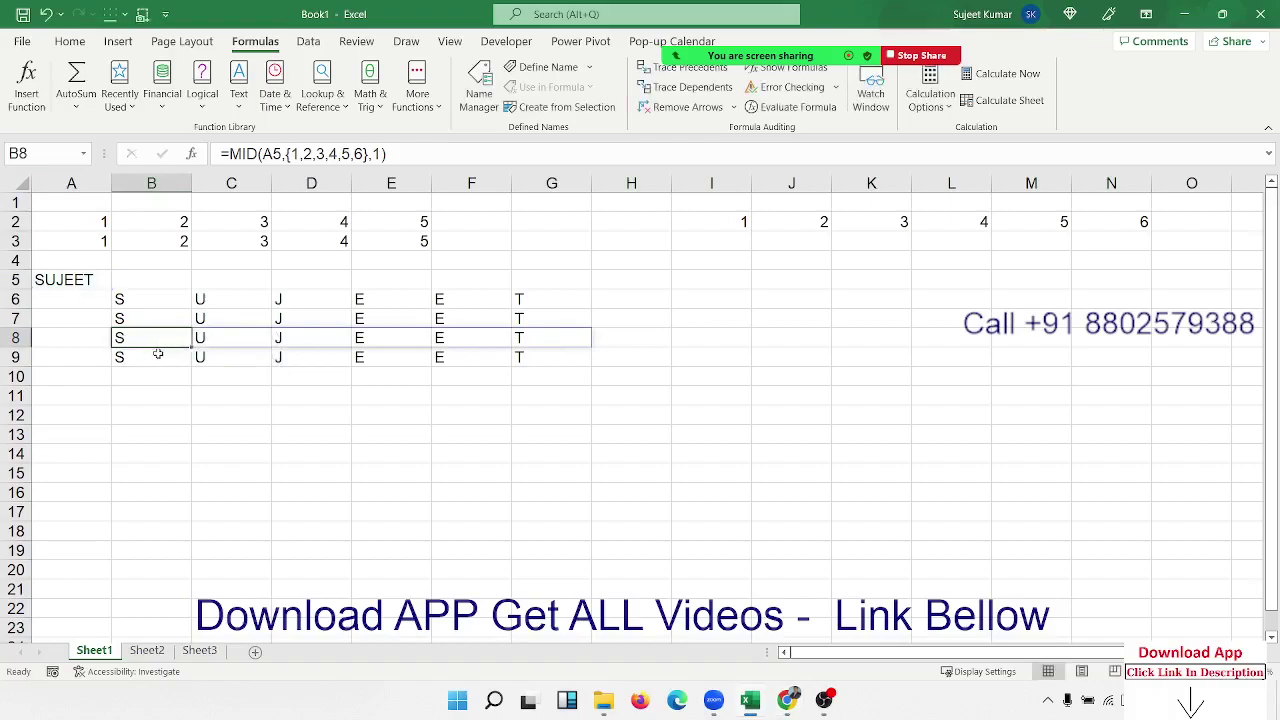
{"action": "left_click", "coordinate": [155, 355]}
{"action": "double_click", "coordinate": [155, 355]}
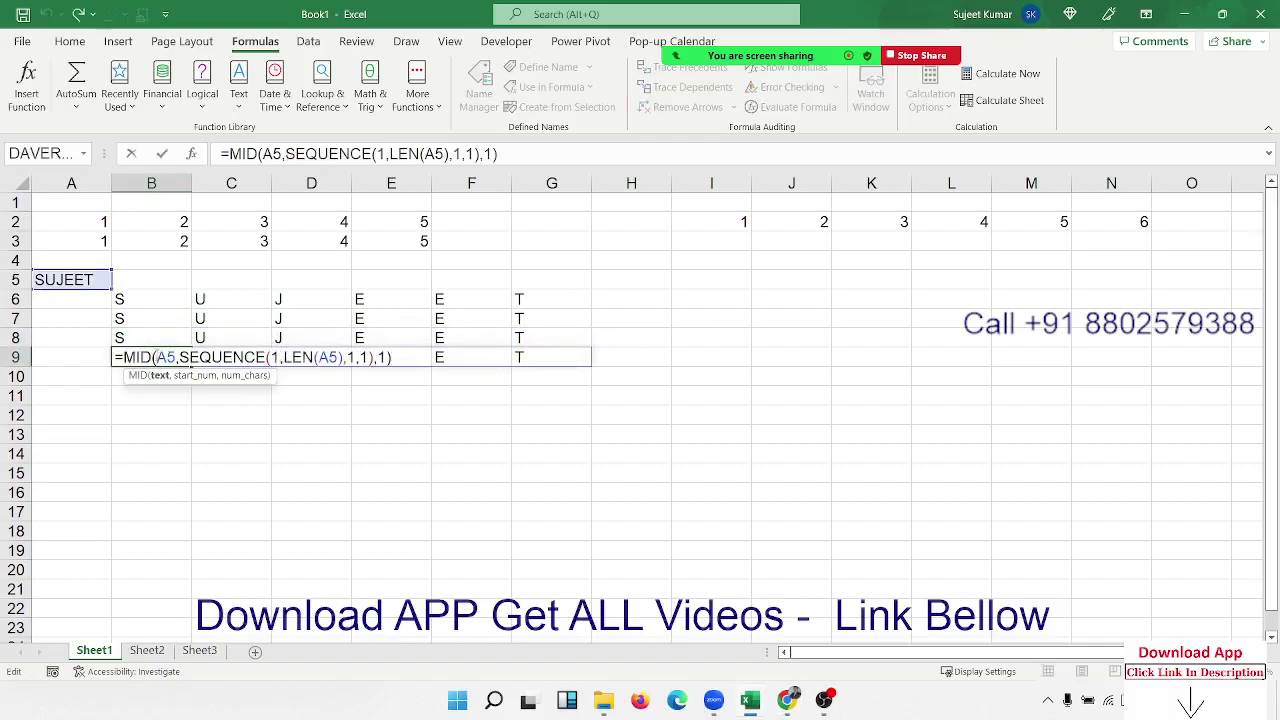
{"action": "key", "text": "ctrl+Return"}
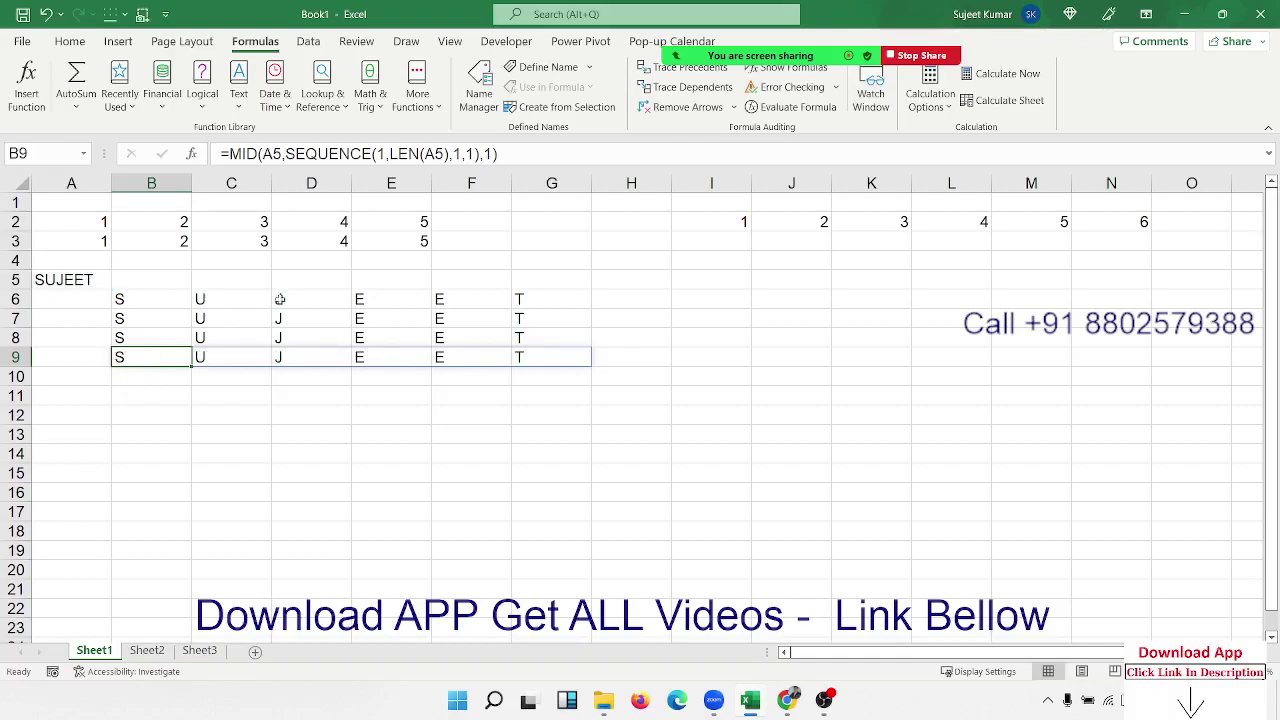
Change I2 to =SEQUENCE(2,6,1,1) so the numbers 1 to 12 spill across I2:N3
{"action": "left_click", "coordinate": [737, 214]}
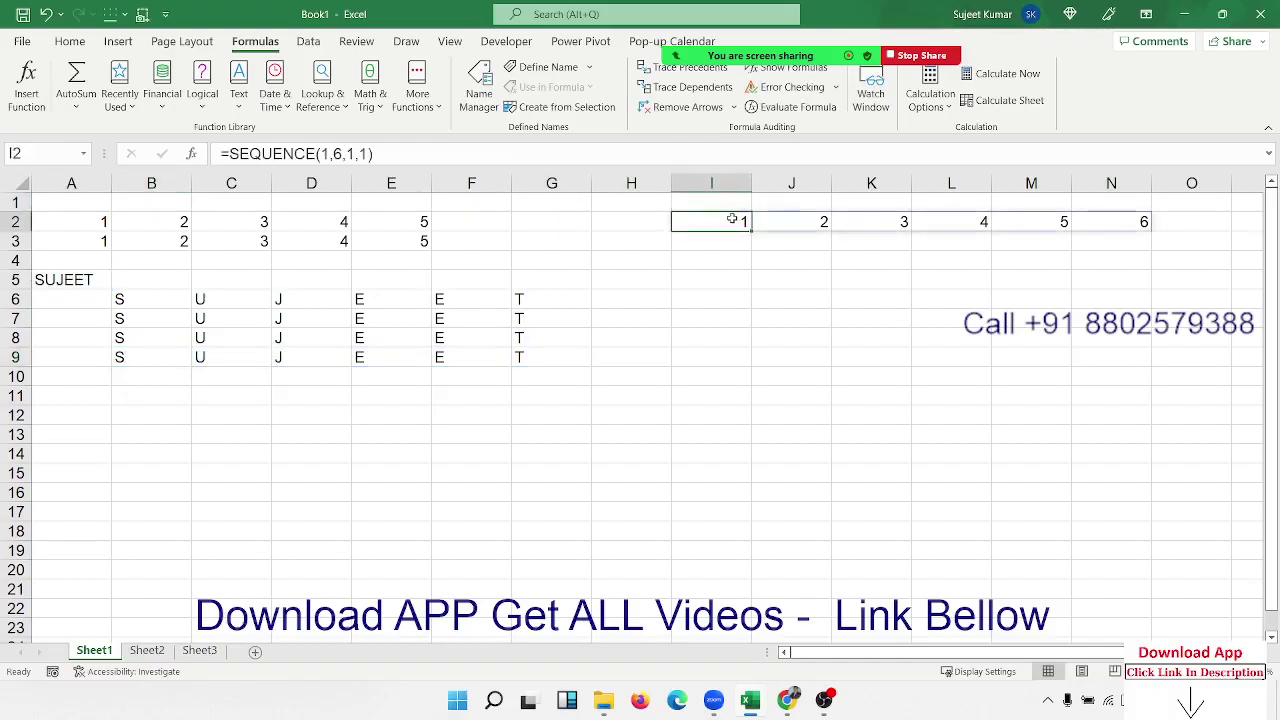
{"action": "double_click", "coordinate": [738, 216]}
{"action": "left_click", "coordinate": [776, 222]}
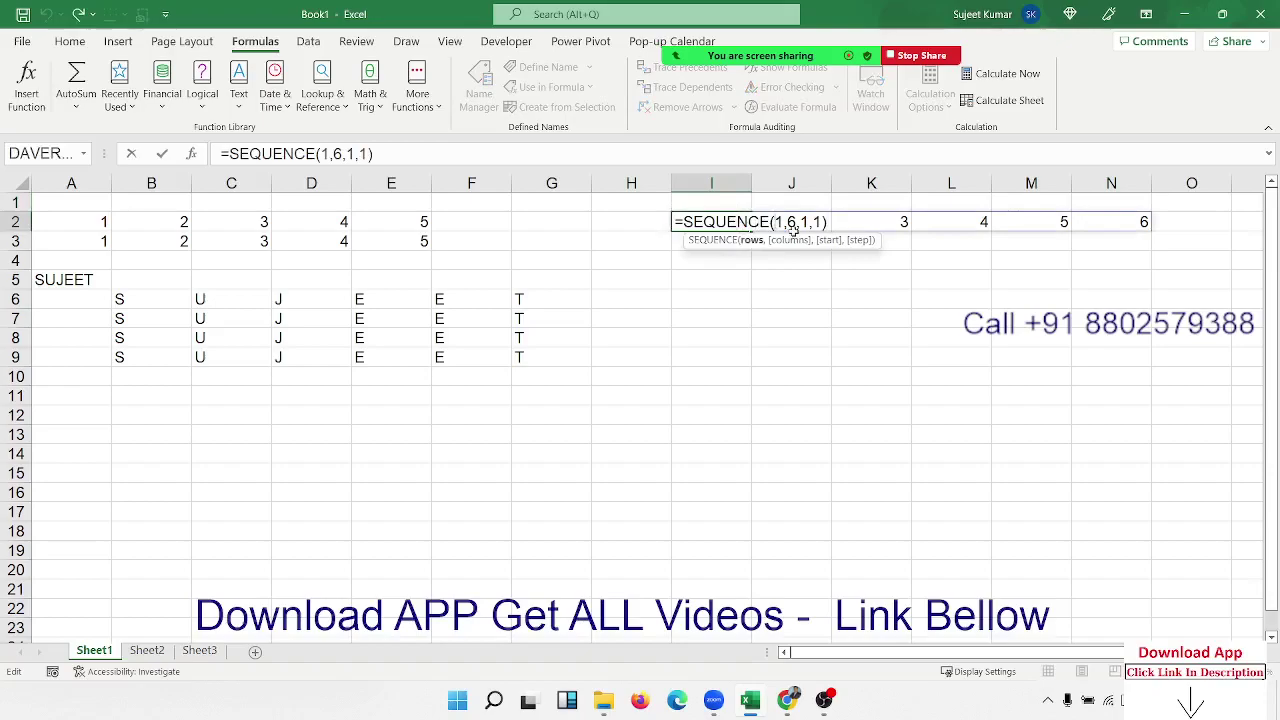
{"action": "key", "text": "BackSpace"}
{"action": "type", "text": "2"}
{"action": "key", "text": "ctrl+Return"}
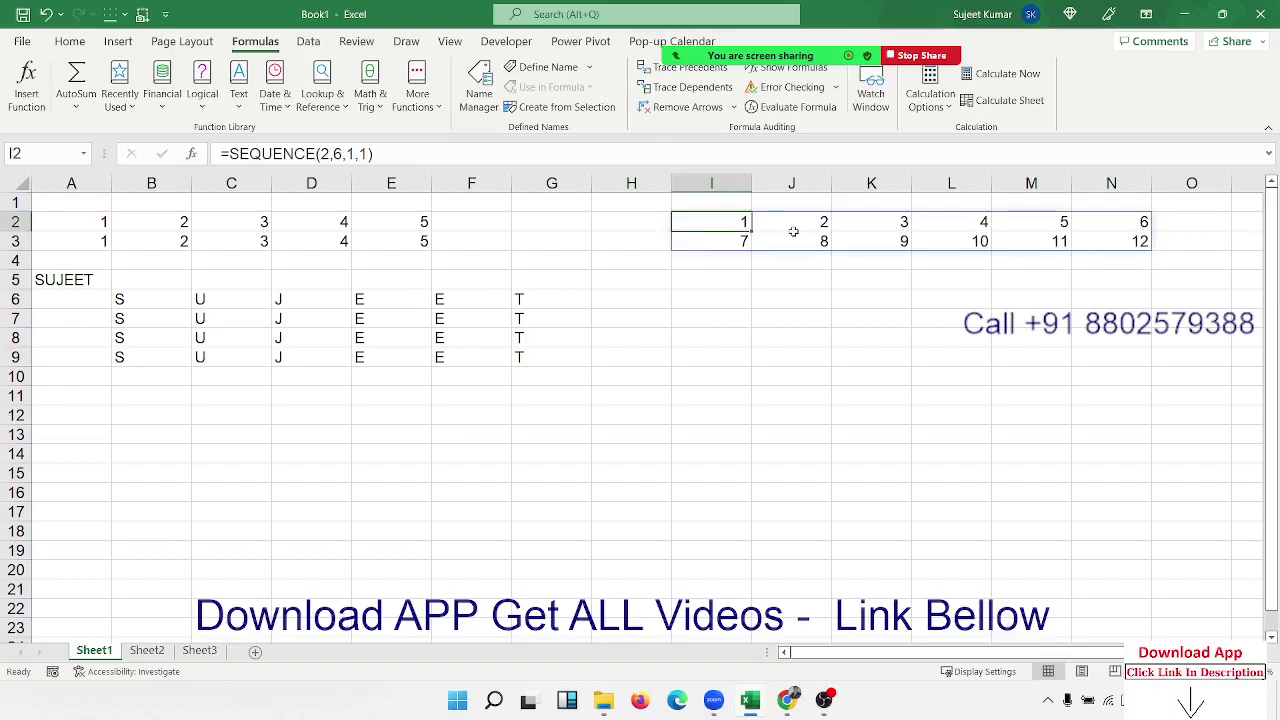
{"action": "key", "text": "Right"}
{"action": "key", "text": "Right"}
{"action": "key", "text": "Right"}
{"action": "key", "text": "Right"}
{"action": "key", "text": "Right"}
{"action": "key", "text": "Down"}
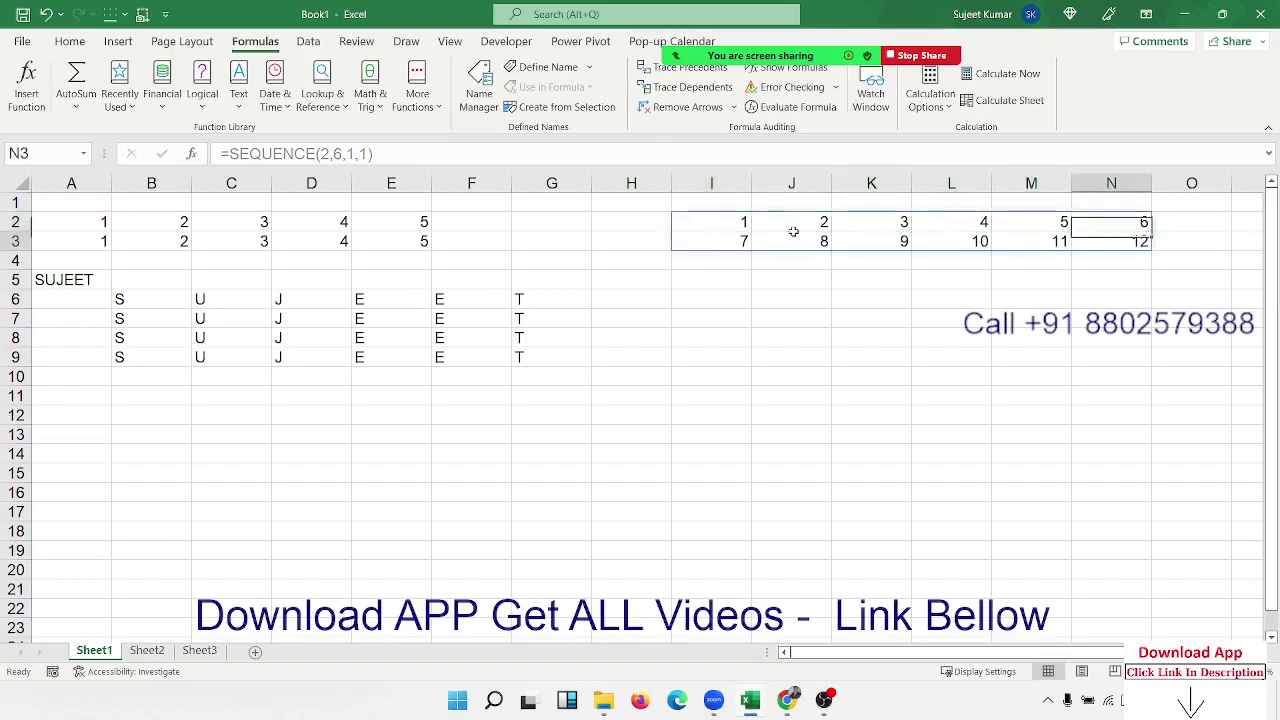
{"action": "key", "text": "Left"}
{"action": "key", "text": "Left"}
{"action": "key", "text": "Left"}
{"action": "key", "text": "Left"}
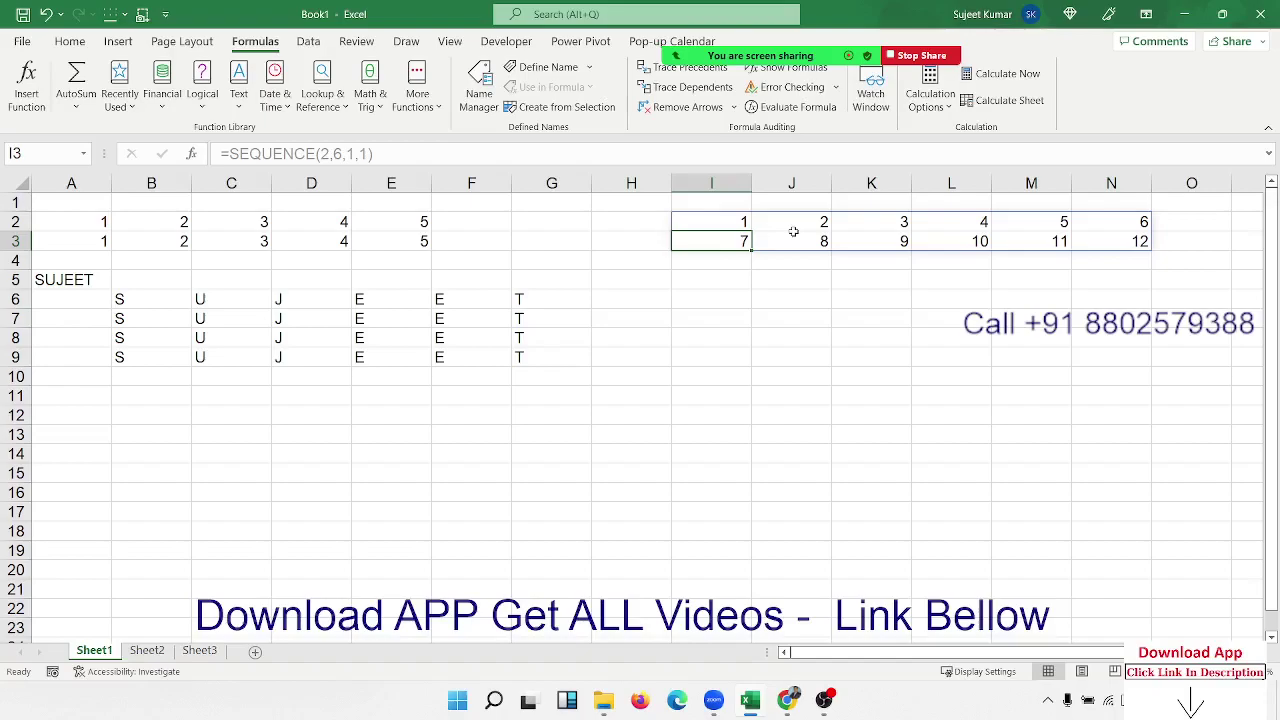
{"action": "key", "text": "Up"}
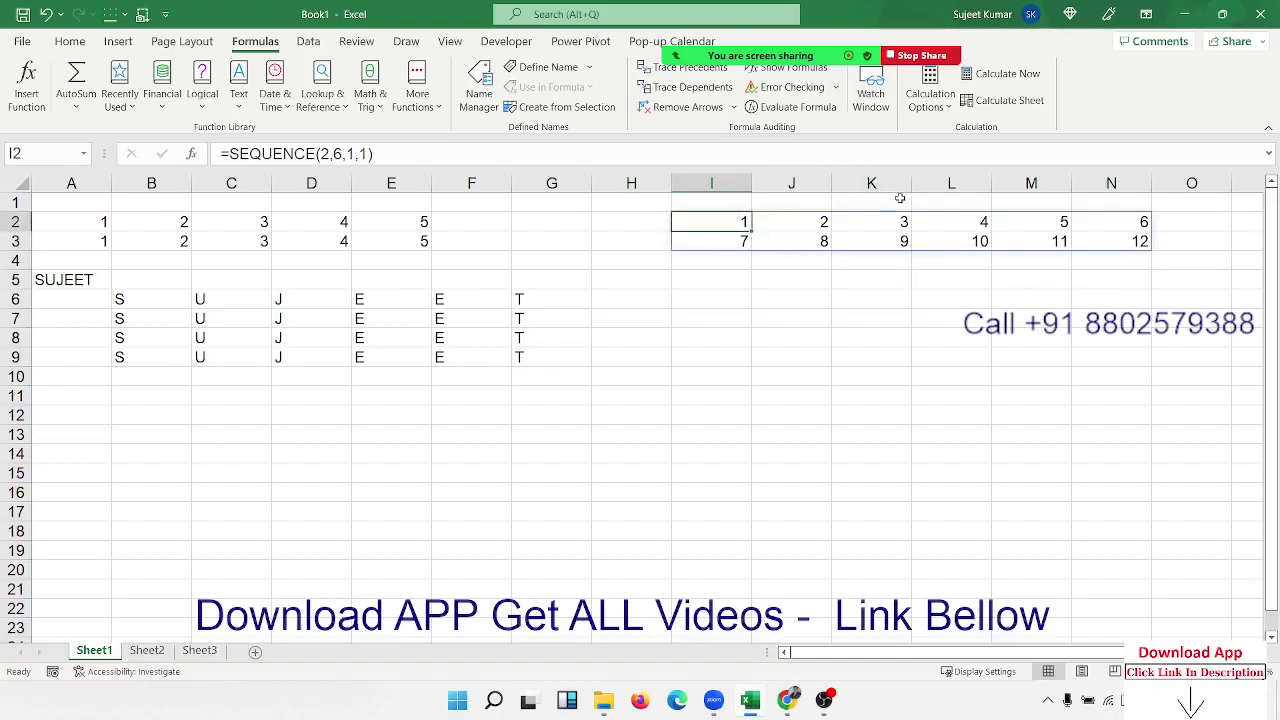
{"action": "left_click", "coordinate": [154, 357]}
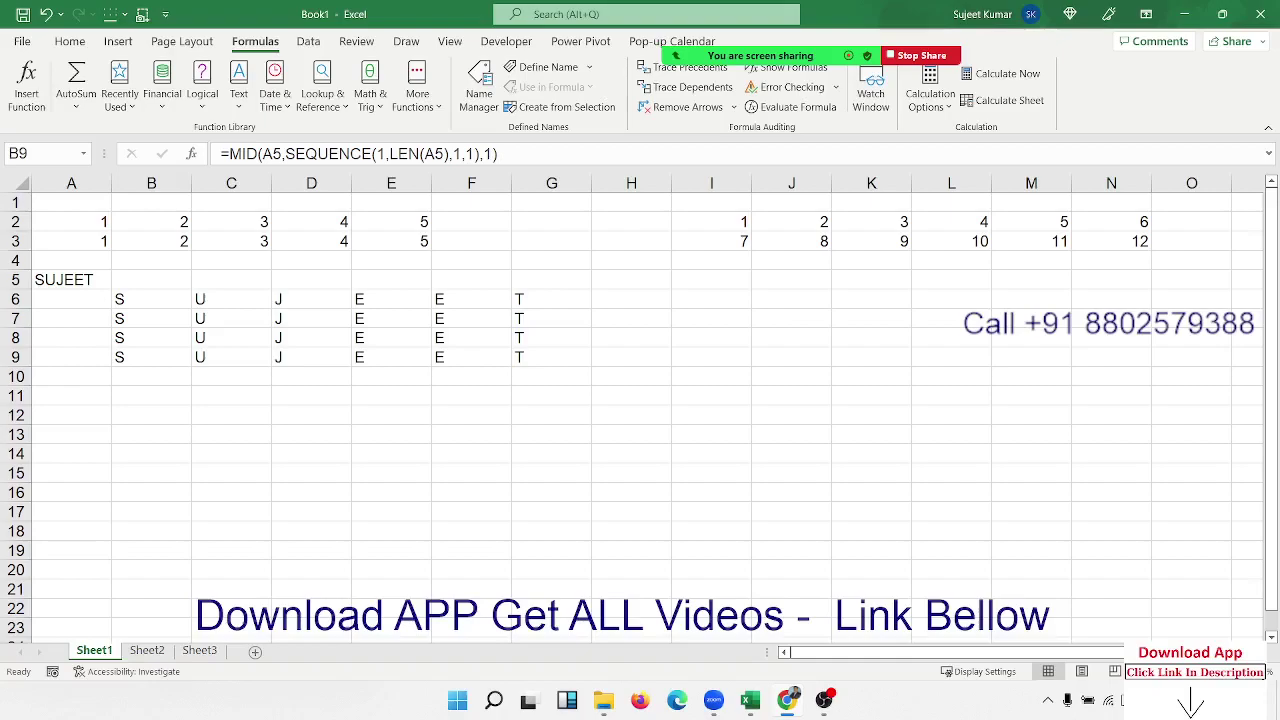
{"action": "left_click", "coordinate": [136, 363]}
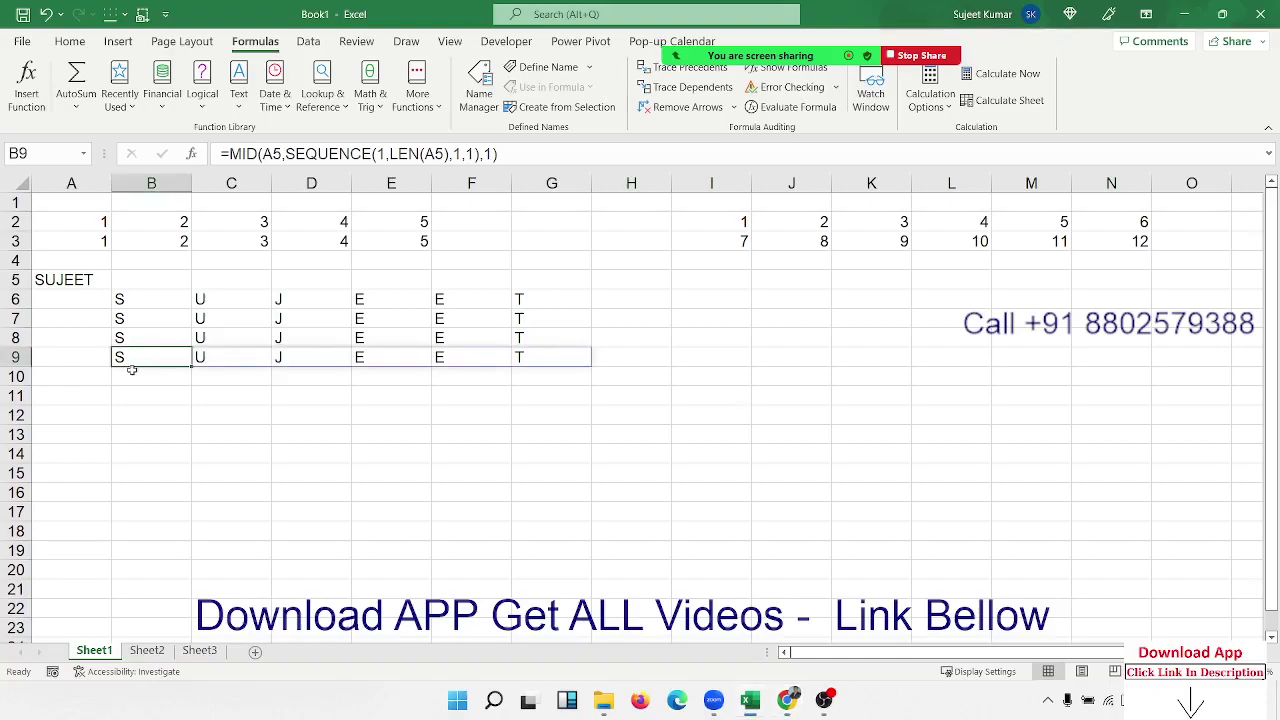
{"action": "left_click", "coordinate": [131, 373]}
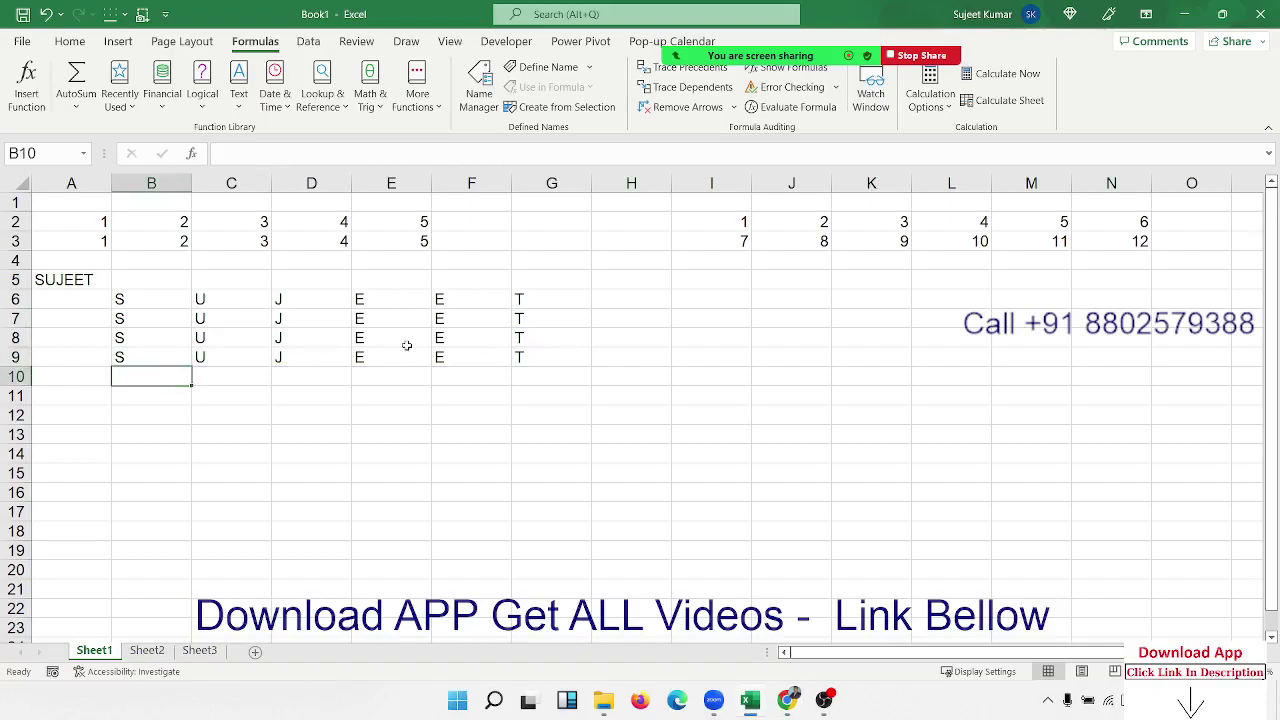
Enter =MID(A5,ROW(1:6),1) in B10 and accept Excel's suggested correction
{"action": "type", "text": "=mid"}
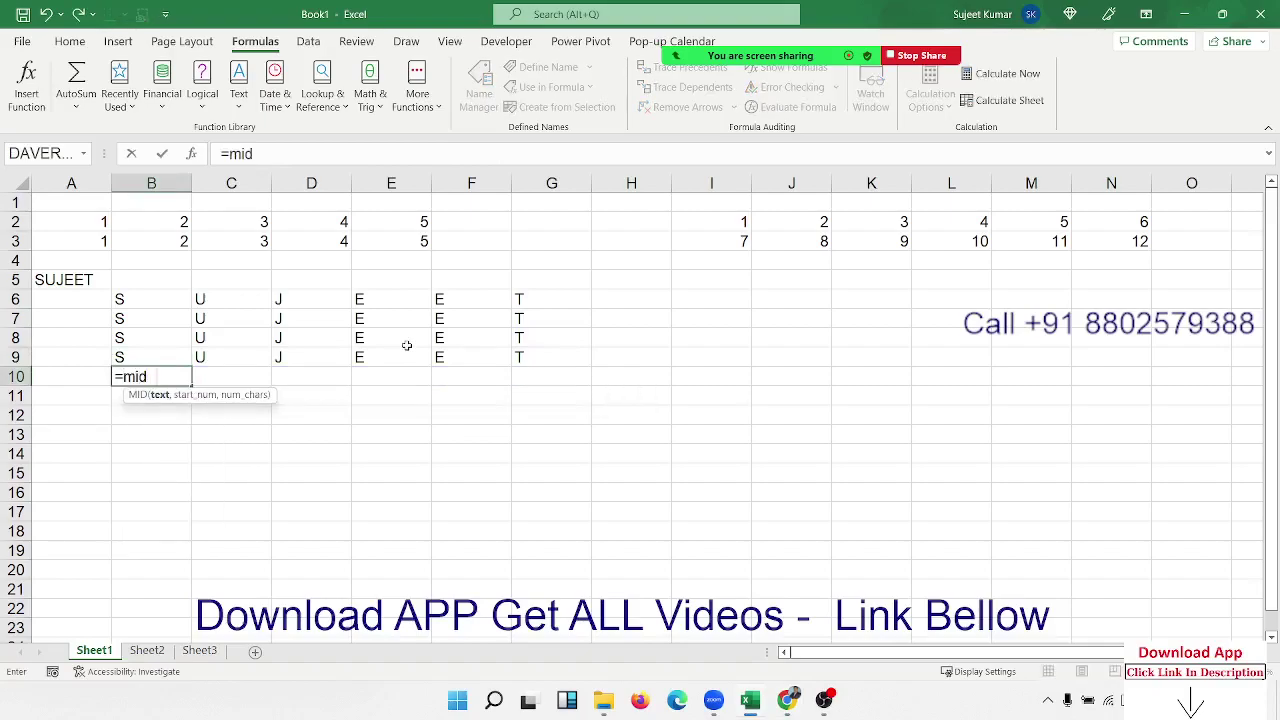
{"action": "type", "text": "("}
{"action": "left_click", "coordinate": [64, 284]}
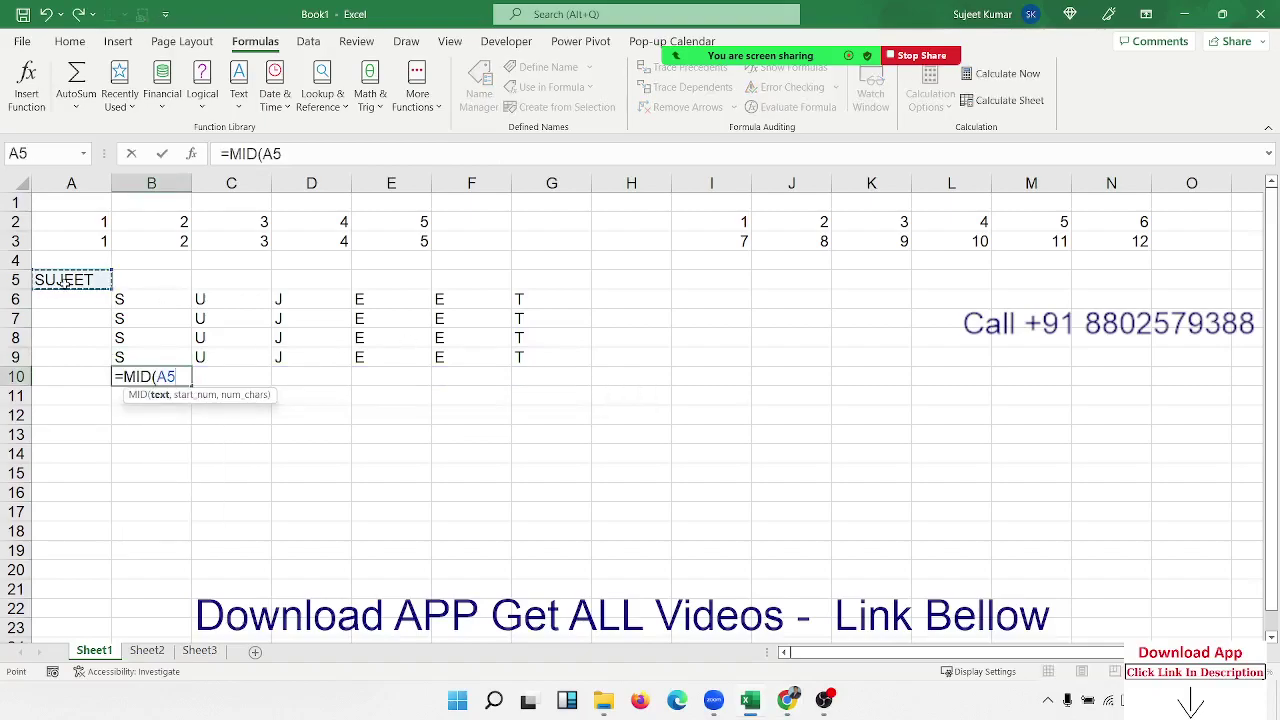
{"action": "type", "text": ","}
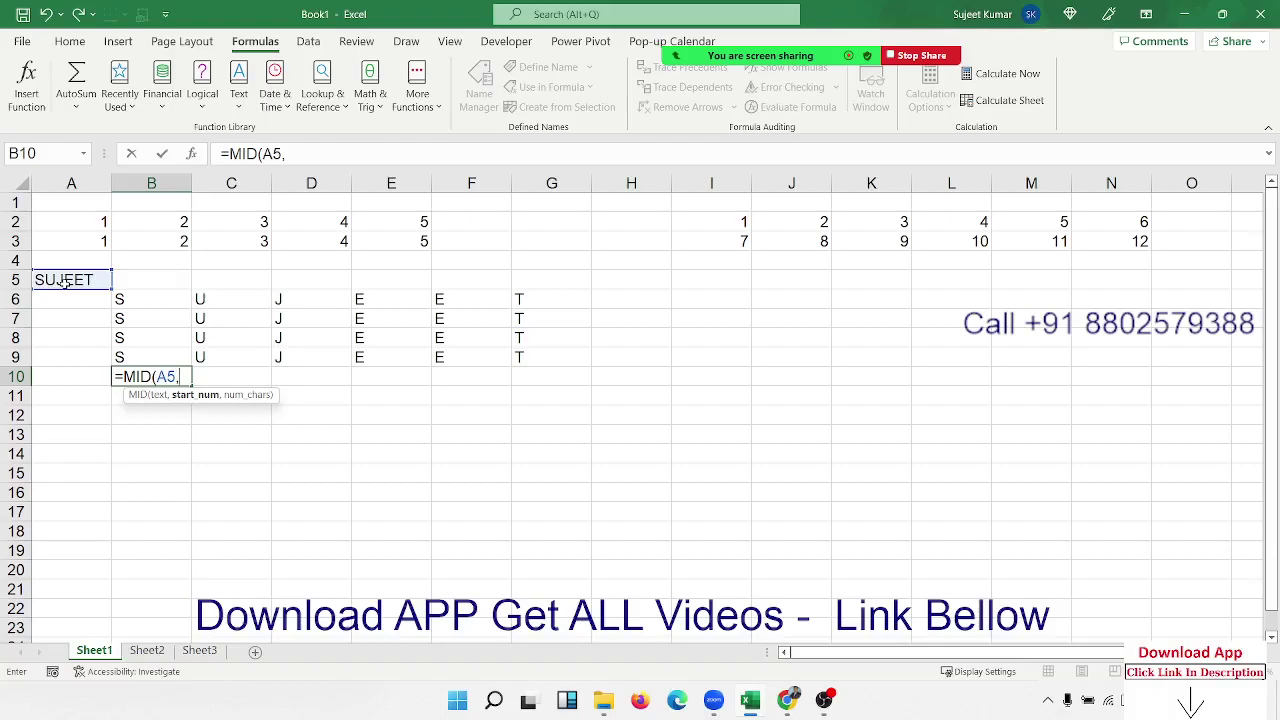
{"action": "type", "text": "ro"}
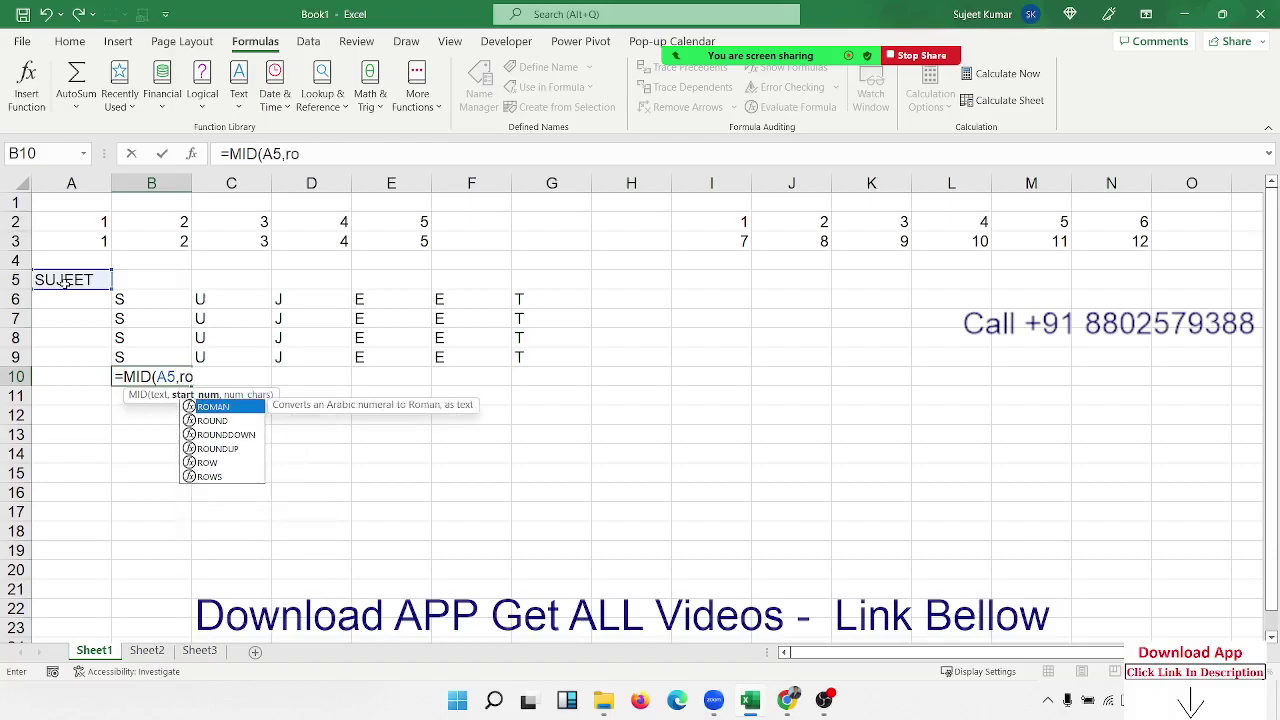
{"action": "type", "text": "w"}
{"action": "key", "text": "Tab"}
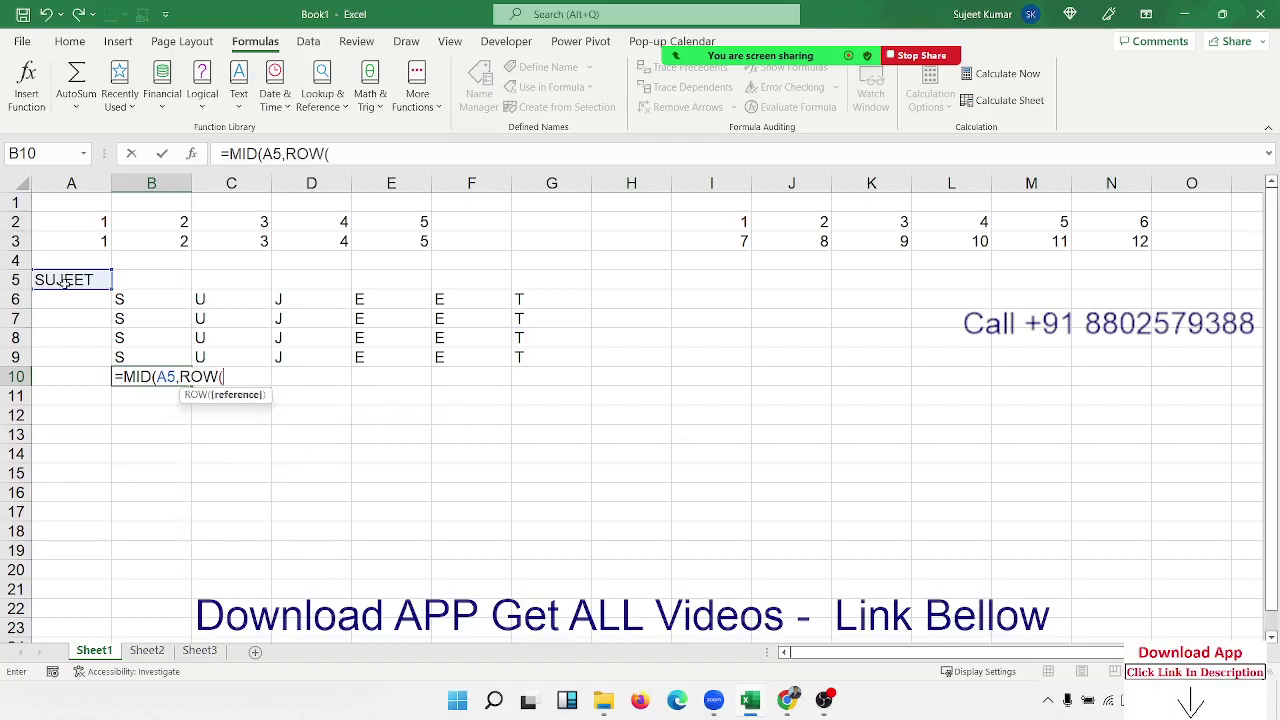
{"action": "type", "text": "1:"}
{"action": "type", "text": "6"}
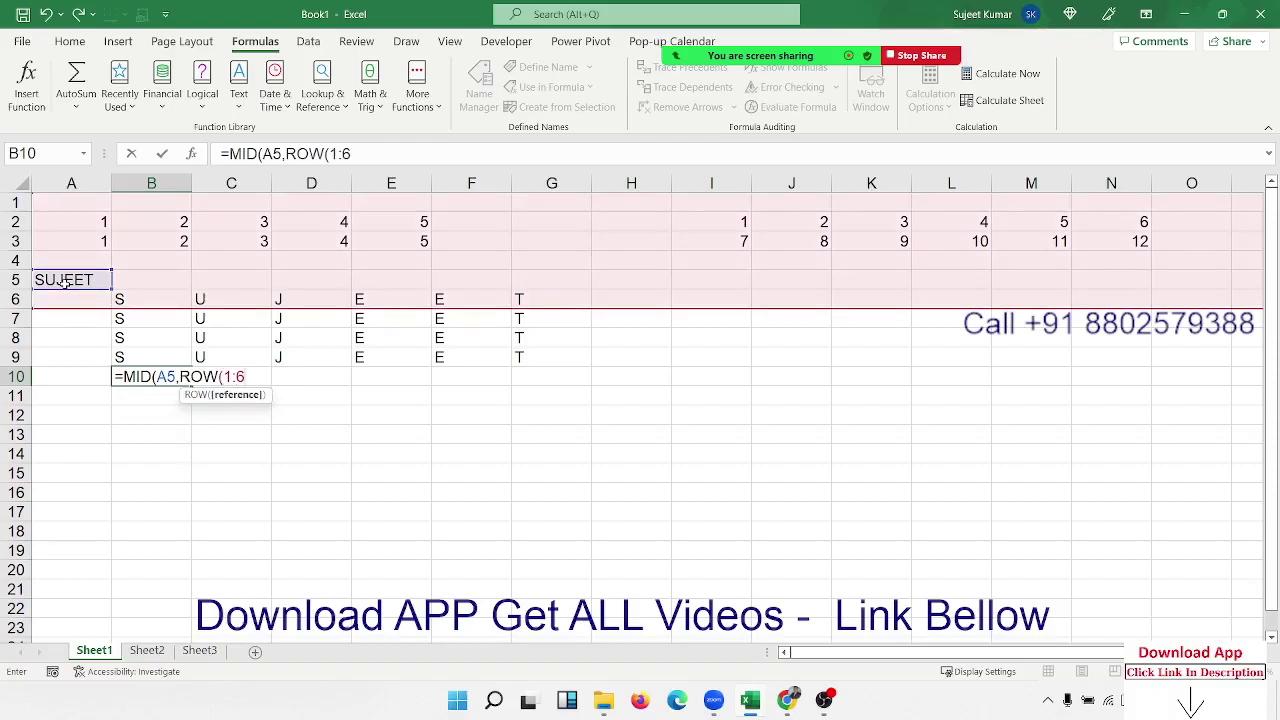
{"action": "type", "text": "\""}
{"action": "key", "text": "BackSpace"}
{"action": "type", "text": "),1"}
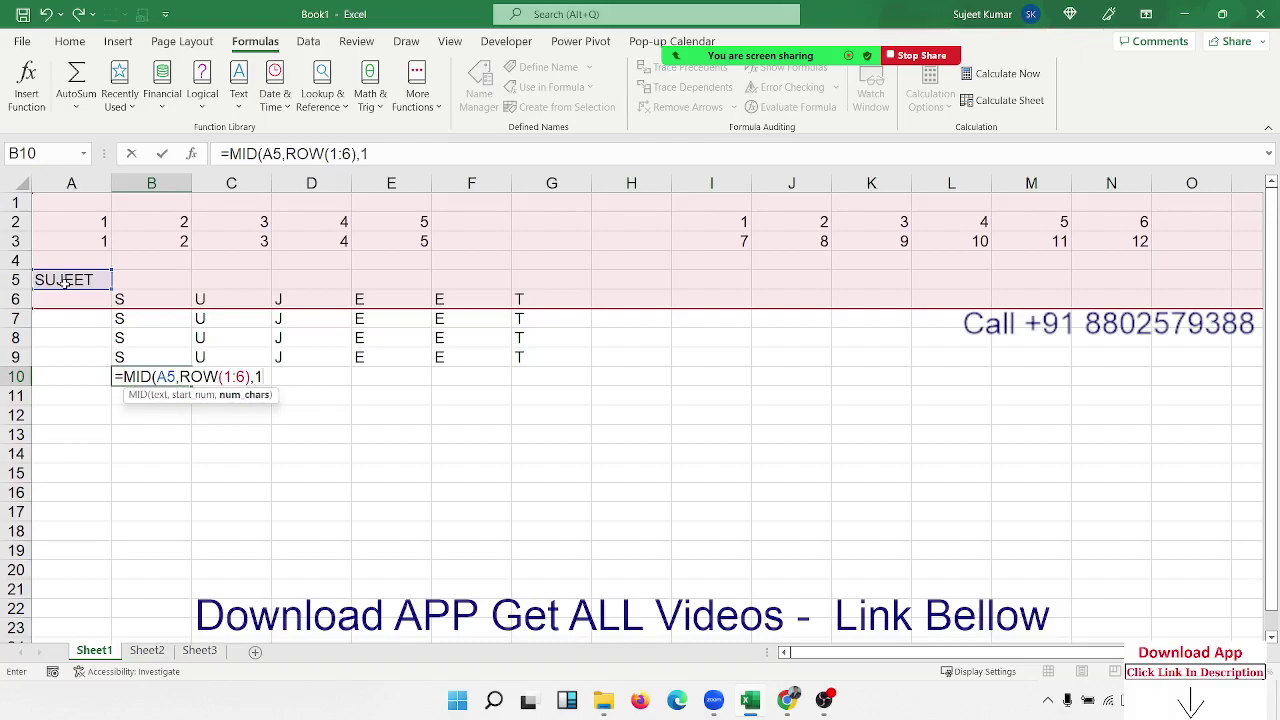
{"action": "key", "text": "Return"}
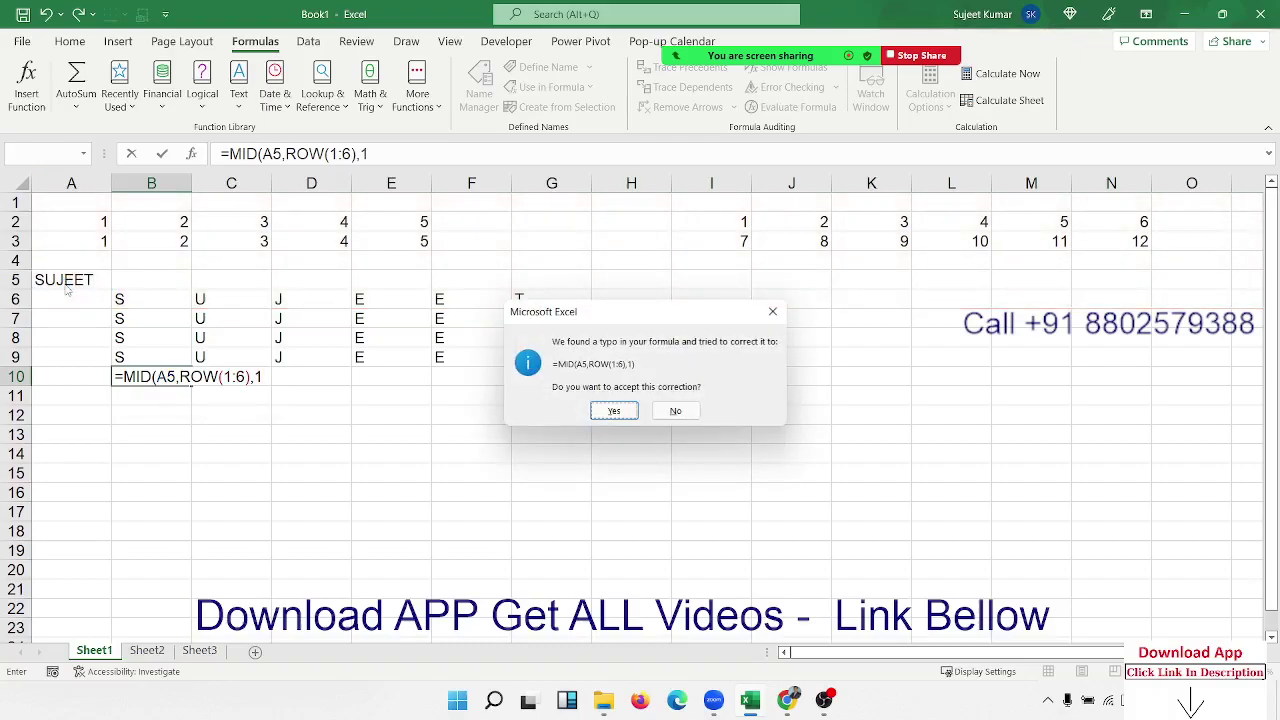
{"action": "key", "text": "Return"}
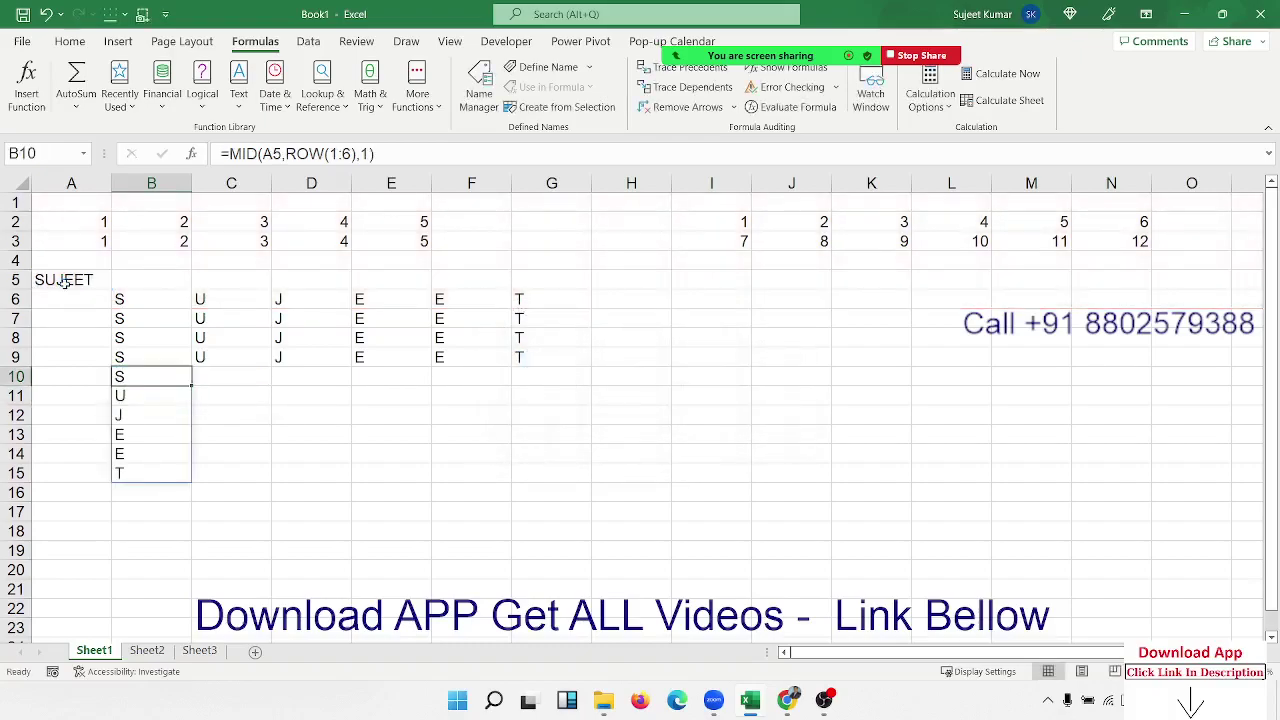
Commit B10's MID(A5,ROW(1:6),1) formula and evaluate it, seeing ROW(1:6) become 1 to 6
{"action": "double_click", "coordinate": [295, 154]}
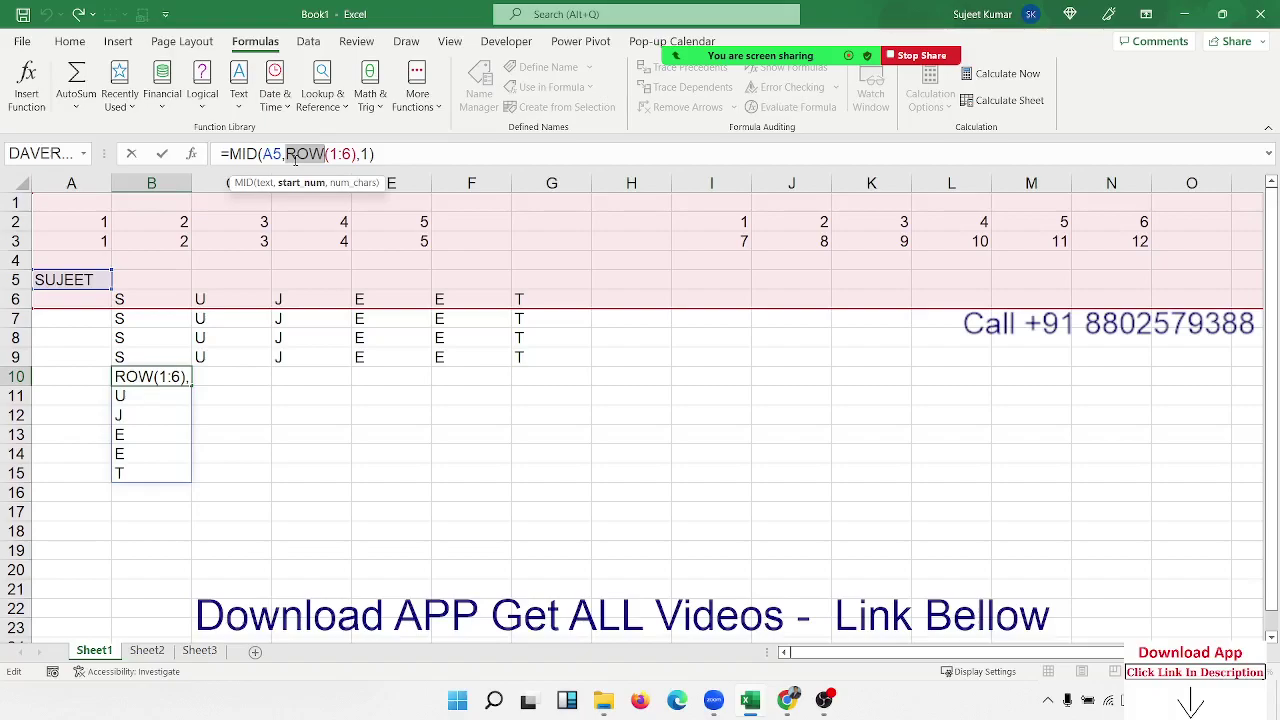
{"action": "key", "text": "ctrl+Return"}
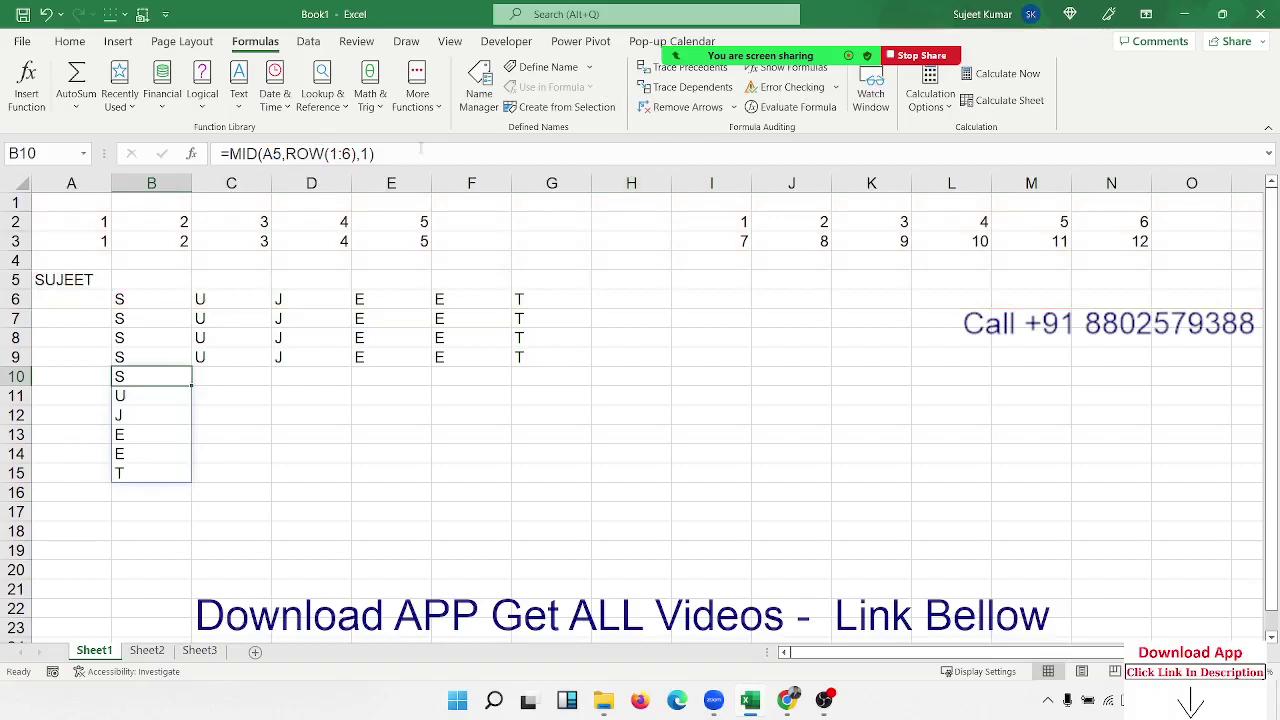
{"action": "left_click", "coordinate": [790, 107]}
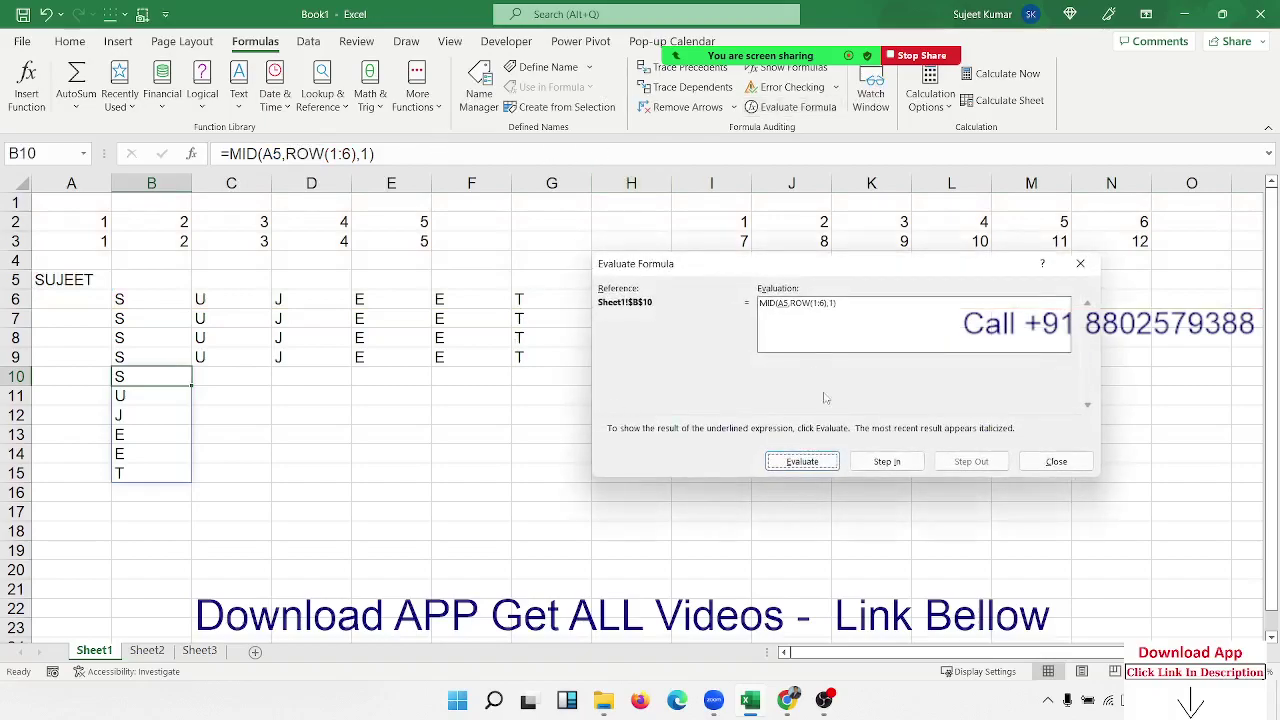
{"action": "left_click", "coordinate": [814, 463]}
{"action": "left_click", "coordinate": [818, 463]}
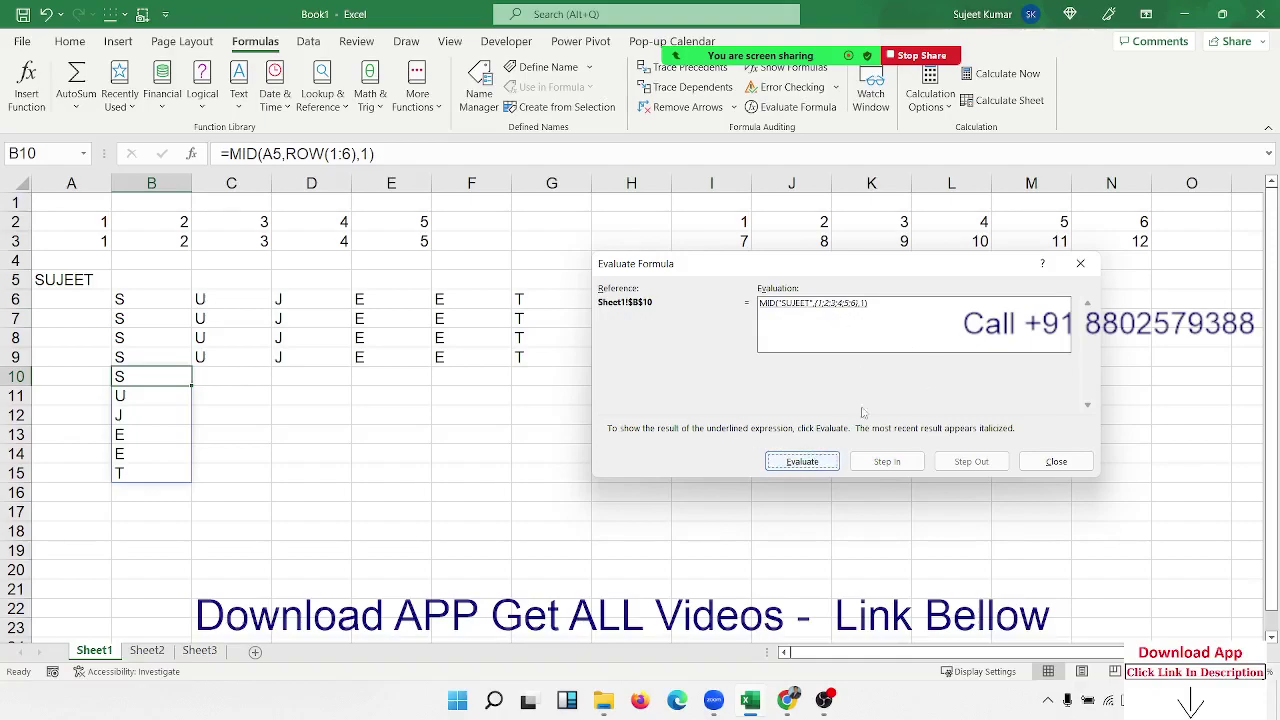
{"action": "left_click", "coordinate": [1056, 461]}
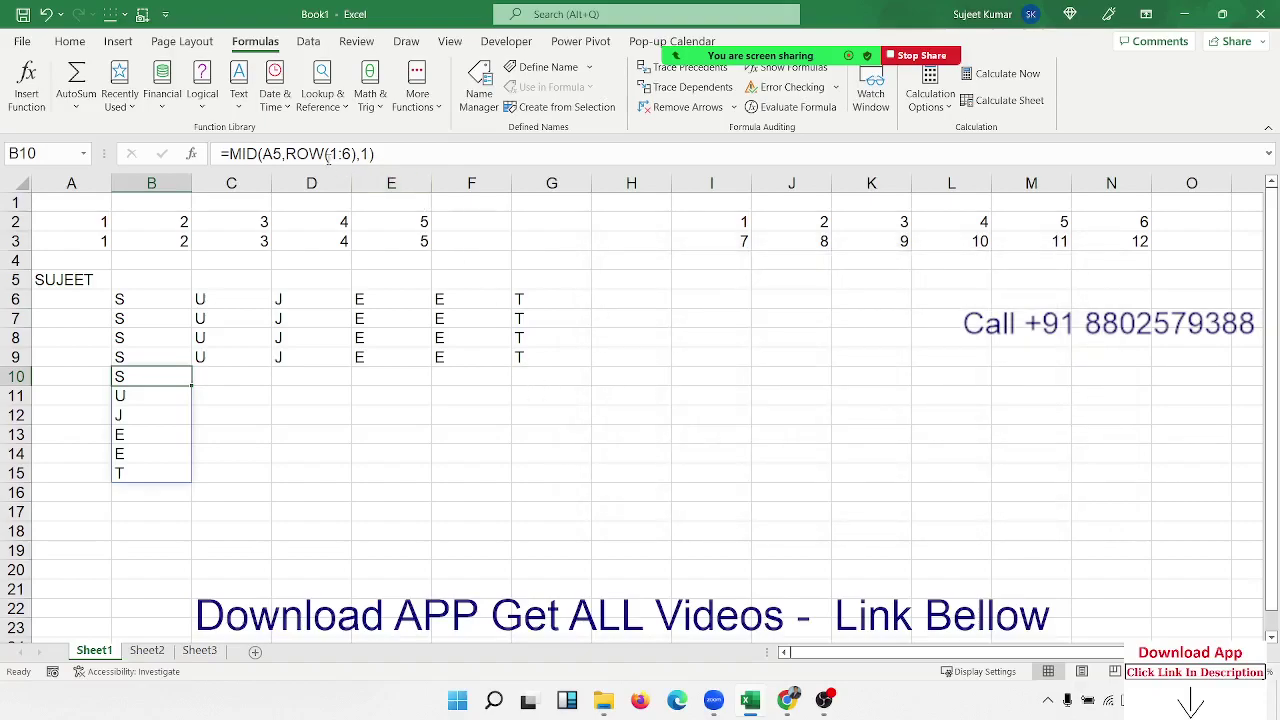
{"action": "left_click", "coordinate": [330, 154]}
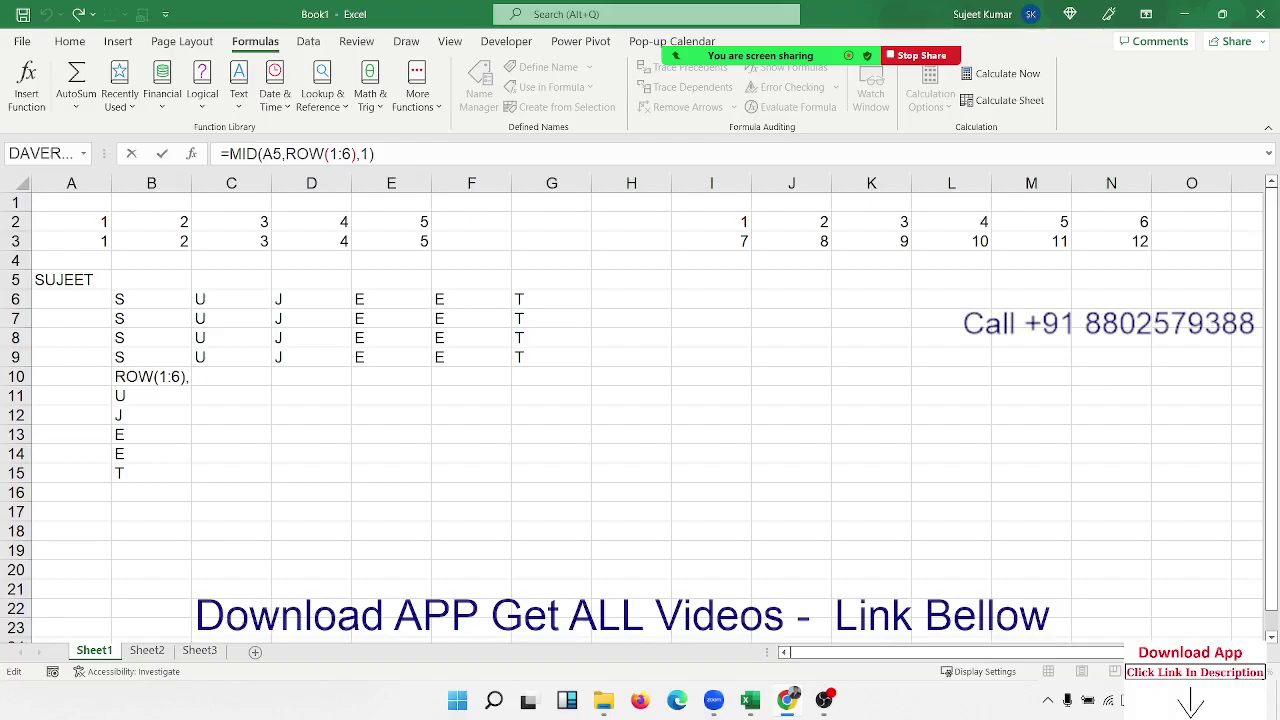
In B10, replace 1:6 inside ROW with "1:"&LEN(A5)
{"action": "left_click", "coordinate": [329, 154]}
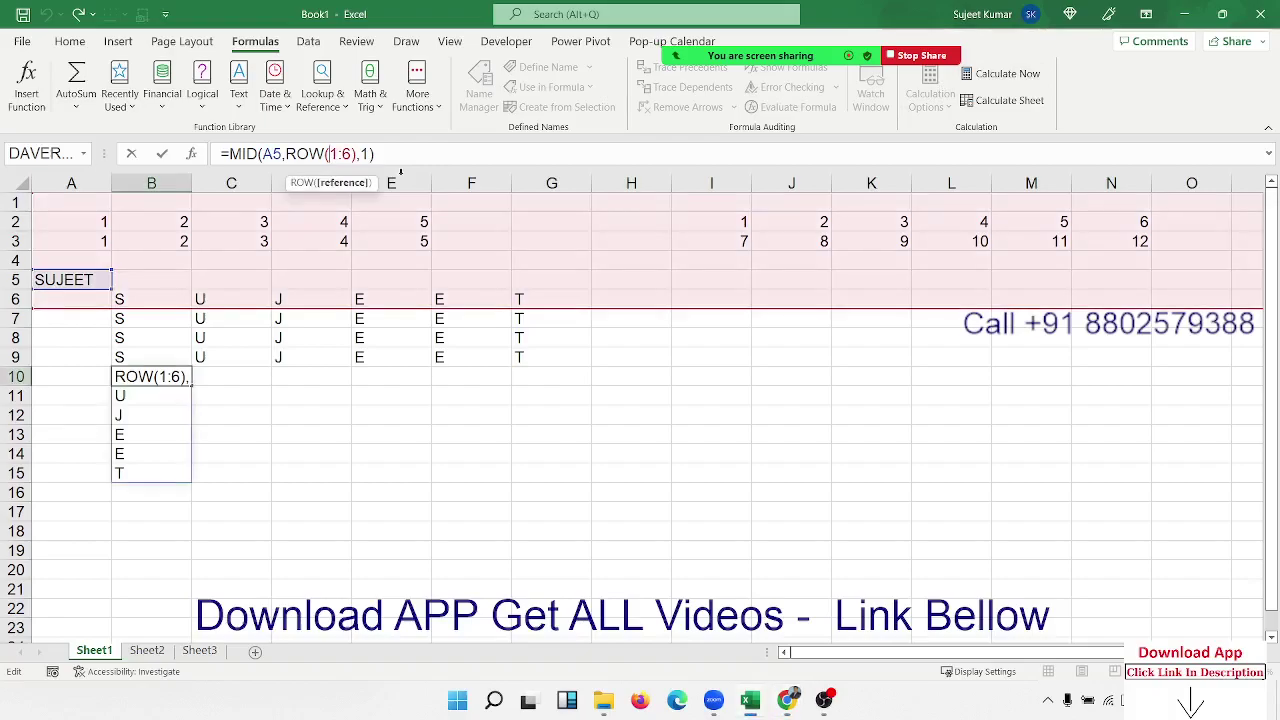
{"action": "type", "text": "\""}
{"action": "key", "text": "Right"}
{"action": "key", "text": "Right"}
{"action": "key", "text": "Right"}
{"action": "type", "text": "\"1:"}
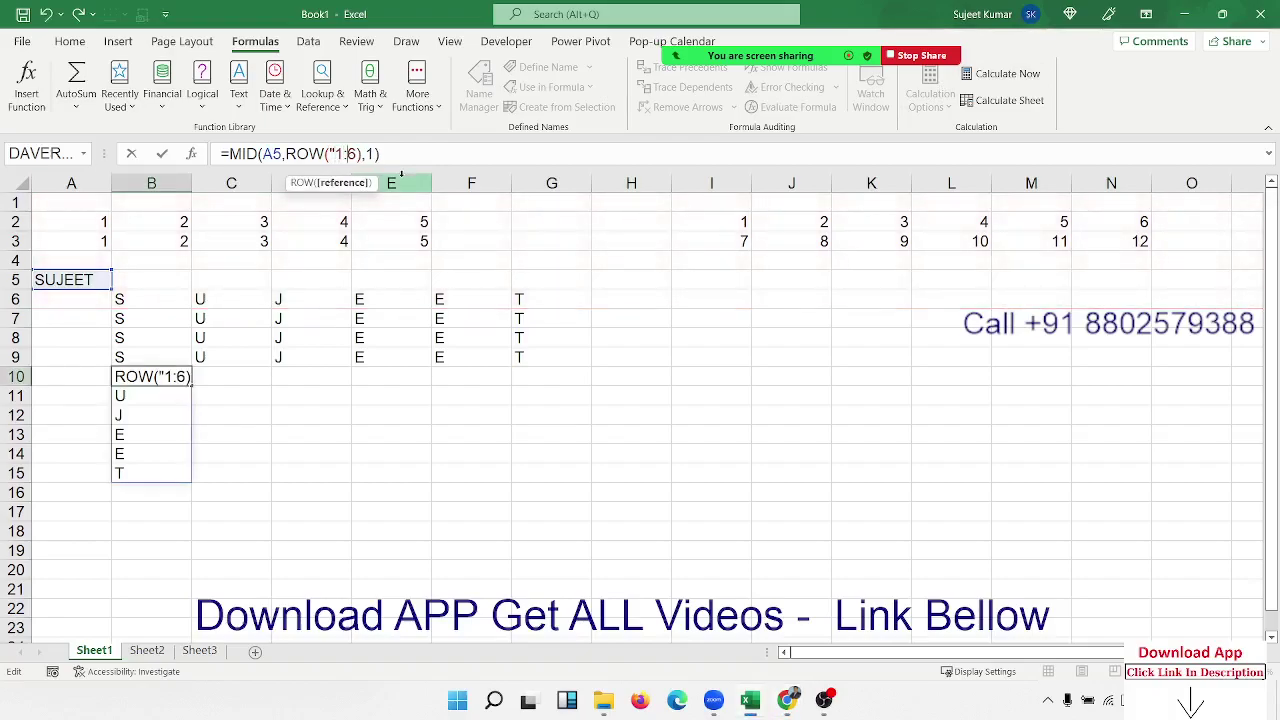
{"action": "type", "text": "\""}
{"action": "key", "text": "Delete"}
{"action": "type", "text": "&"}
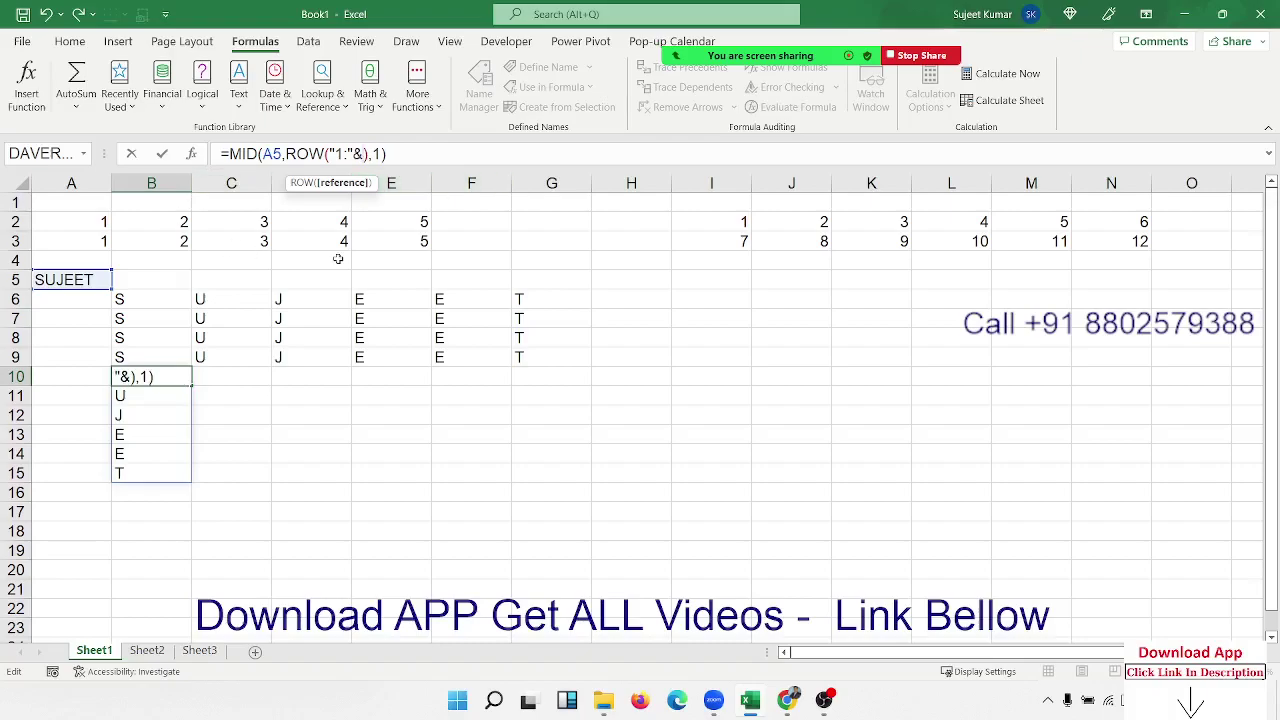
{"action": "type", "text": "LEN("}
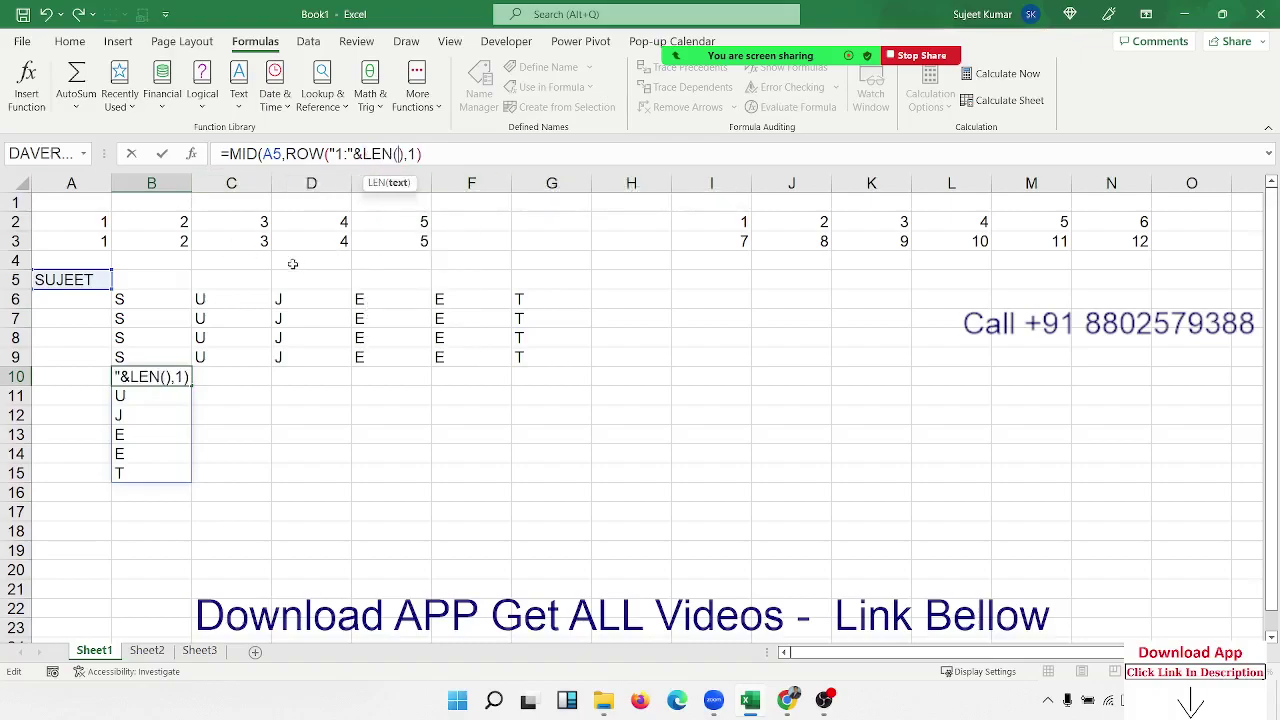
{"action": "left_click", "coordinate": [90, 281]}
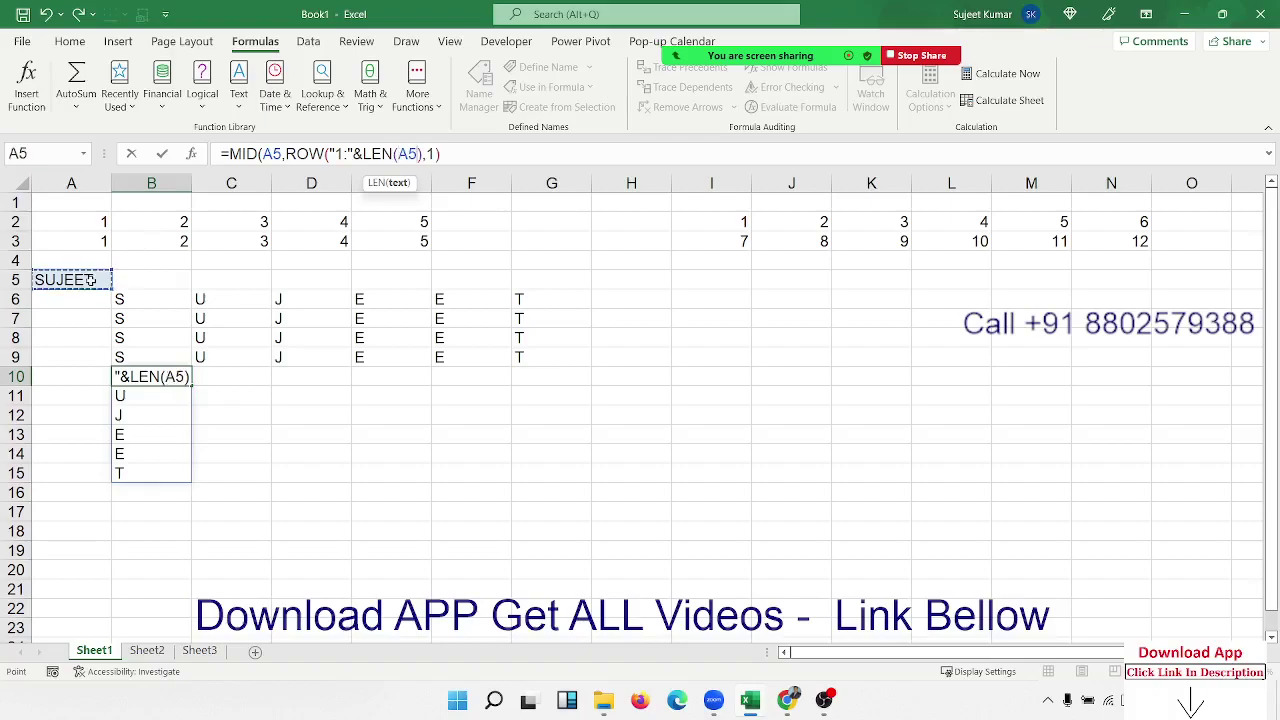
{"action": "type", "text": ")"}
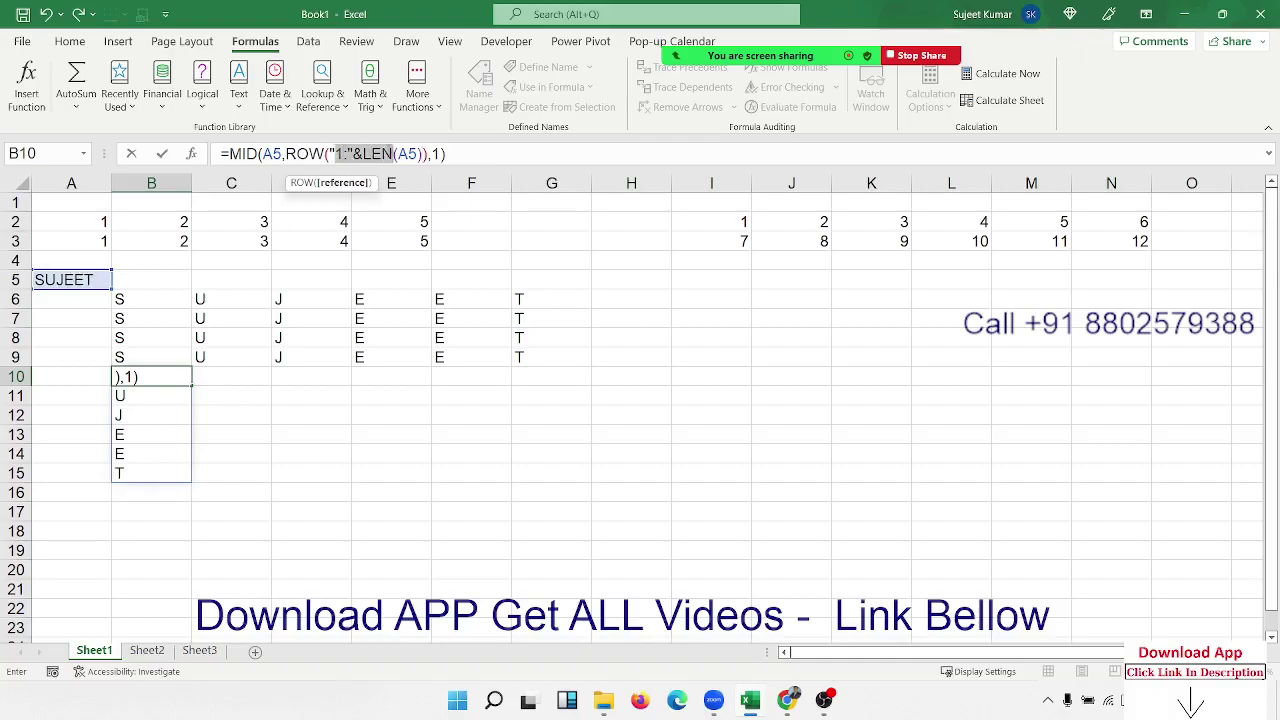
{"action": "key", "text": "Return"}
{"action": "key", "text": "Return"}
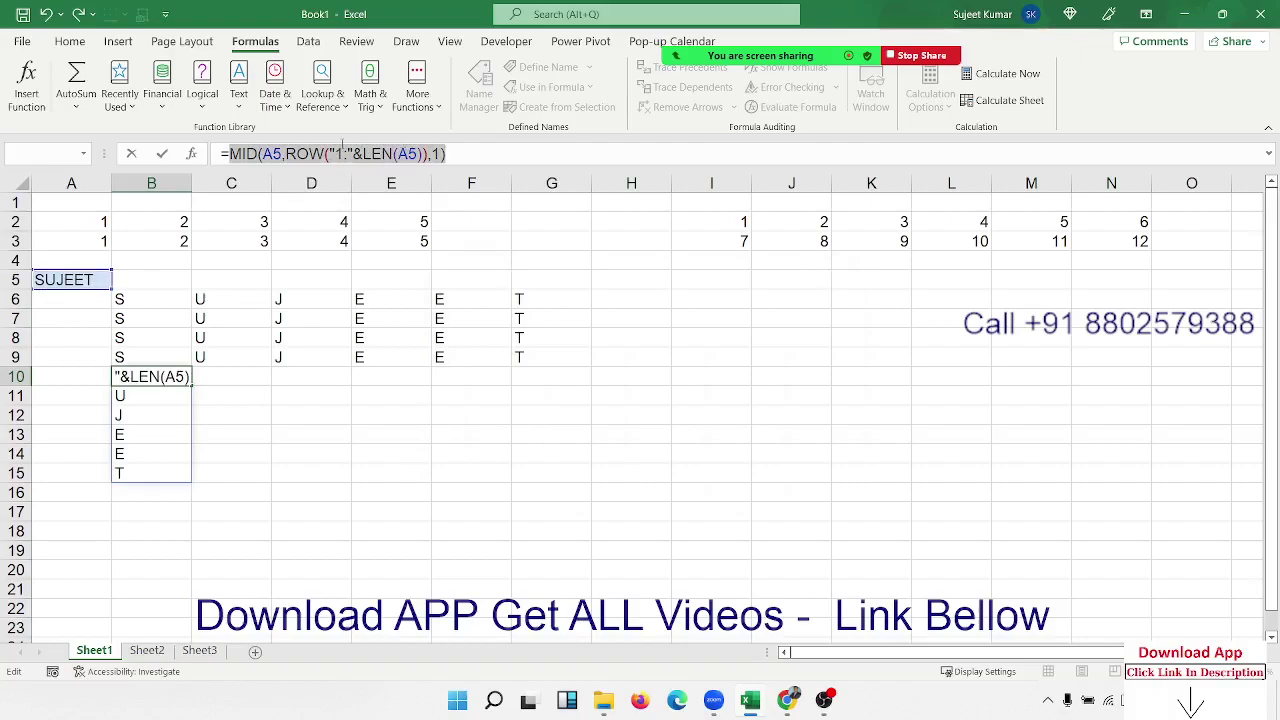
Wrap "1:"&LEN(A5) in INDIRECT to give =MID(A5,ROW(INDIRECT("1:"&LEN(A5))),1)
{"action": "left_click", "coordinate": [340, 155]}
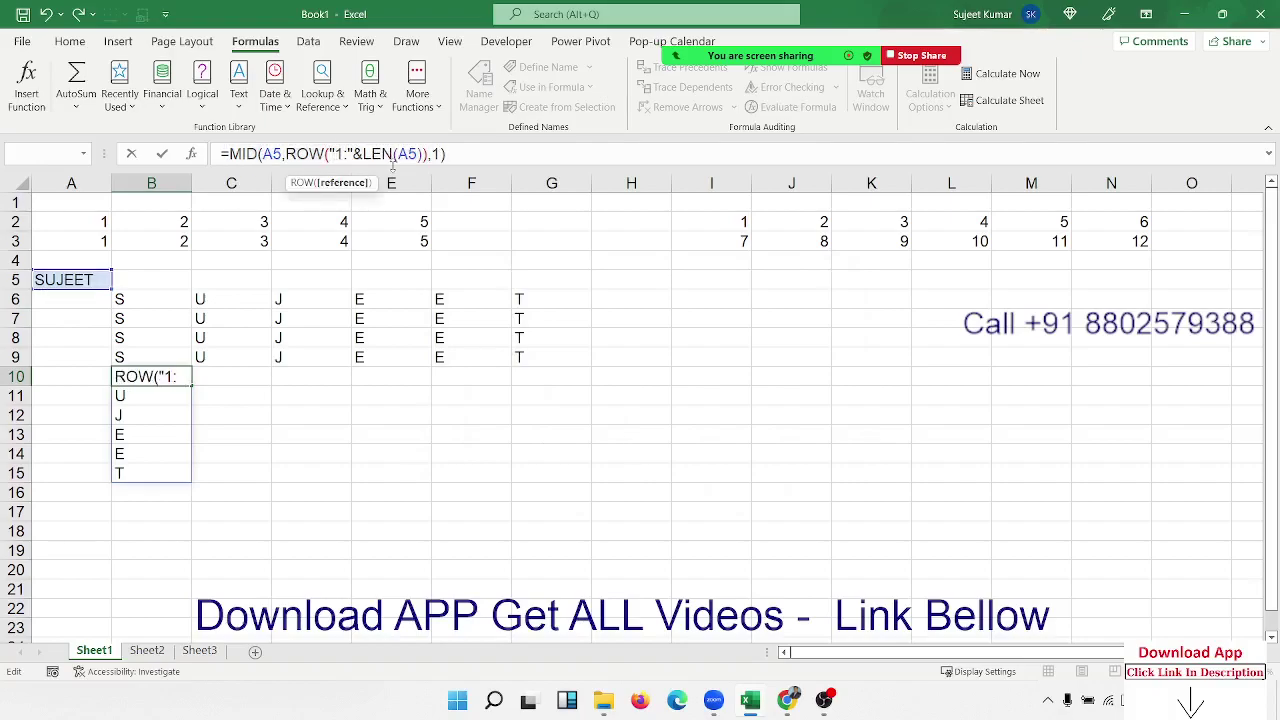
{"action": "type", "text": "ind"}
{"action": "key", "text": "Tab"}
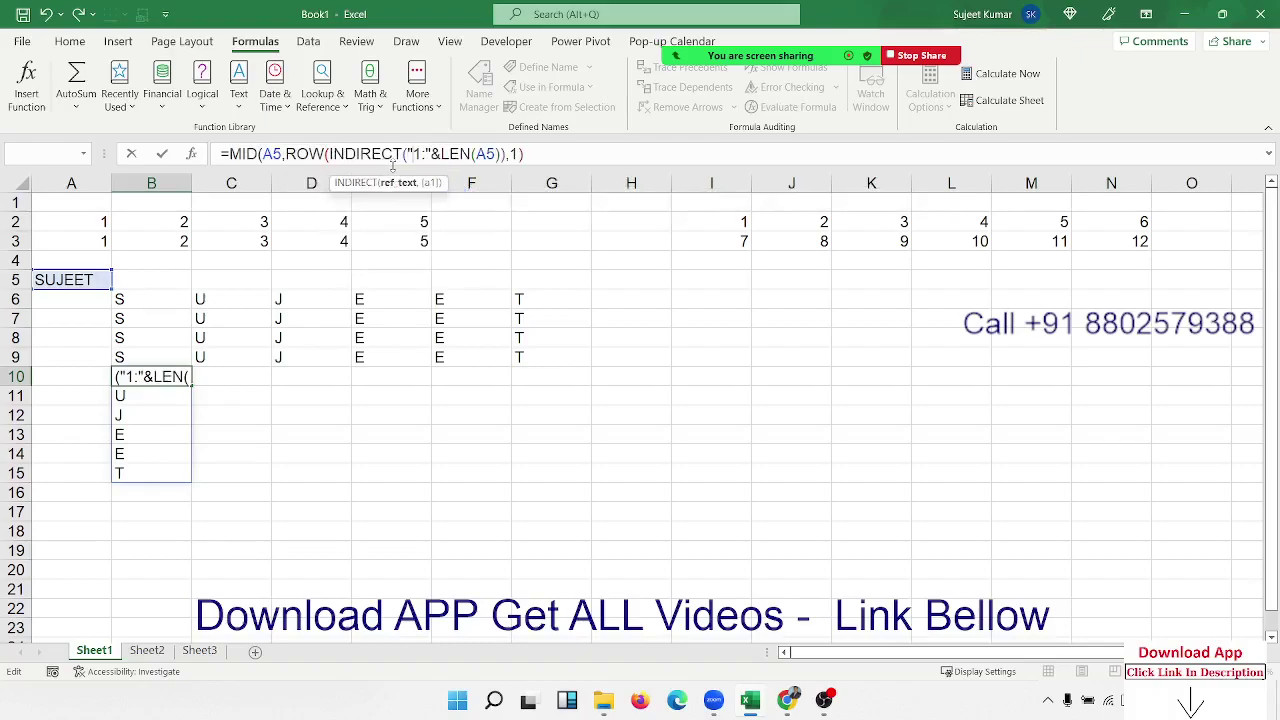
{"action": "key", "text": "Right"}
{"action": "key", "text": "Right"}
{"action": "key", "text": "Right"}
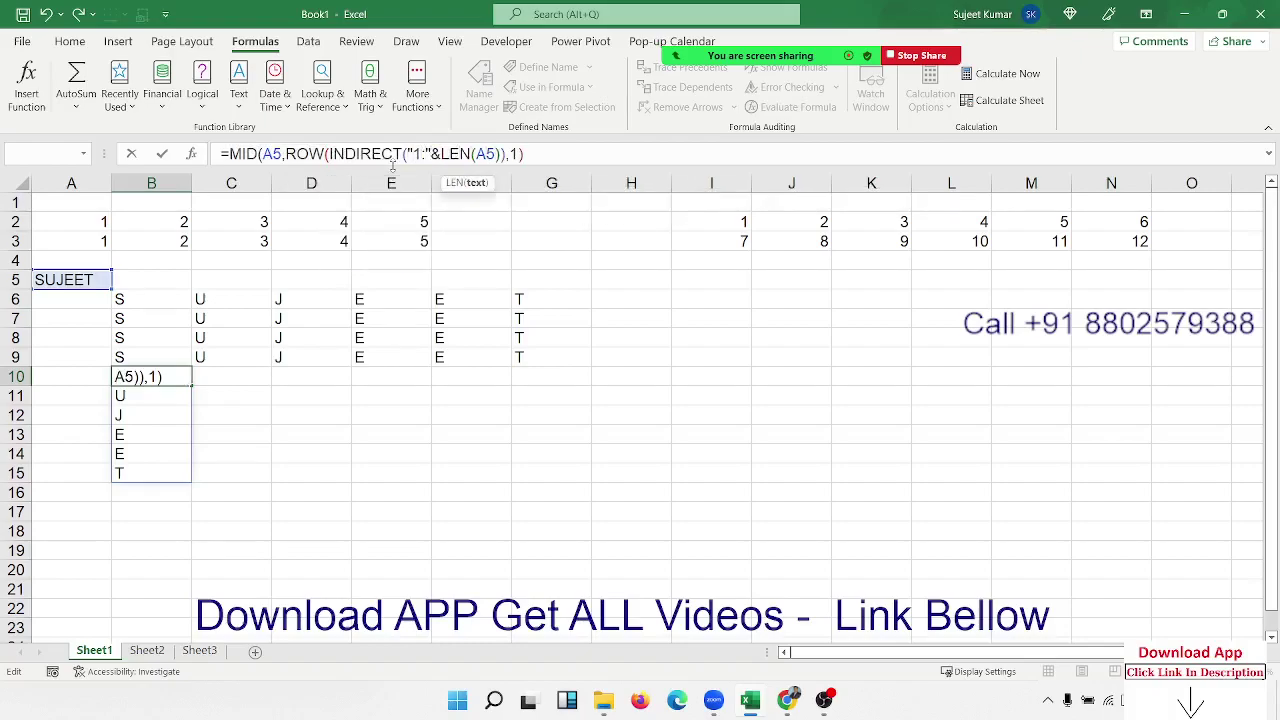
{"action": "type", "text": ")"}
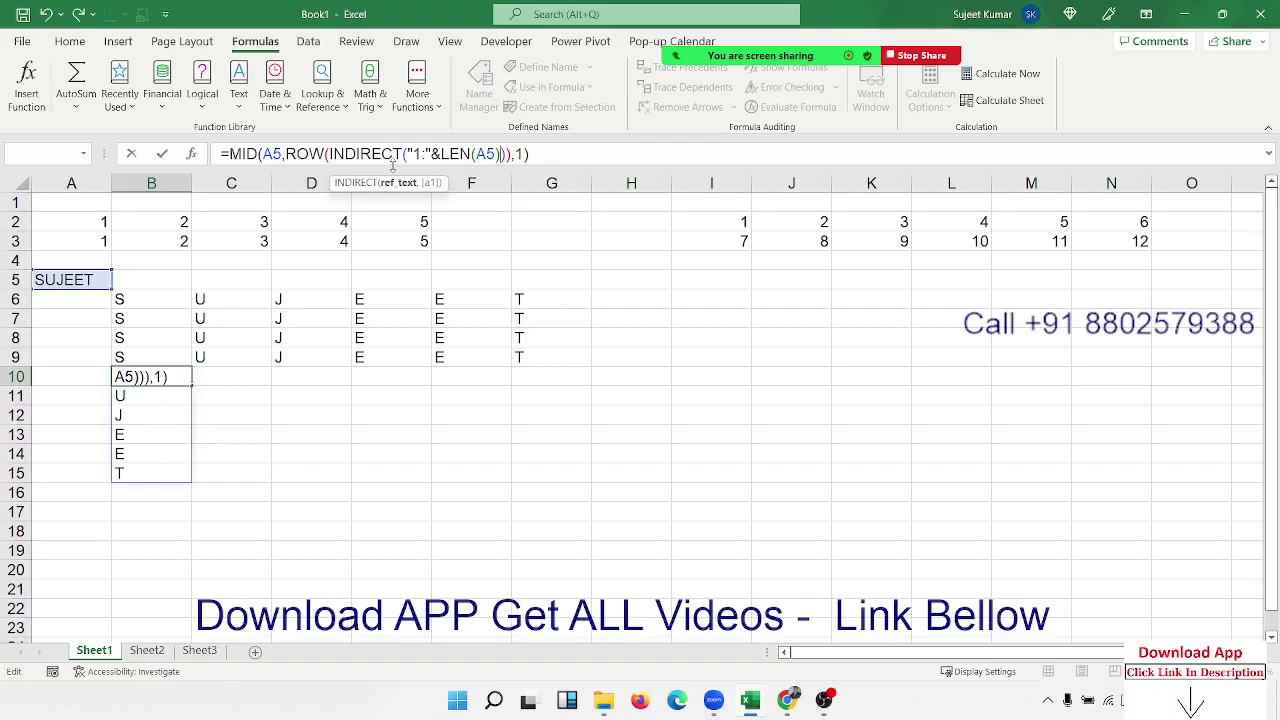
{"action": "key", "text": "Return"}
{"action": "key", "text": "Up"}
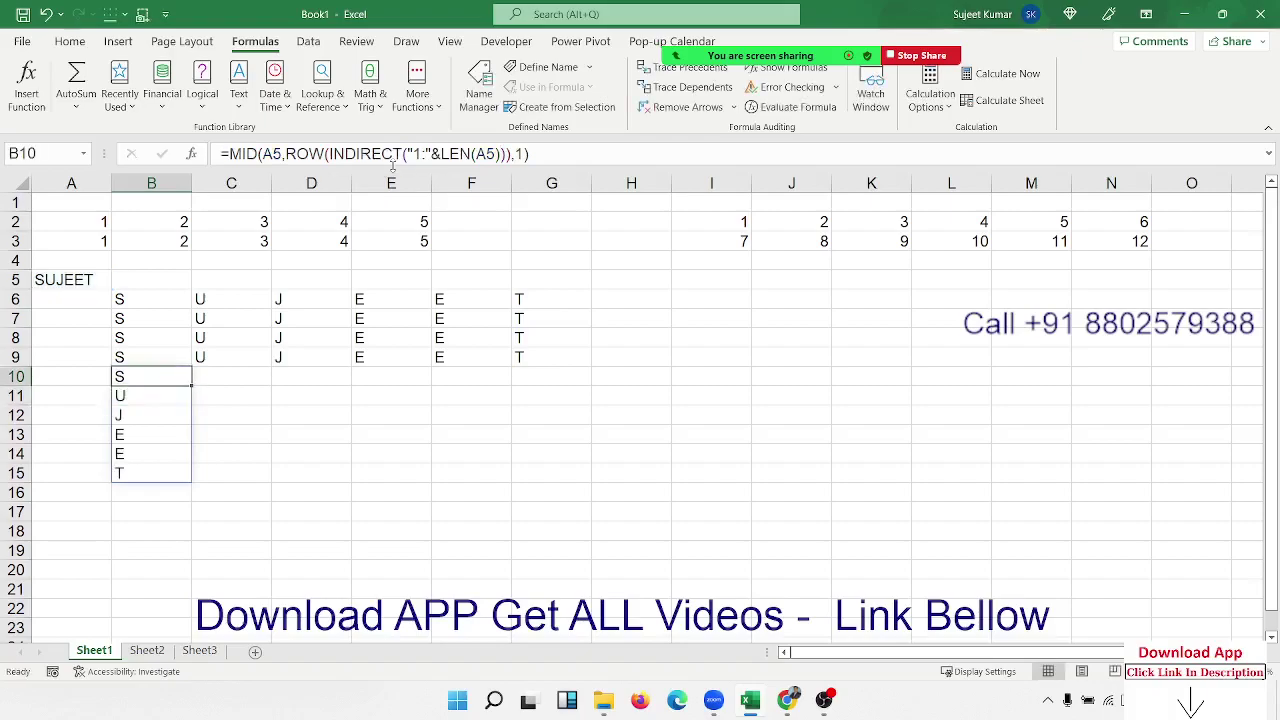
Evaluate B10 step by step: SUJEET, LEN 6, "1:6", INDIRECT rows, ROW 1–6, result S
{"action": "left_click", "coordinate": [790, 107]}
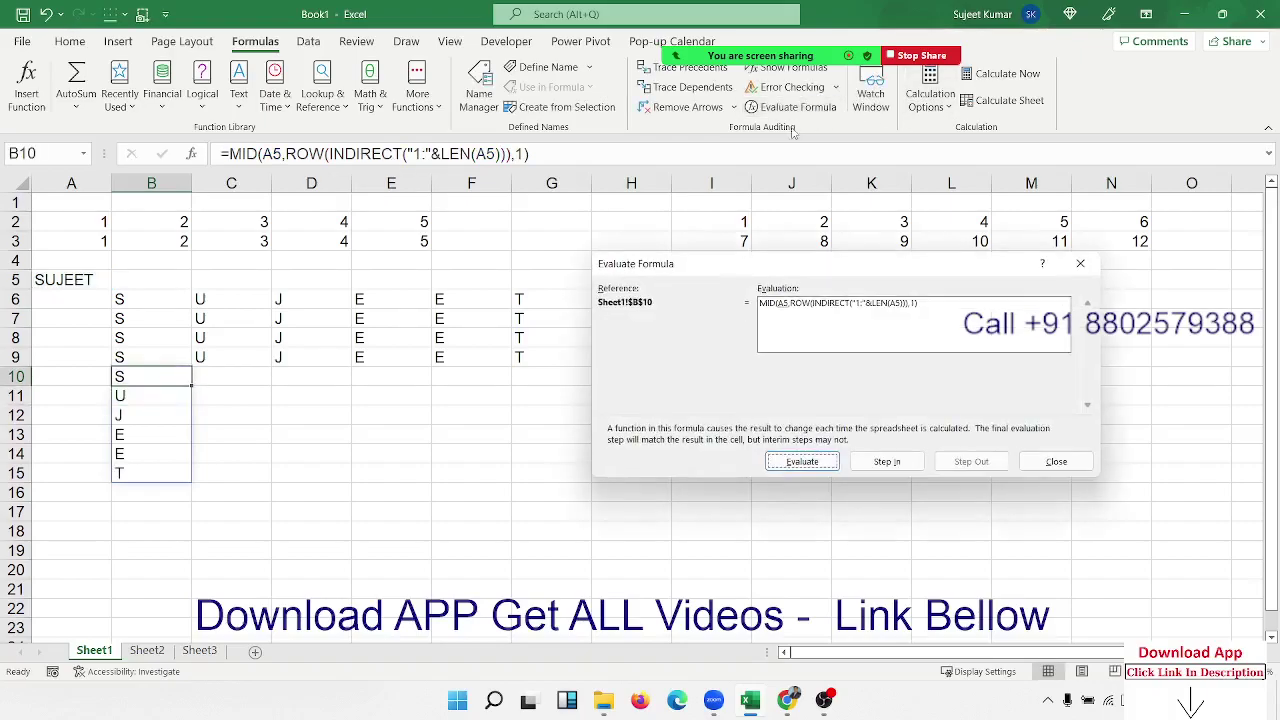
{"action": "left_click", "coordinate": [806, 465]}
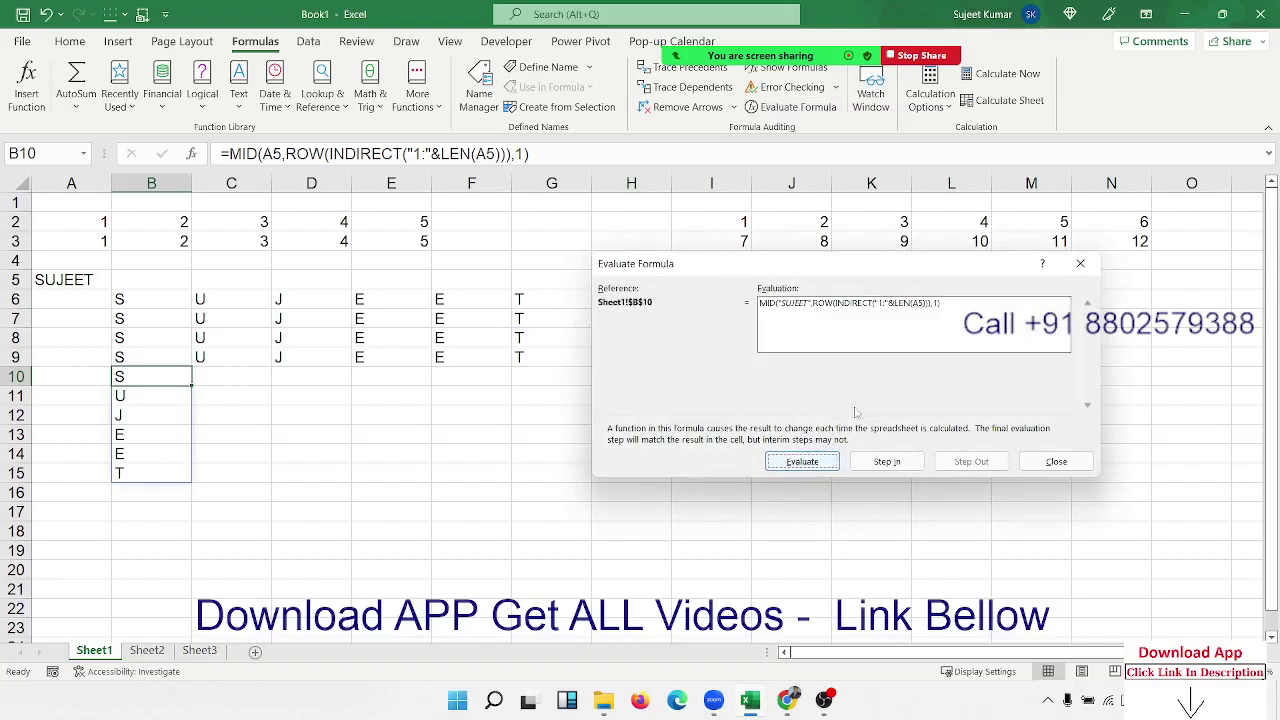
{"action": "left_click", "coordinate": [818, 464]}
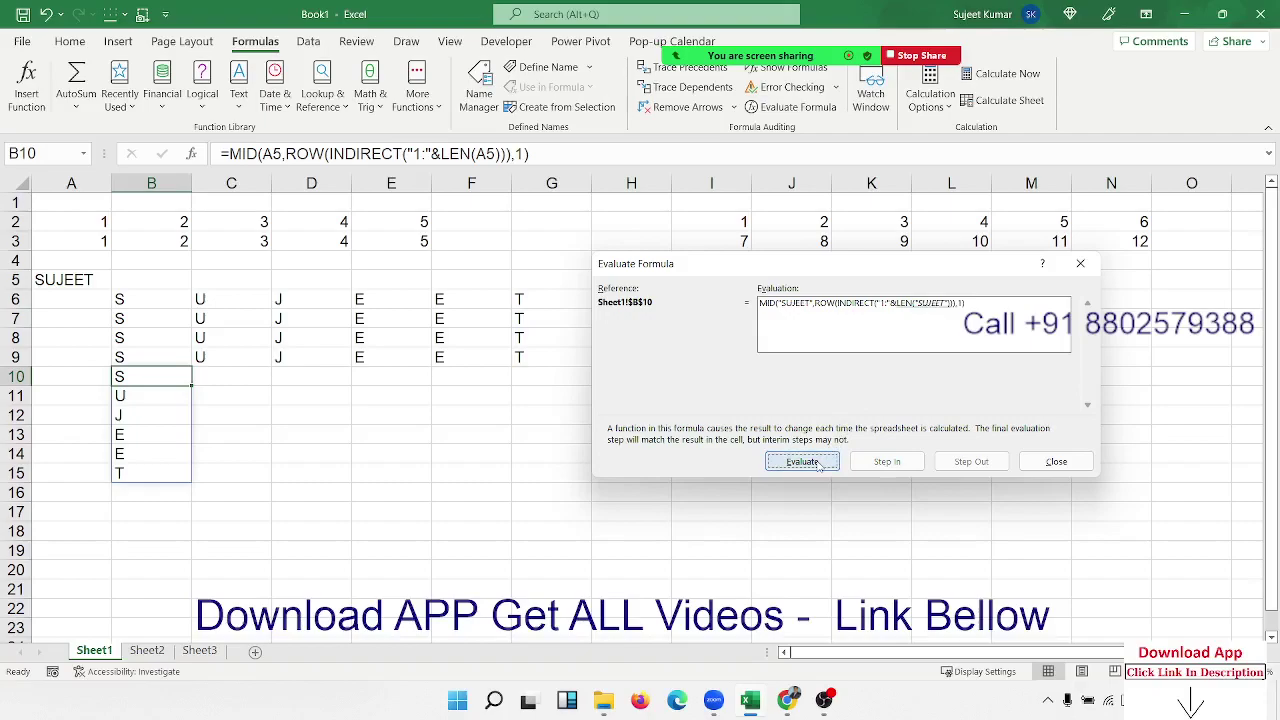
{"action": "left_click", "coordinate": [818, 464]}
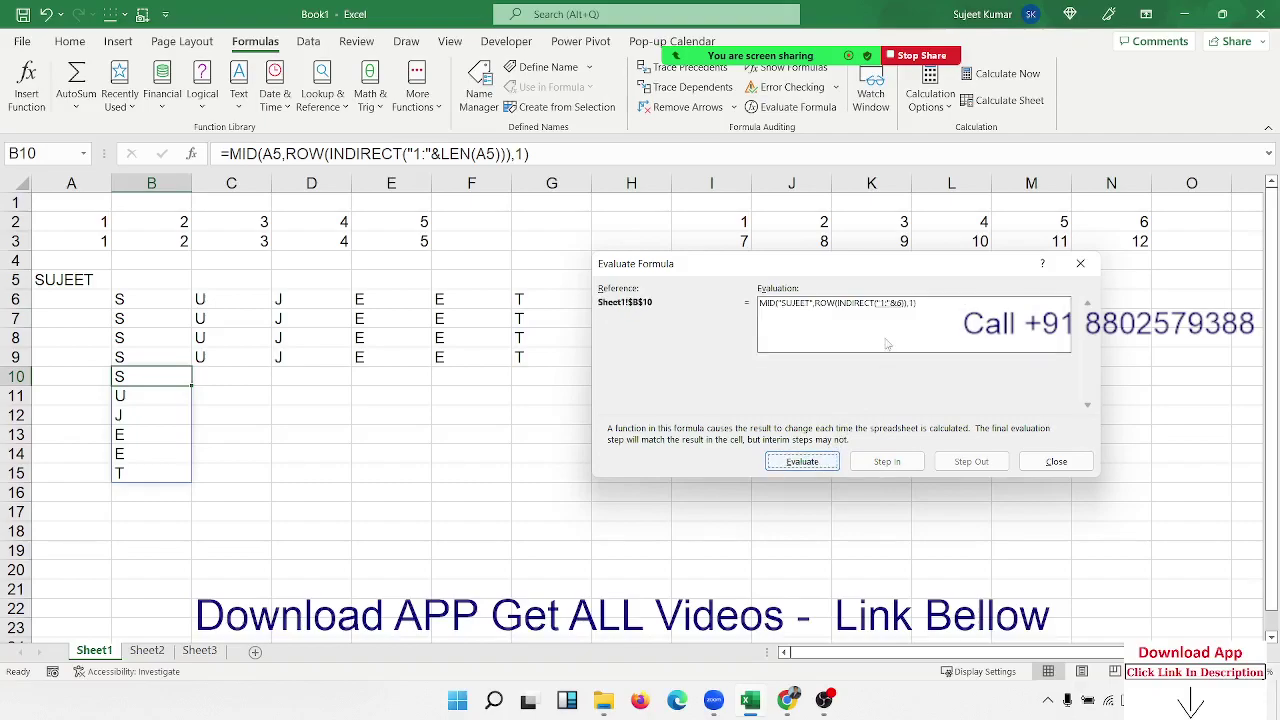
{"action": "left_click", "coordinate": [804, 464]}
{"action": "left_click", "coordinate": [802, 463]}
{"action": "left_click", "coordinate": [805, 462]}
{"action": "left_click", "coordinate": [791, 463]}
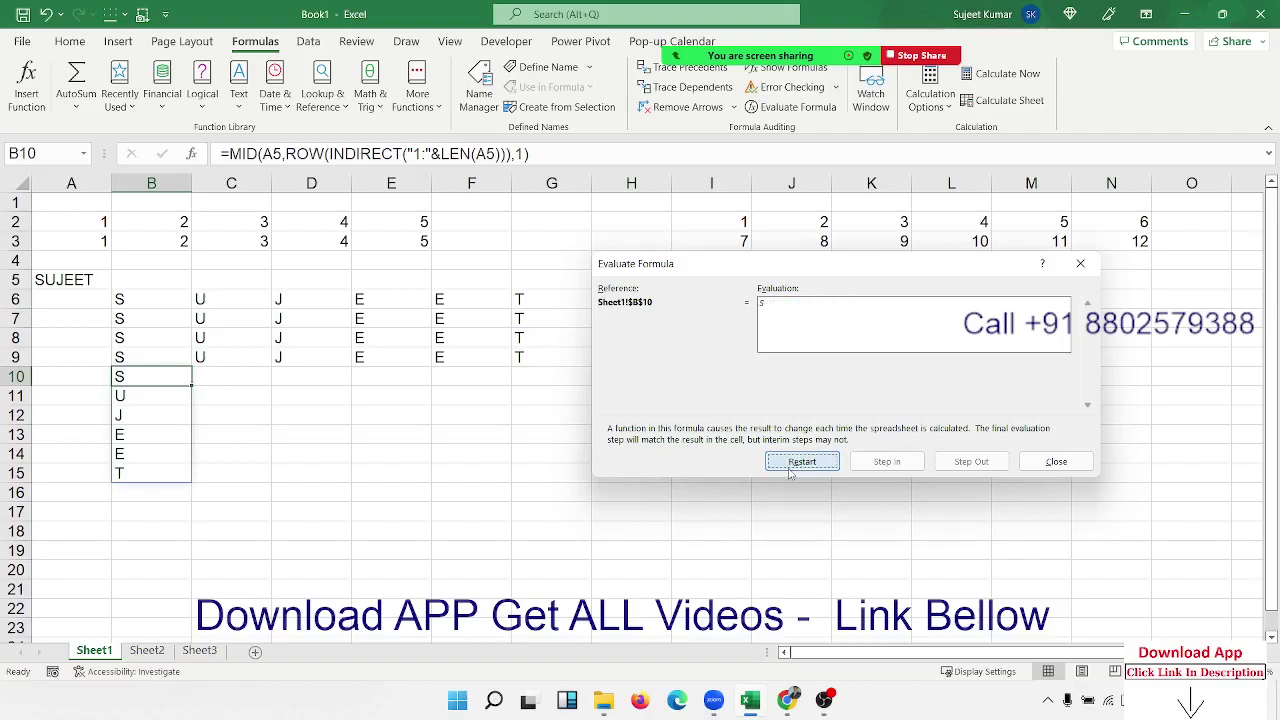
Close the evaluation and compare B9's SEQUENCE formula with B10's ROW(INDIRECT) formula
{"action": "left_click", "coordinate": [1046, 463]}
{"action": "left_click", "coordinate": [155, 352]}
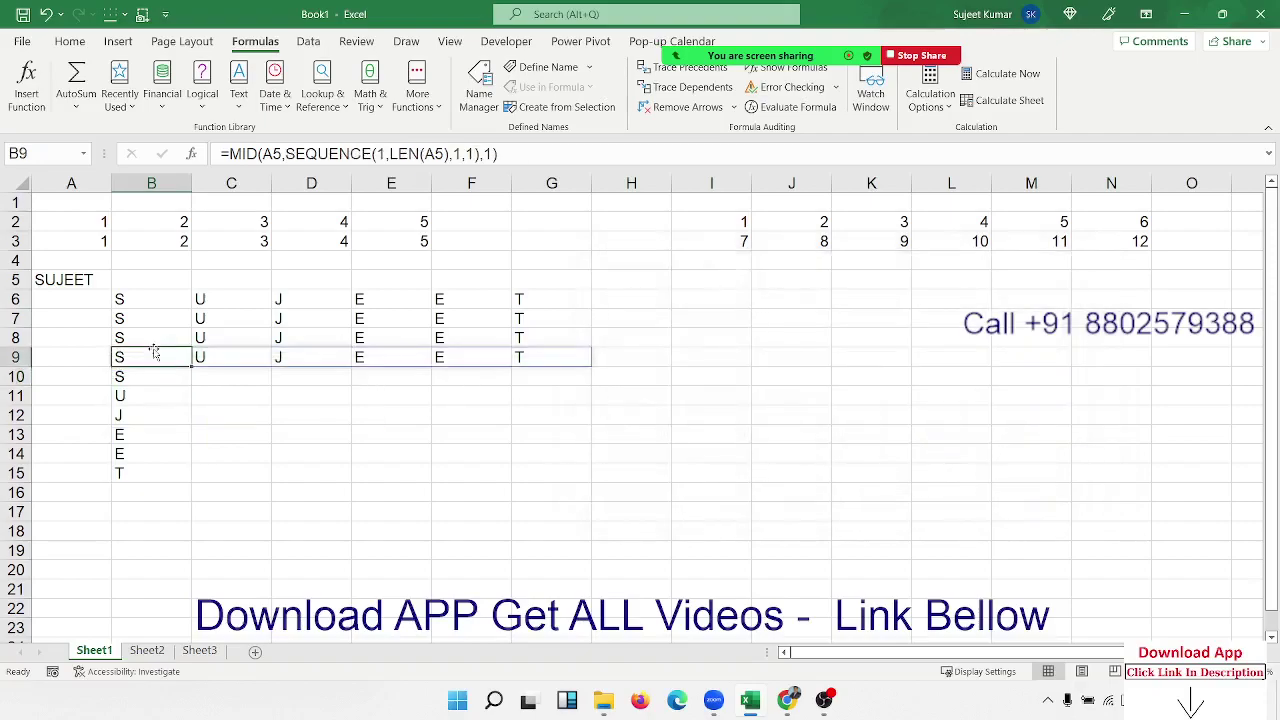
{"action": "left_click", "coordinate": [131, 376]}
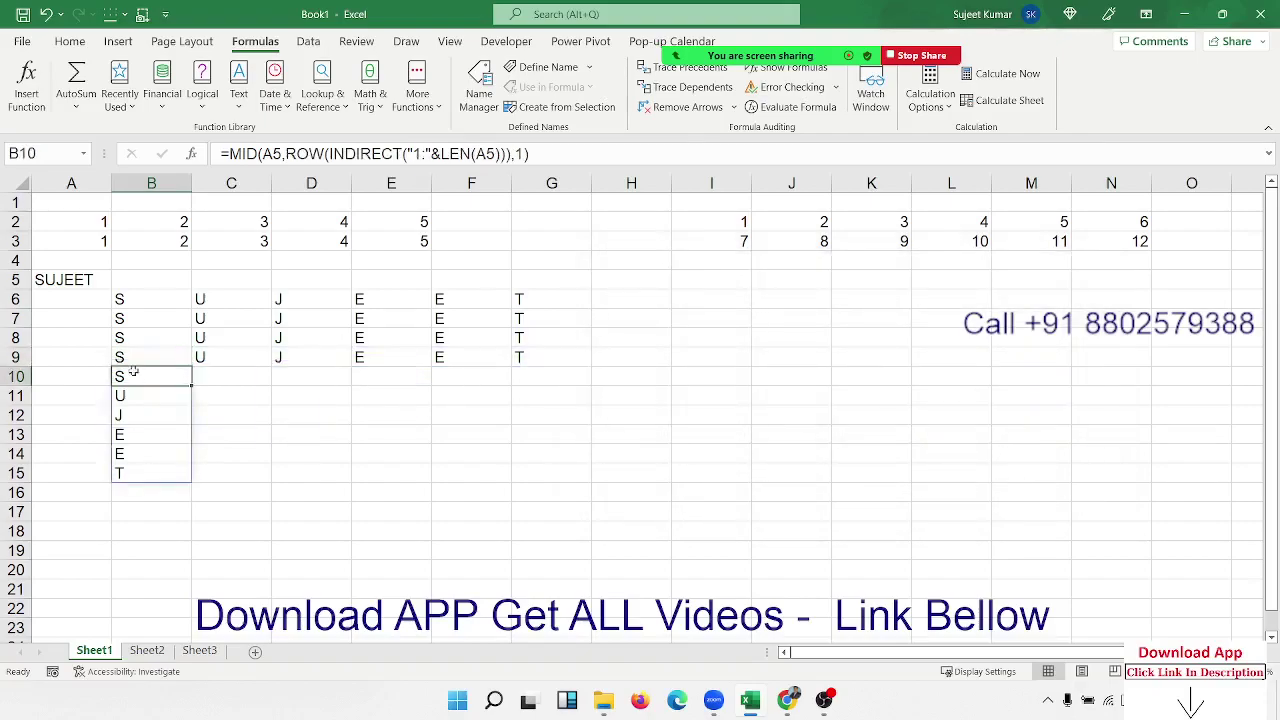
{"action": "left_click", "coordinate": [121, 358]}
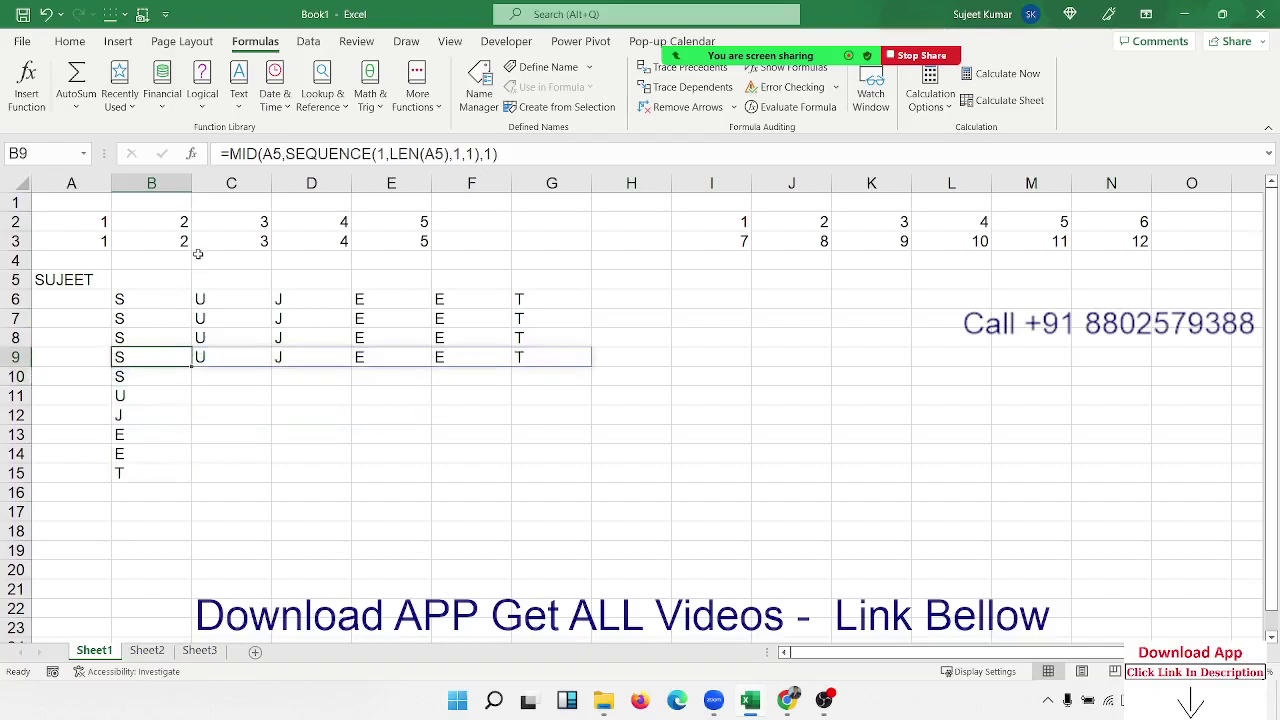
{"action": "key", "text": "Down"}
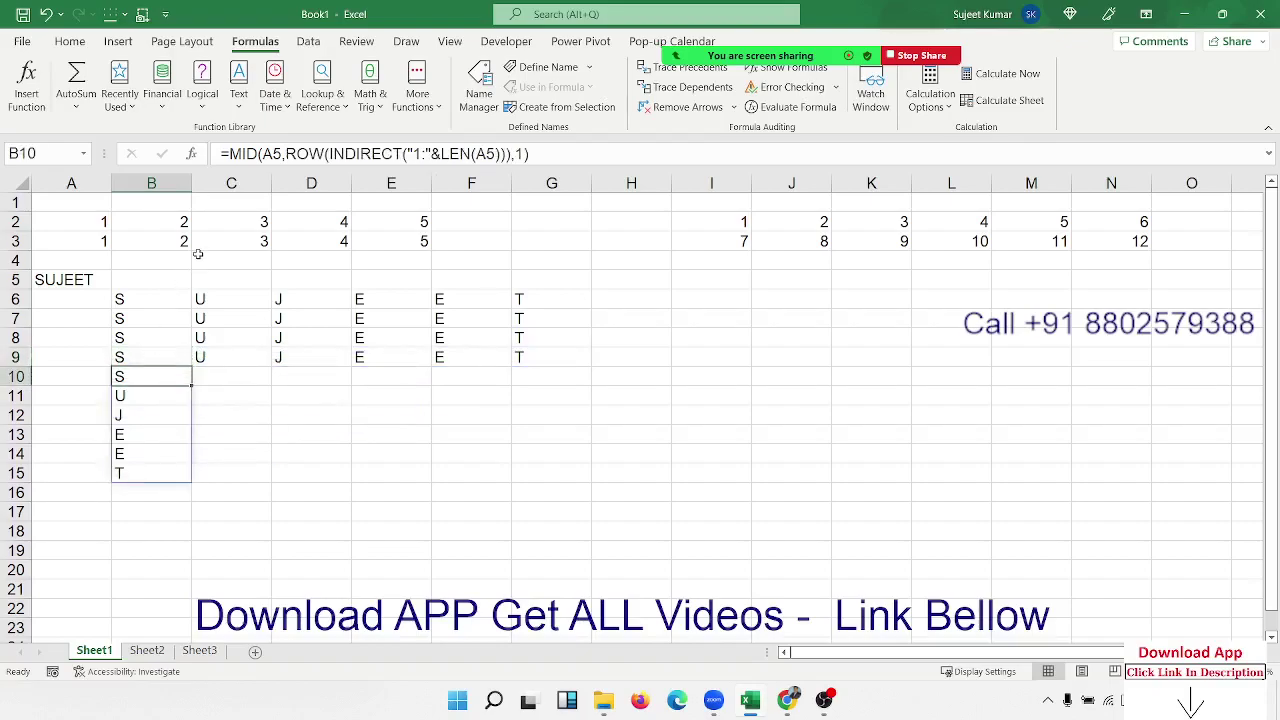